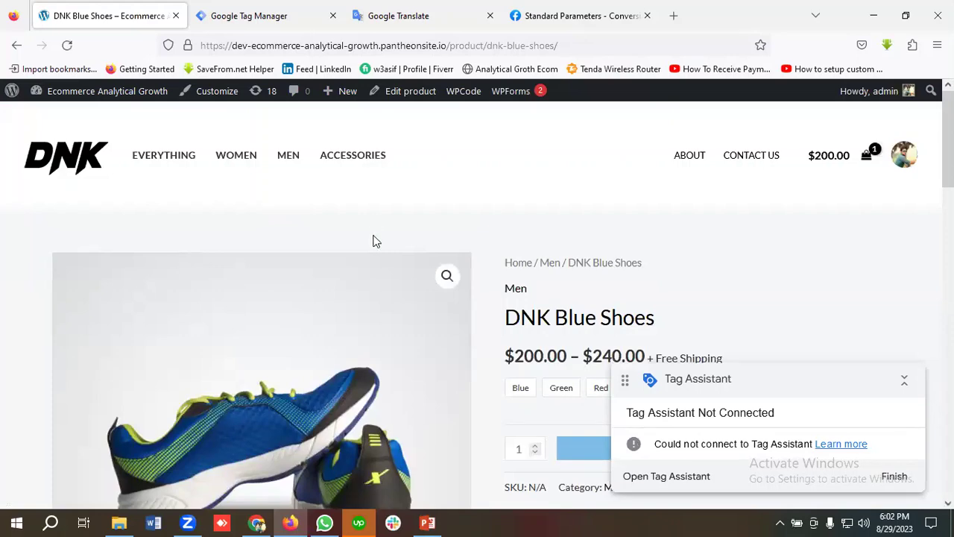
Leave the DNK Blue Shoes page for the Tag Manager Tags list showing Facebook Base Pixel
{"action": "scroll", "coordinate": [415, 394], "scroll_direction": "down", "scroll_amount": 2}
{"action": "scroll", "coordinate": [417, 394], "scroll_direction": "up", "scroll_amount": 2}
{"action": "left_click", "coordinate": [274, 21]}
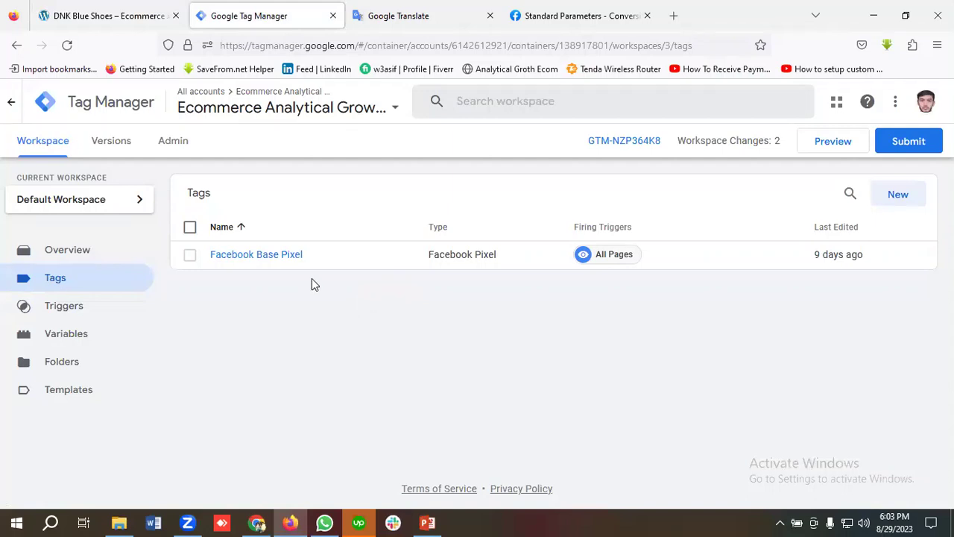
{"action": "left_click", "coordinate": [73, 396]}
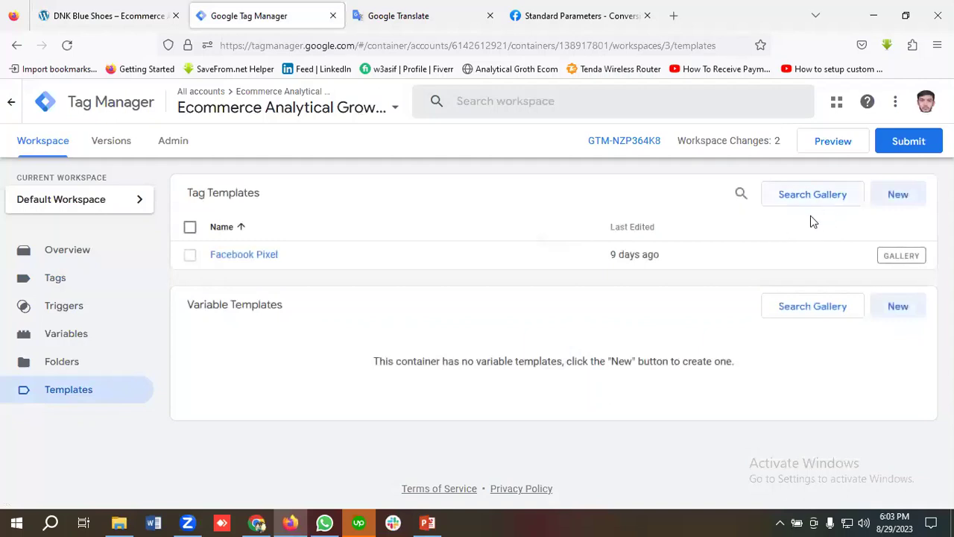
{"action": "left_click", "coordinate": [76, 287]}
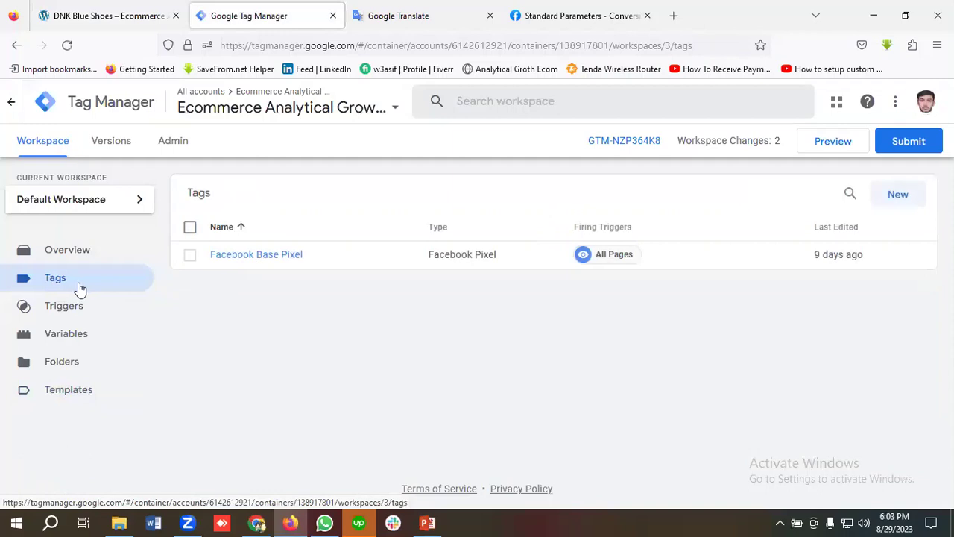
{"action": "left_click", "coordinate": [78, 339]}
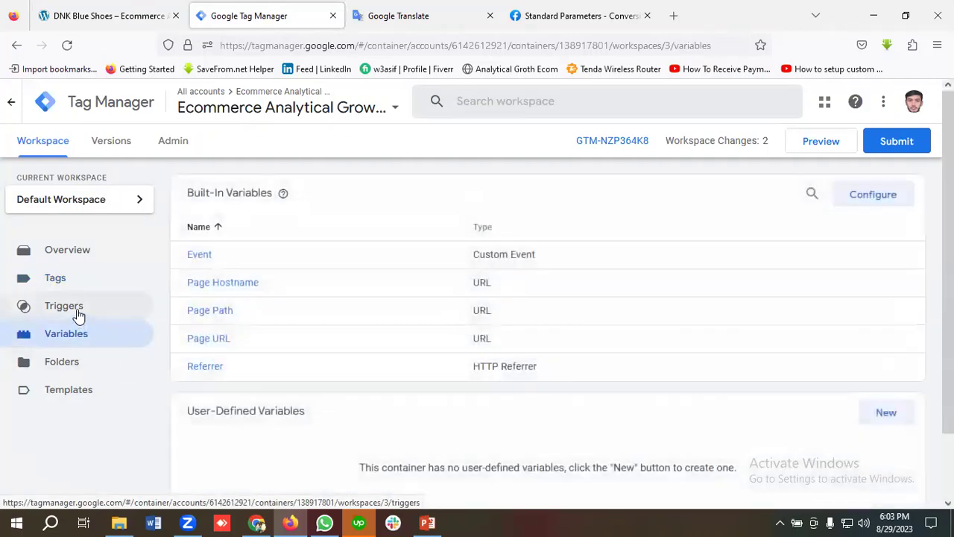
{"action": "left_click", "coordinate": [78, 313]}
{"action": "left_click", "coordinate": [64, 288]}
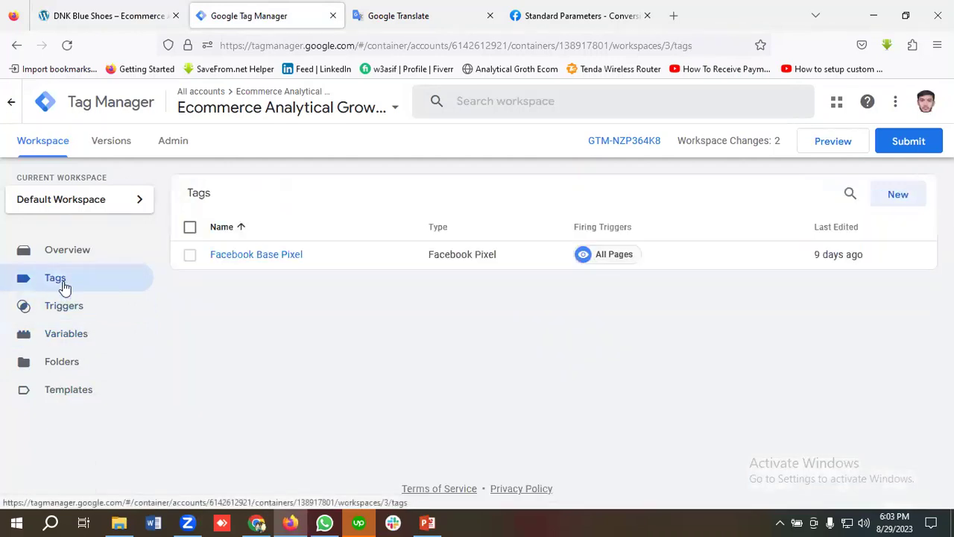
{"action": "left_click", "coordinate": [74, 342]}
{"action": "left_click", "coordinate": [386, 12]}
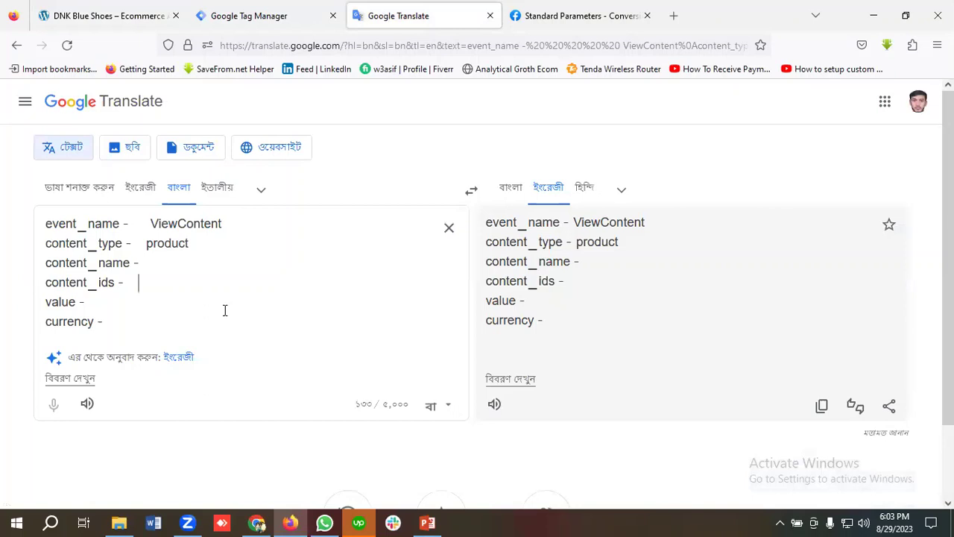
{"action": "double_click", "coordinate": [112, 322]}
{"action": "left_click", "coordinate": [64, 282]}
{"action": "left_click", "coordinate": [125, 285]}
{"action": "left_click", "coordinate": [291, 14]}
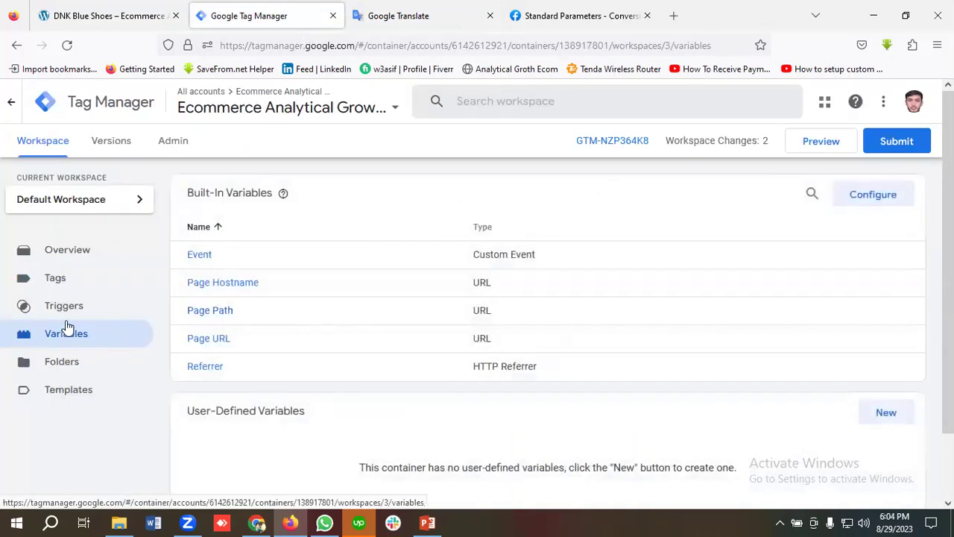
{"action": "left_click", "coordinate": [64, 284]}
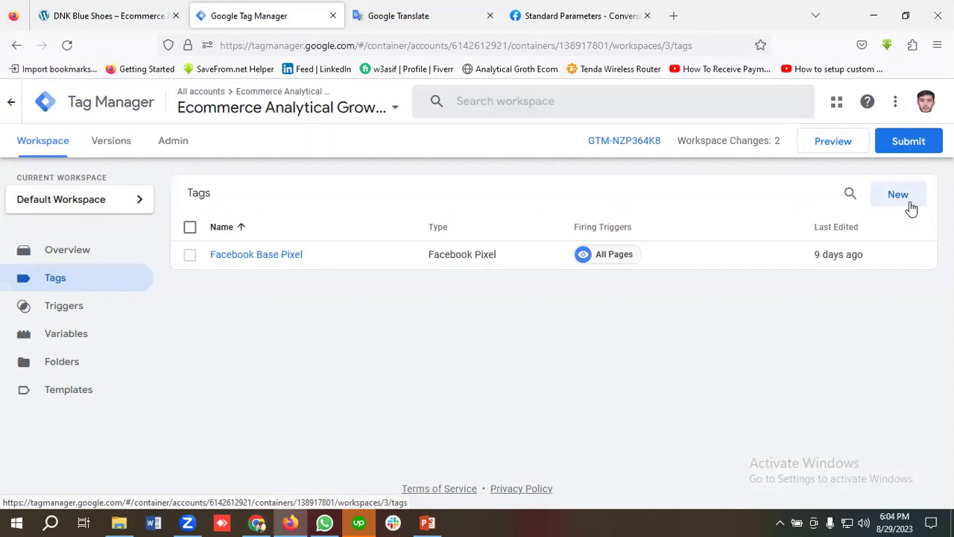
Start Preview, connect Tag Assistant to the store URL, and scroll the debug home page to Featured Products
{"action": "left_click", "coordinate": [836, 143]}
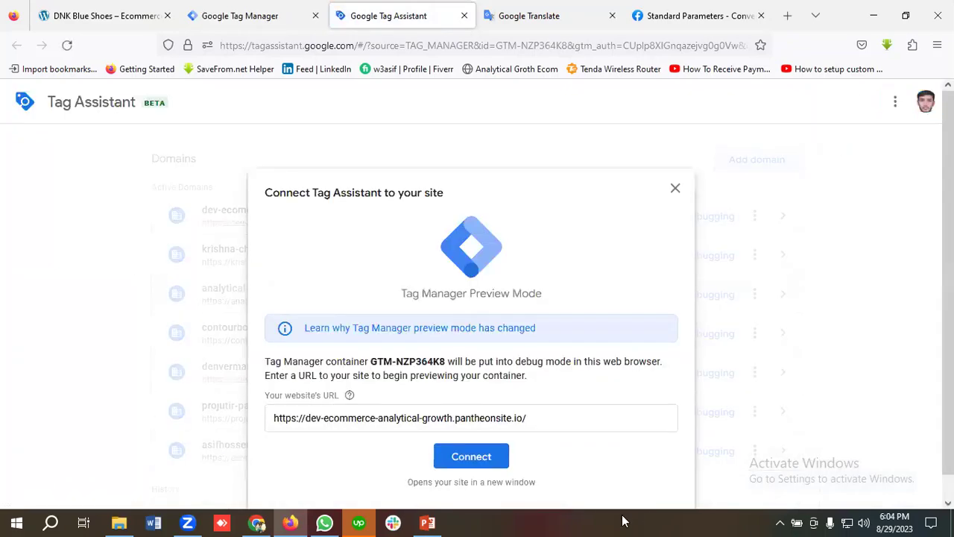
{"action": "left_click", "coordinate": [472, 456]}
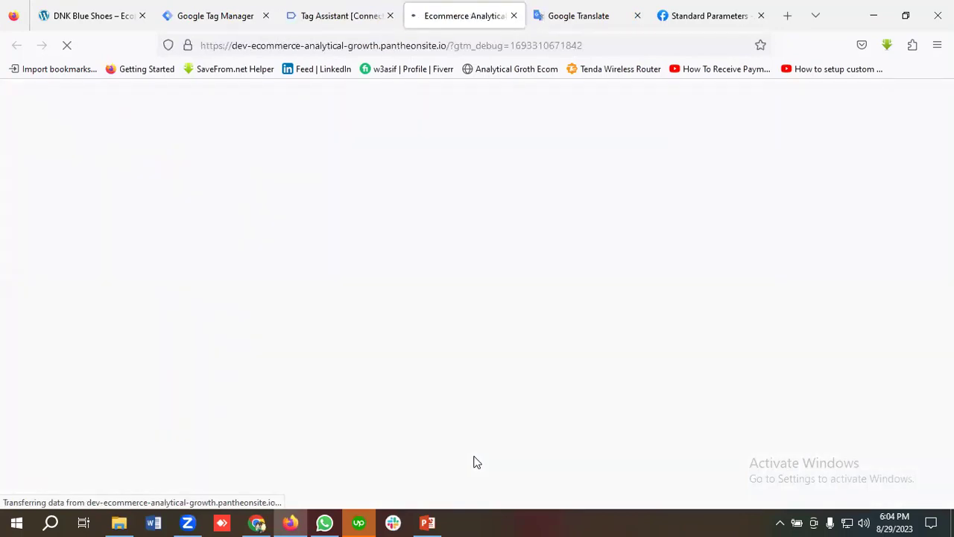
{"action": "scroll", "coordinate": [451, 347], "scroll_direction": "down", "scroll_amount": 3}
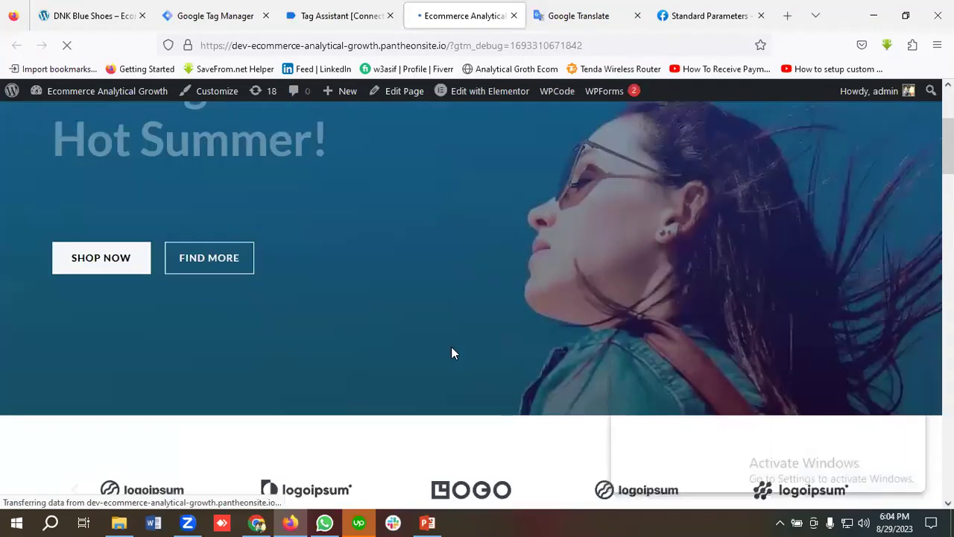
{"action": "scroll", "coordinate": [451, 347], "scroll_direction": "down", "scroll_amount": 15}
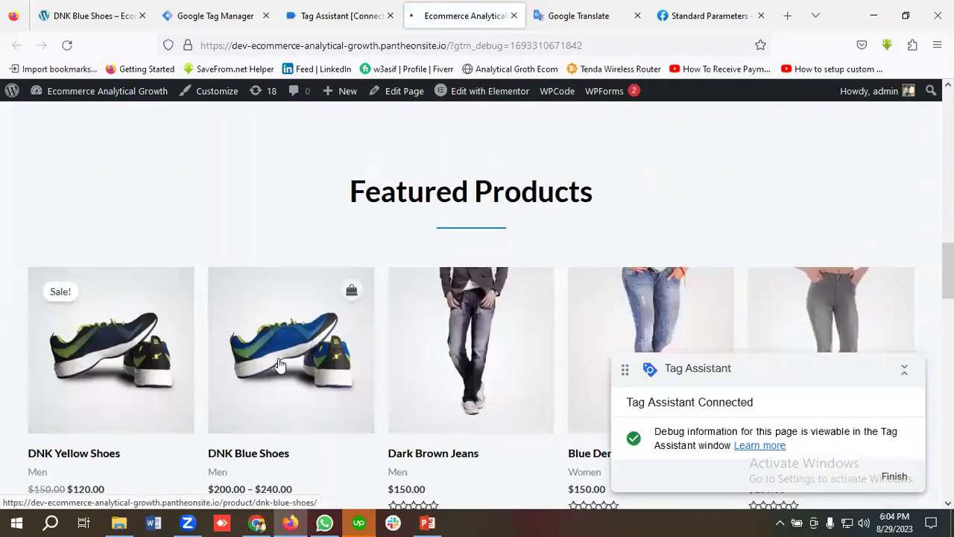
Open the DNK Blue Shoes product page and continue past Tag Assistant's connection confirmation
{"action": "left_click", "coordinate": [280, 364]}
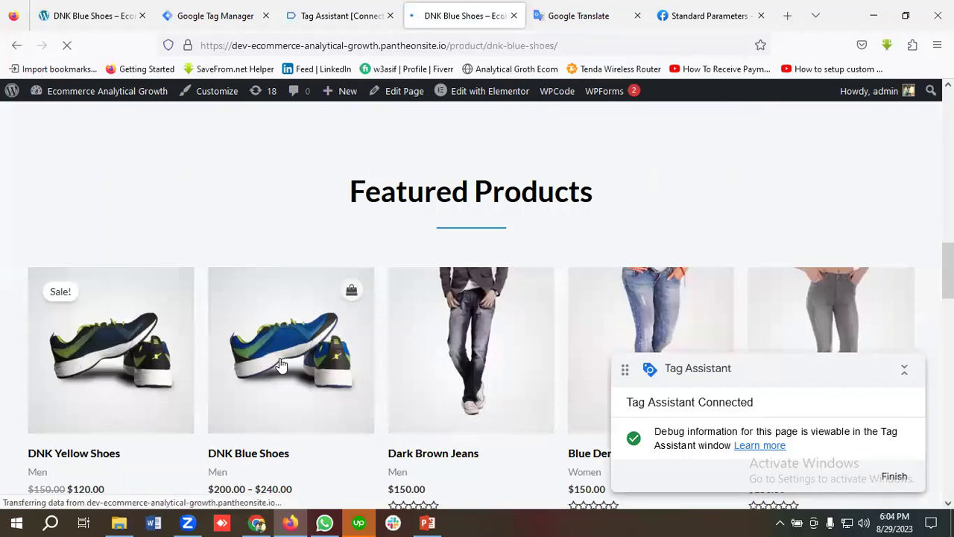
{"action": "left_click", "coordinate": [345, 7]}
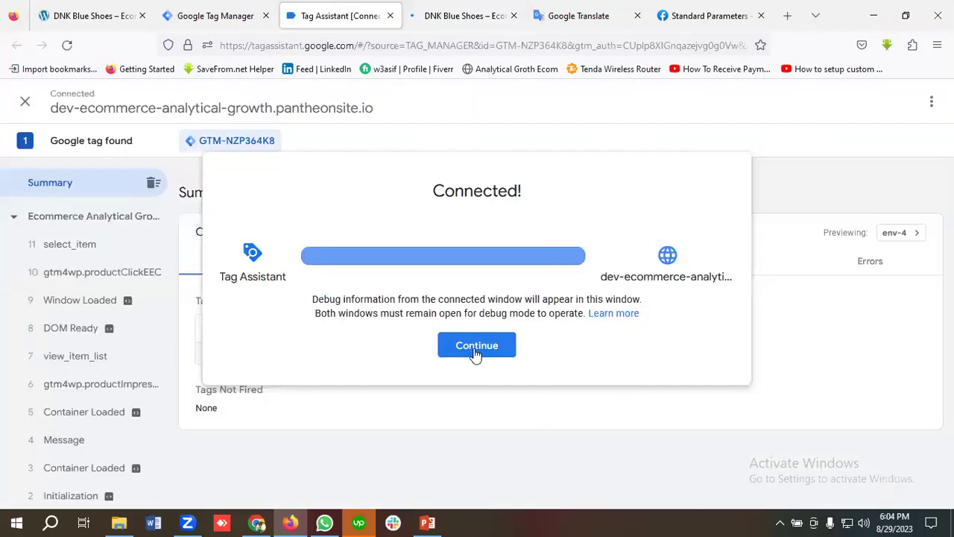
{"action": "left_click", "coordinate": [477, 350]}
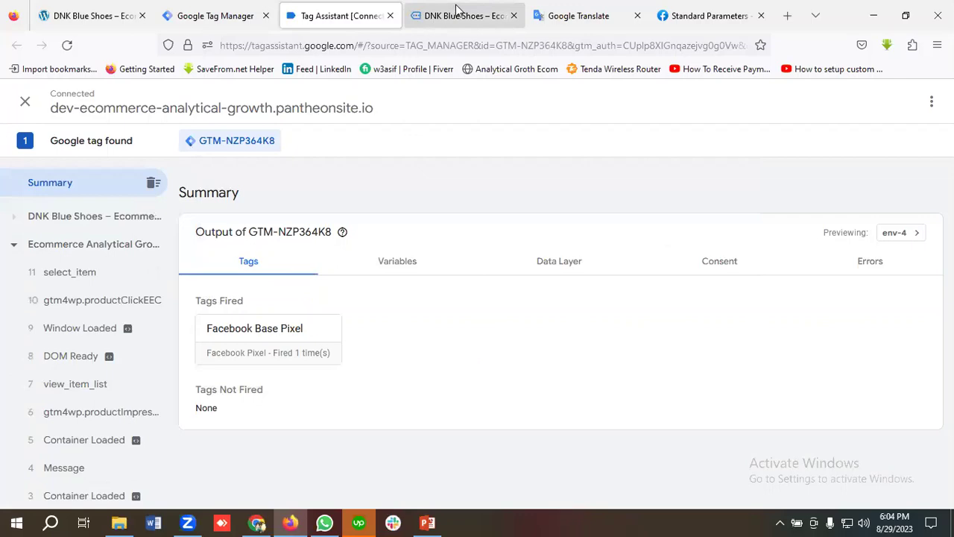
Add DNK Blue Shoes in Blue to the cart, then check the events in Tag Assistant
{"action": "left_click", "coordinate": [458, 12]}
{"action": "scroll", "coordinate": [541, 252], "scroll_direction": "down", "scroll_amount": 2}
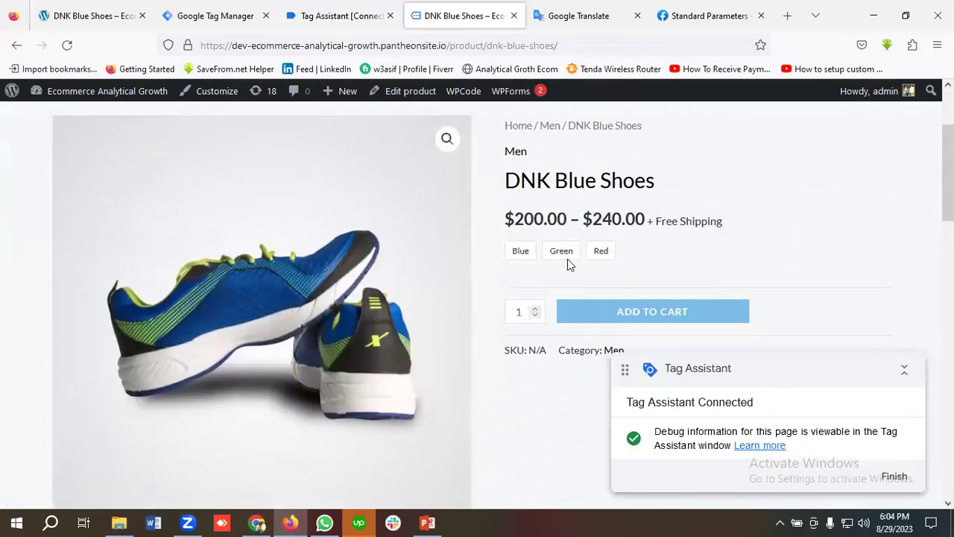
{"action": "left_click", "coordinate": [521, 248]}
{"action": "scroll", "coordinate": [634, 299], "scroll_direction": "down", "scroll_amount": 1}
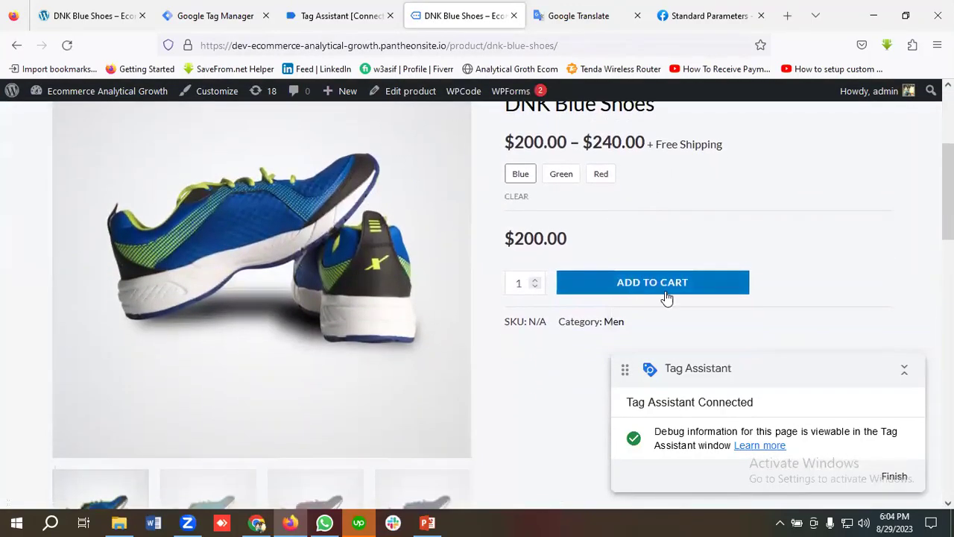
{"action": "left_click", "coordinate": [673, 285]}
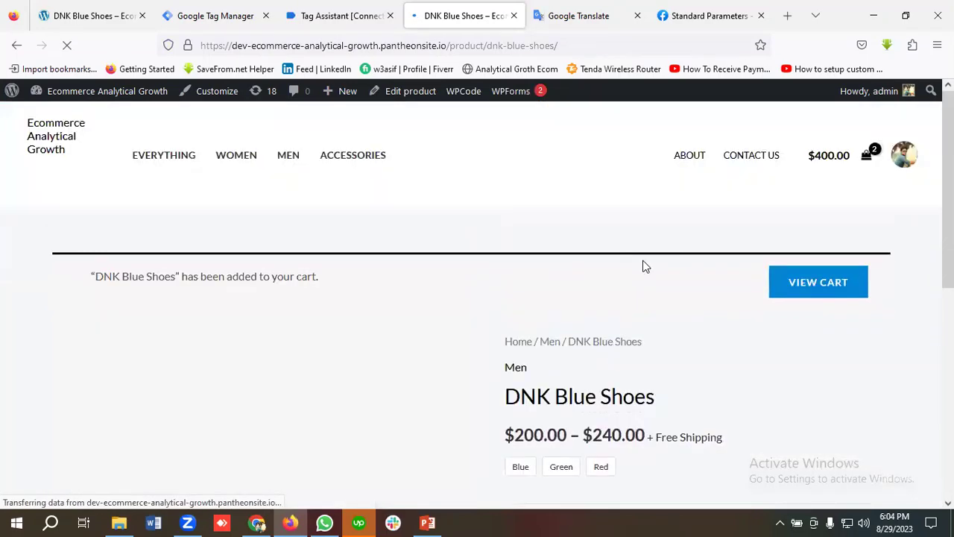
{"action": "left_click", "coordinate": [362, 9]}
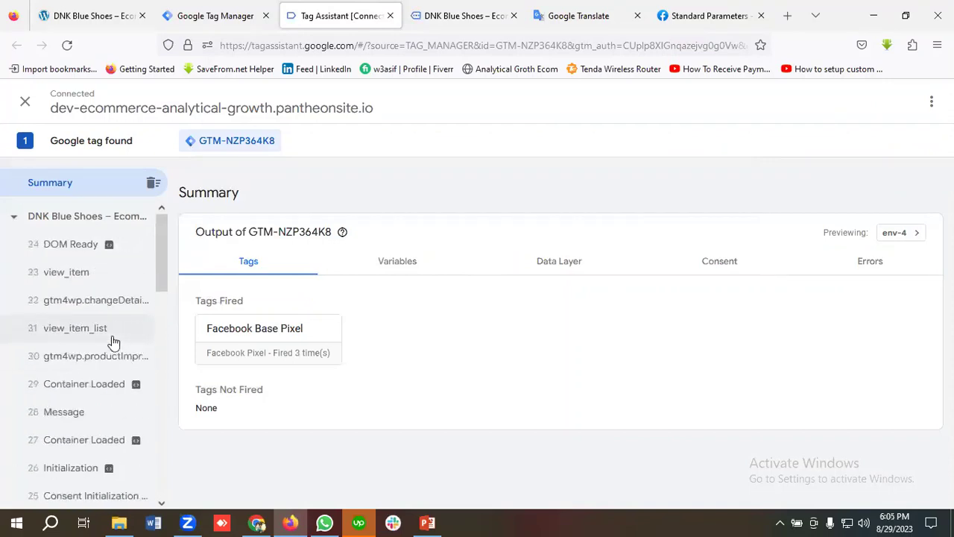
Review the view_item event's Data Layer JSON, then compare it with the ViewContent parameter notes
{"action": "scroll", "coordinate": [112, 342], "scroll_direction": "down", "scroll_amount": 8}
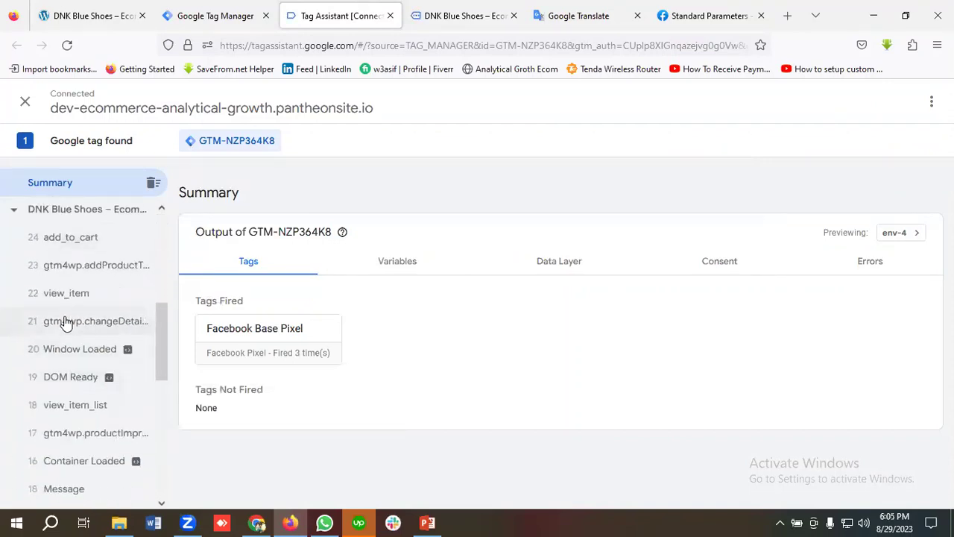
{"action": "left_click", "coordinate": [70, 301]}
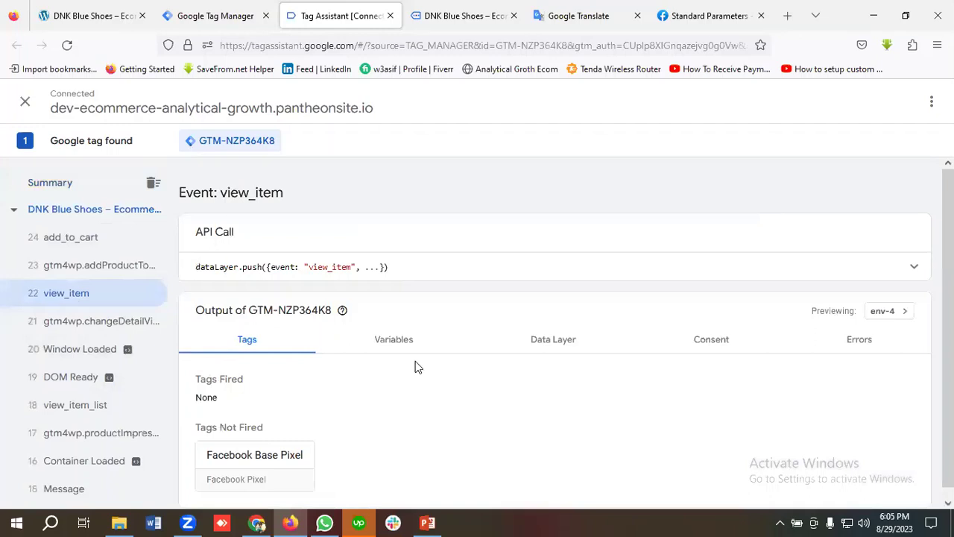
{"action": "left_click", "coordinate": [551, 340]}
{"action": "scroll", "coordinate": [420, 368], "scroll_direction": "down", "scroll_amount": 1}
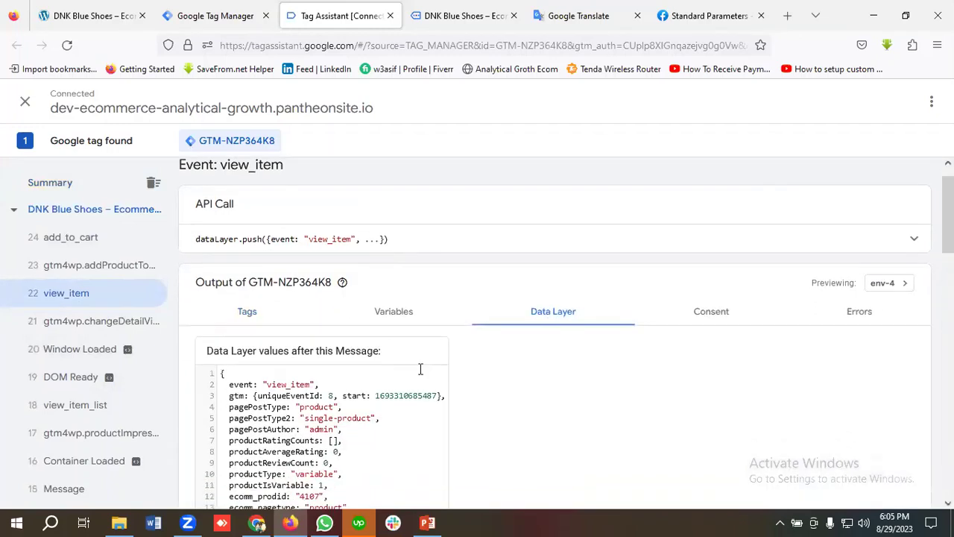
{"action": "scroll", "coordinate": [421, 369], "scroll_direction": "down", "scroll_amount": 3}
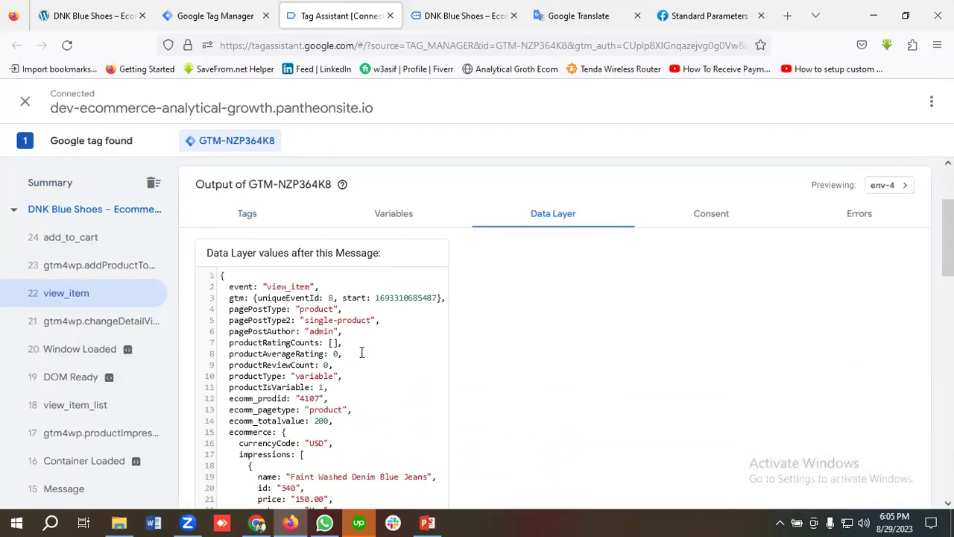
{"action": "scroll", "coordinate": [313, 377], "scroll_direction": "down", "scroll_amount": 2}
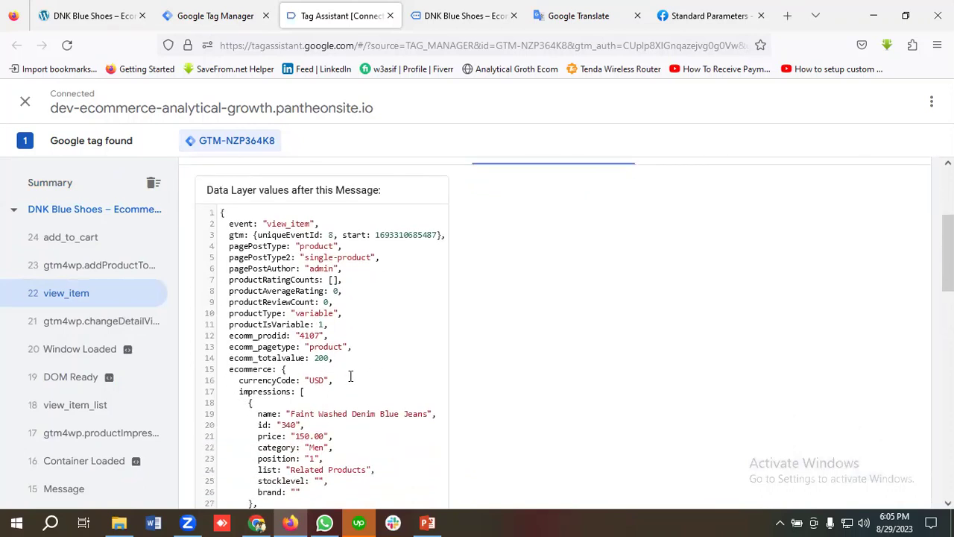
{"action": "scroll", "coordinate": [298, 373], "scroll_direction": "down", "scroll_amount": 2}
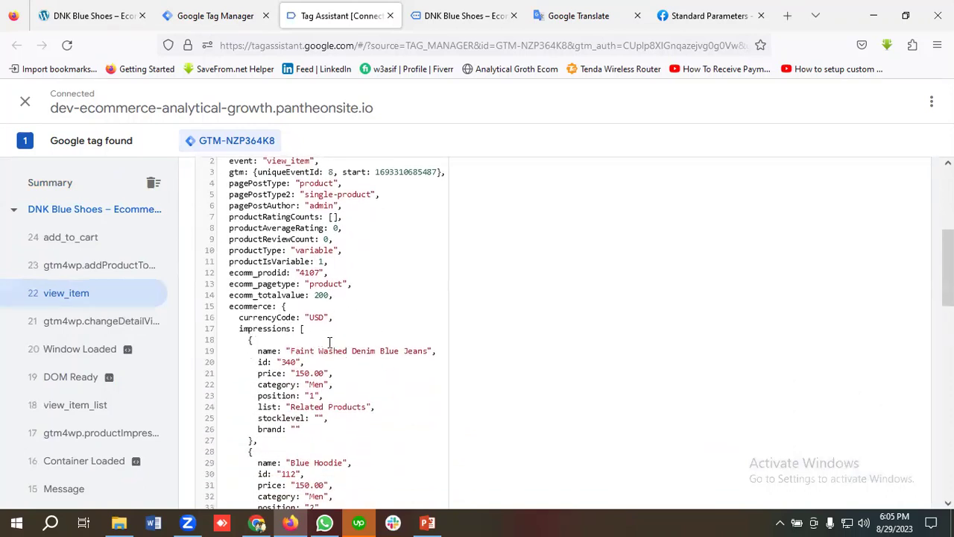
{"action": "scroll", "coordinate": [308, 339], "scroll_direction": "down", "scroll_amount": 2}
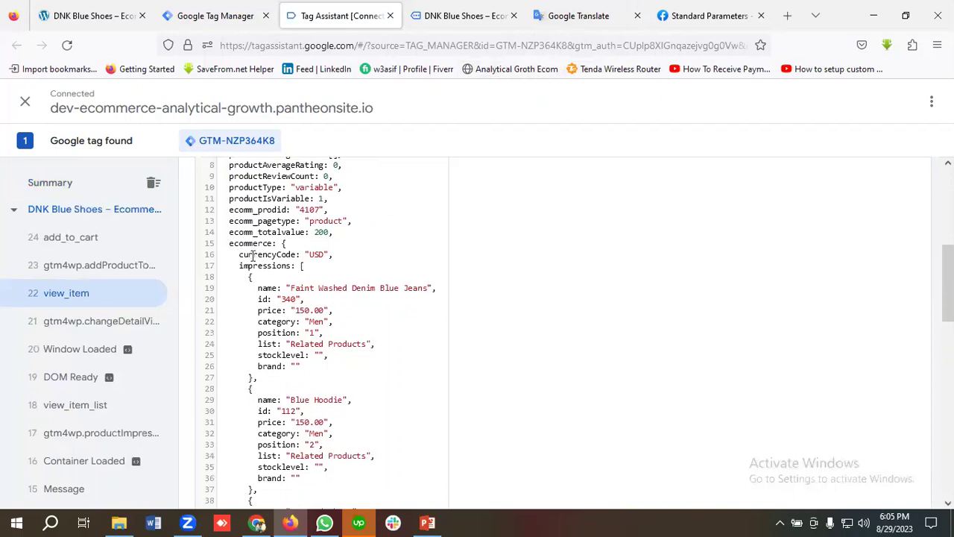
{"action": "left_click", "coordinate": [589, 16]}
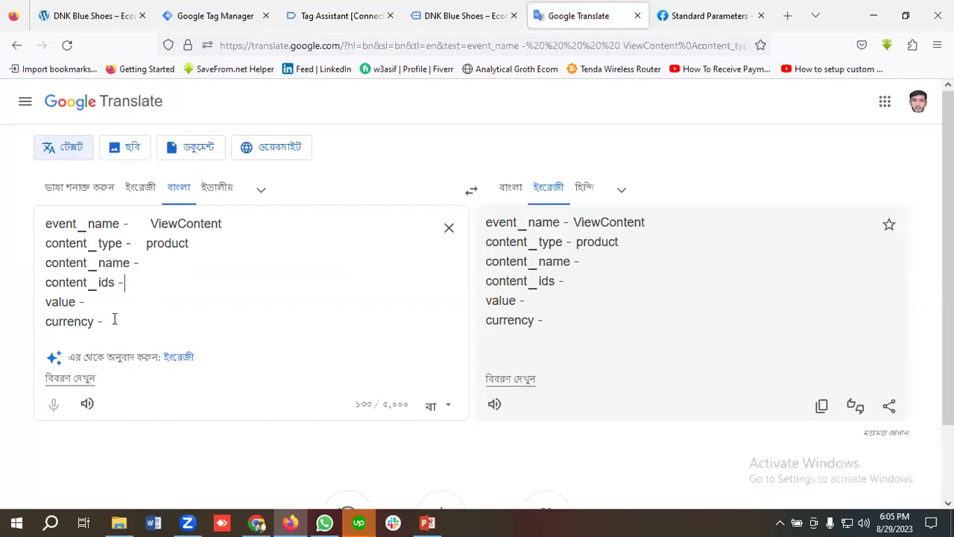
Scroll the view_item data layer code and select the ecommerce key on line 15
{"action": "left_click", "coordinate": [449, 15]}
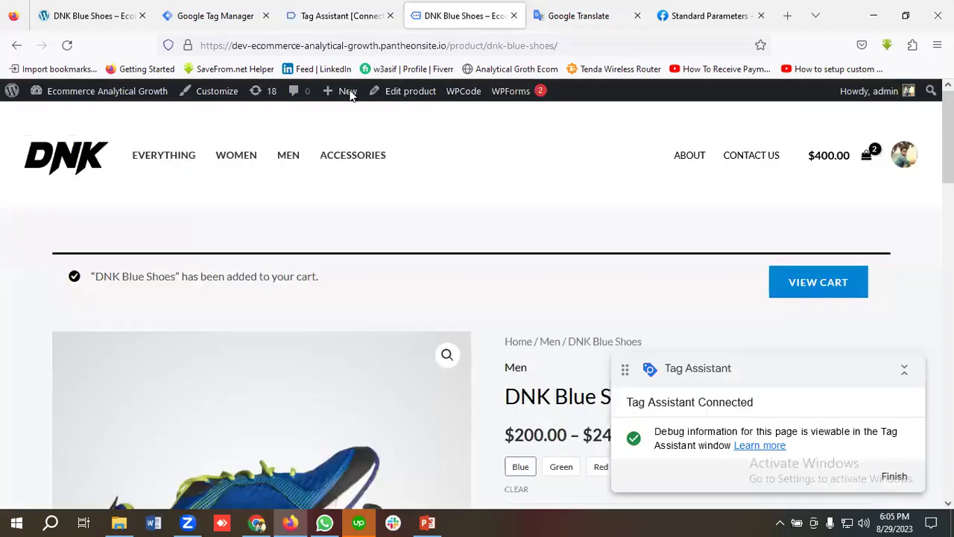
{"action": "left_click", "coordinate": [356, 15]}
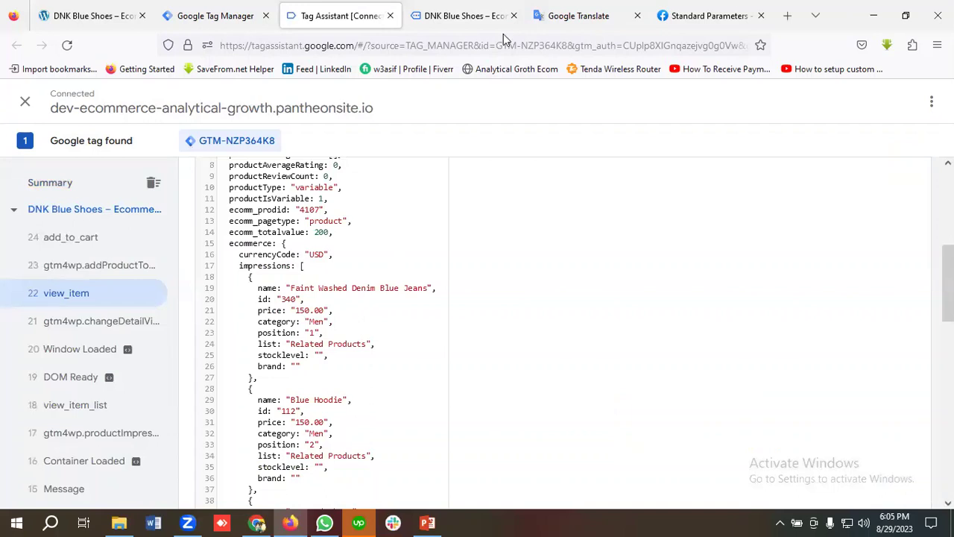
{"action": "left_click", "coordinate": [552, 16]}
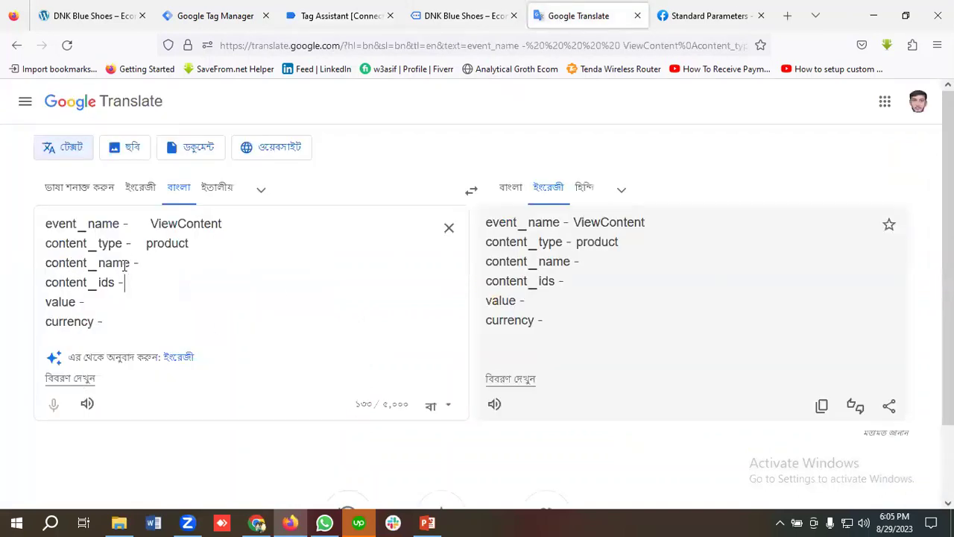
{"action": "left_click", "coordinate": [332, 15]}
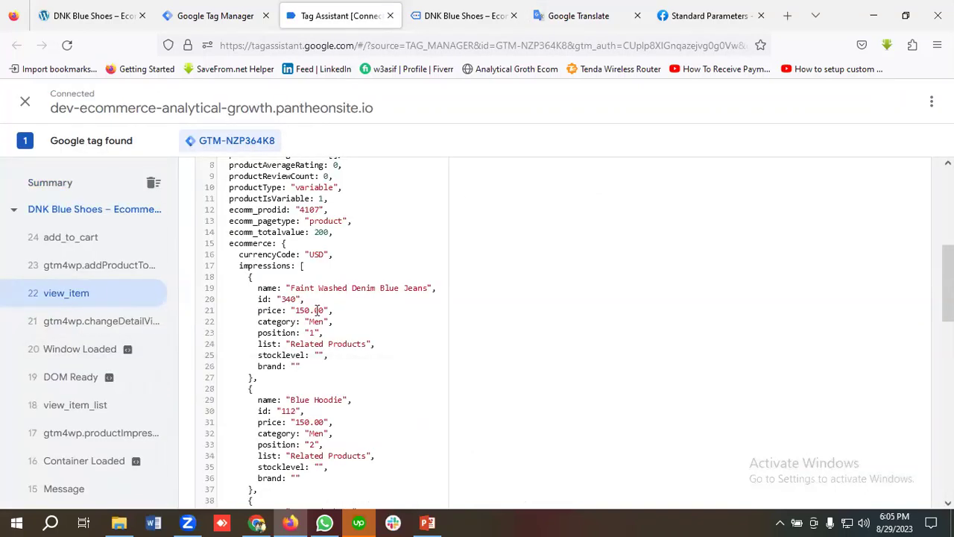
{"action": "scroll", "coordinate": [307, 284], "scroll_direction": "up", "scroll_amount": 5}
{"action": "scroll", "coordinate": [317, 310], "scroll_direction": "down", "scroll_amount": 3}
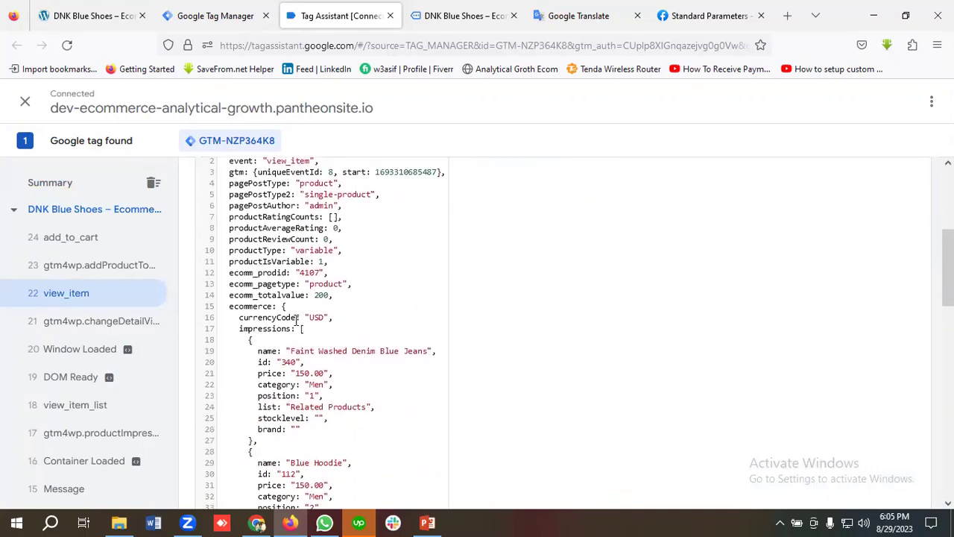
{"action": "scroll", "coordinate": [297, 320], "scroll_direction": "down", "scroll_amount": 2}
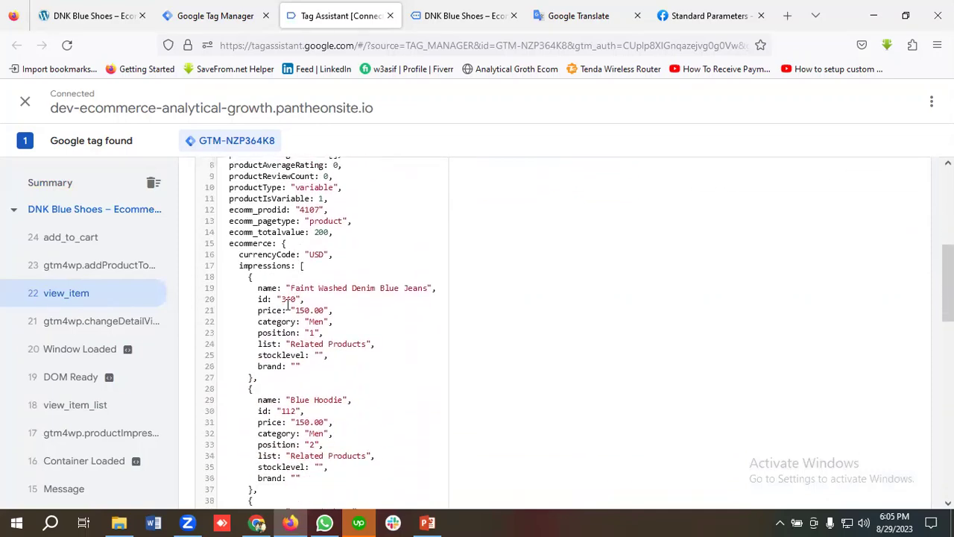
{"action": "double_click", "coordinate": [245, 244]}
{"action": "scroll", "coordinate": [298, 267], "scroll_direction": "down", "scroll_amount": 5}
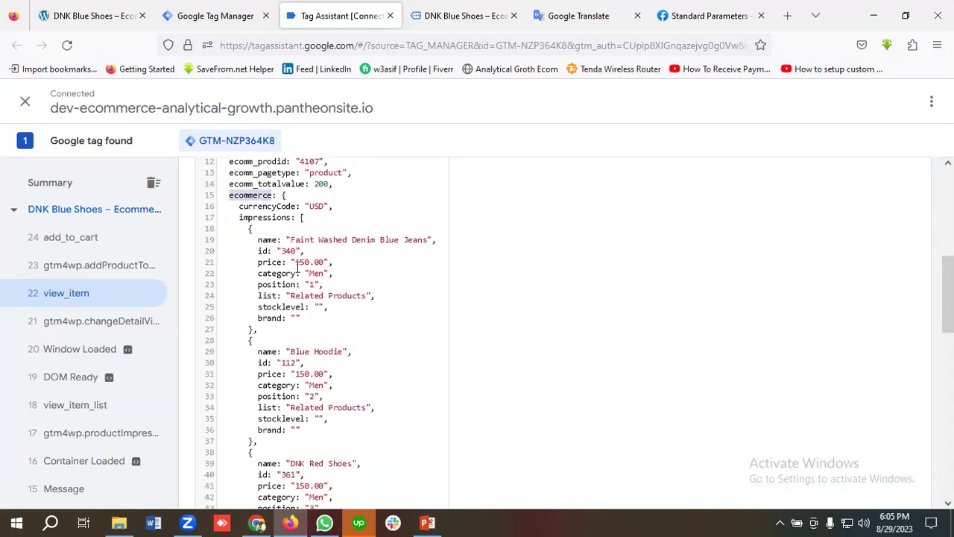
{"action": "scroll", "coordinate": [298, 266], "scroll_direction": "down", "scroll_amount": 3}
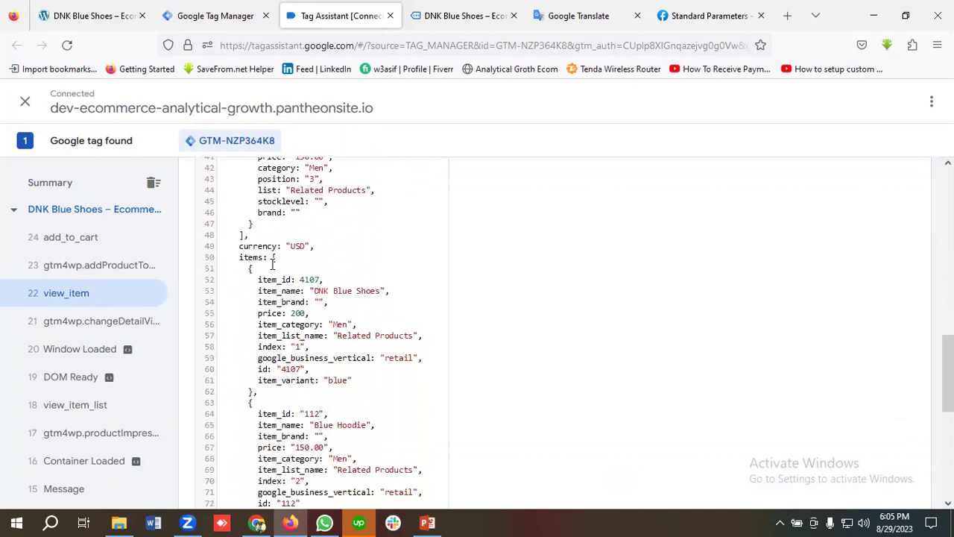
{"action": "scroll", "coordinate": [272, 262], "scroll_direction": "up", "scroll_amount": 3}
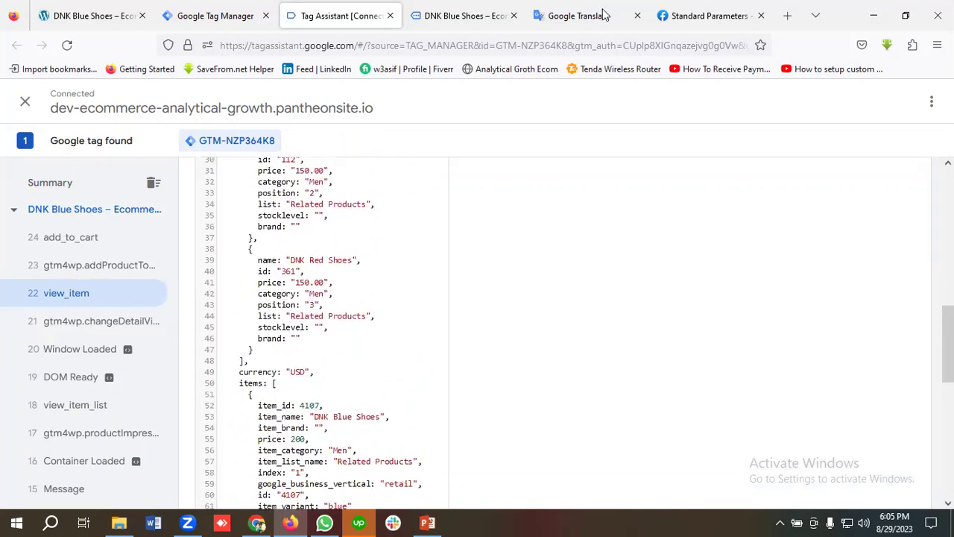
Copy the ecommerce key from the view_item data layer onto a new line in the notes
{"action": "key", "text": "ctrl+Tab"}
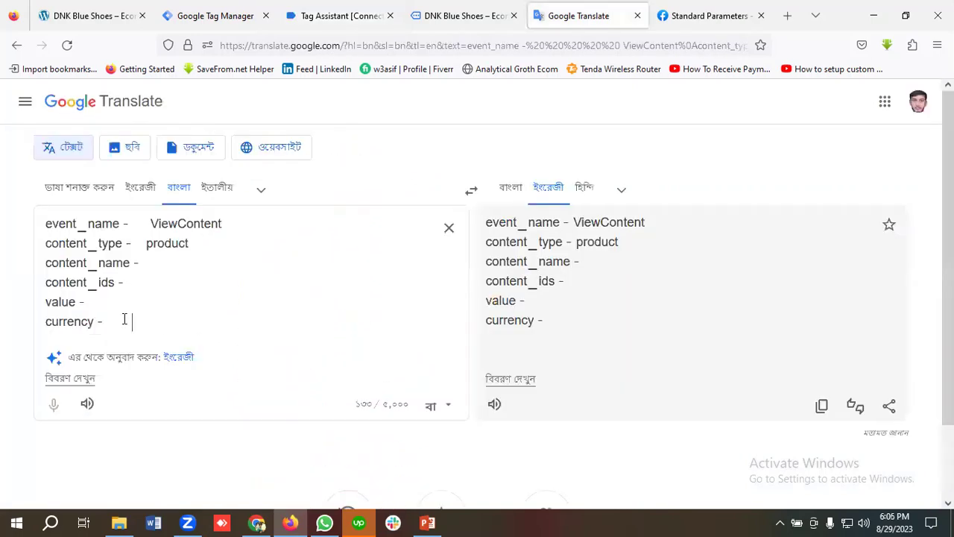
{"action": "key", "text": "Return"}
{"action": "key", "text": "Return"}
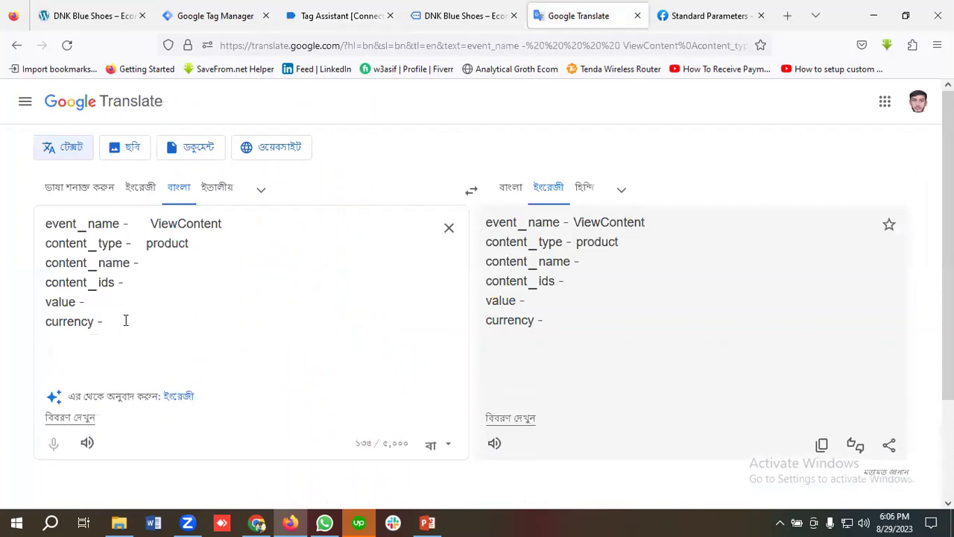
{"action": "left_click", "coordinate": [418, 21]}
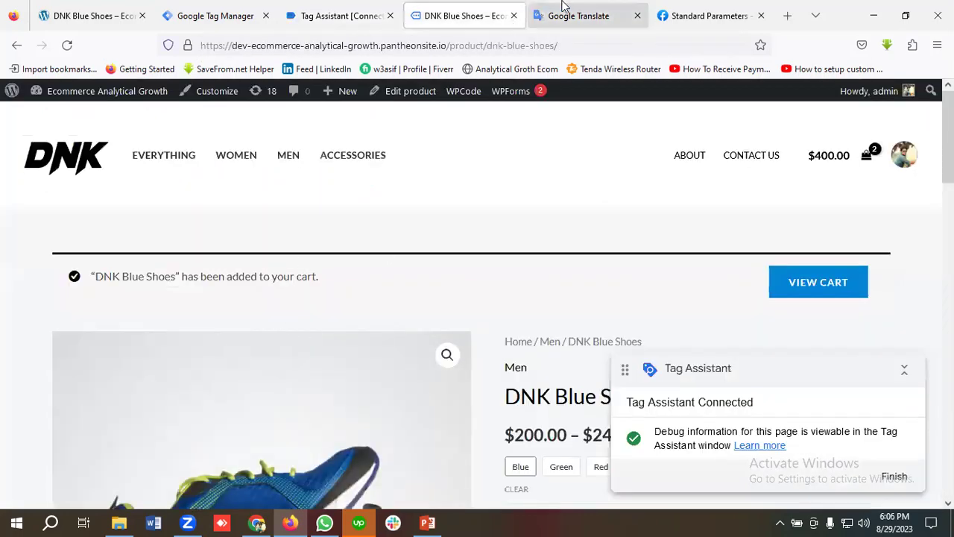
{"action": "left_click", "coordinate": [345, 16]}
{"action": "scroll", "coordinate": [265, 302], "scroll_direction": "up", "scroll_amount": 4}
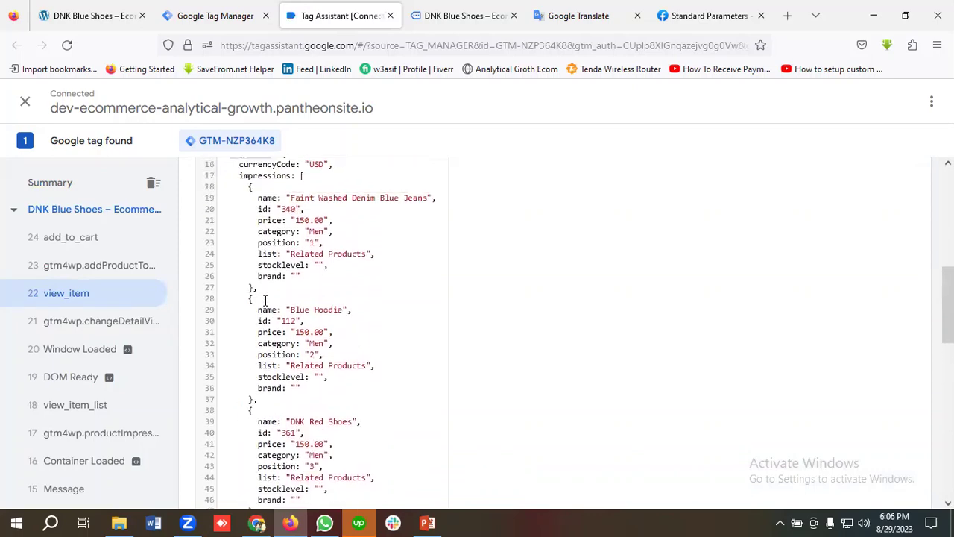
{"action": "double_click", "coordinate": [254, 305]}
{"action": "right_click", "coordinate": [260, 311]}
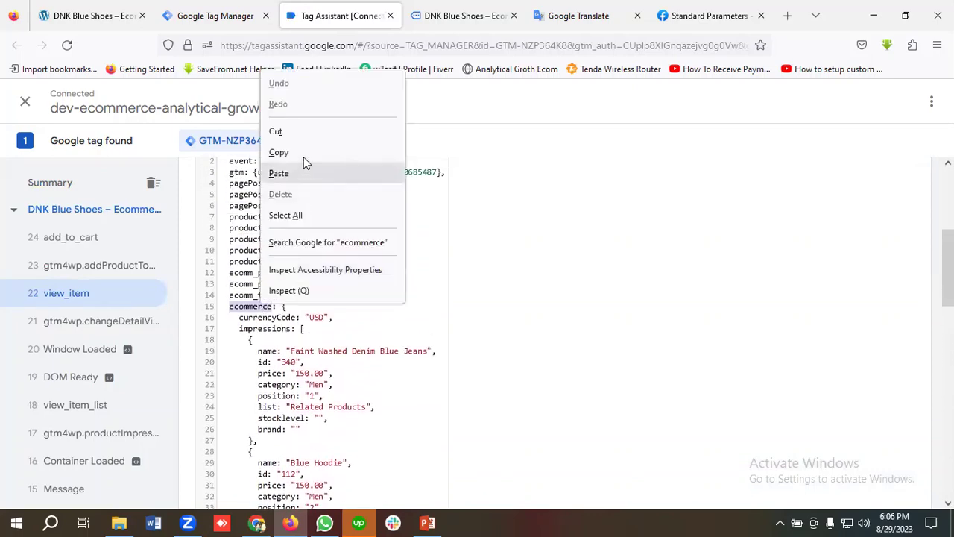
{"action": "left_click", "coordinate": [298, 153]}
{"action": "left_click", "coordinate": [579, 15]}
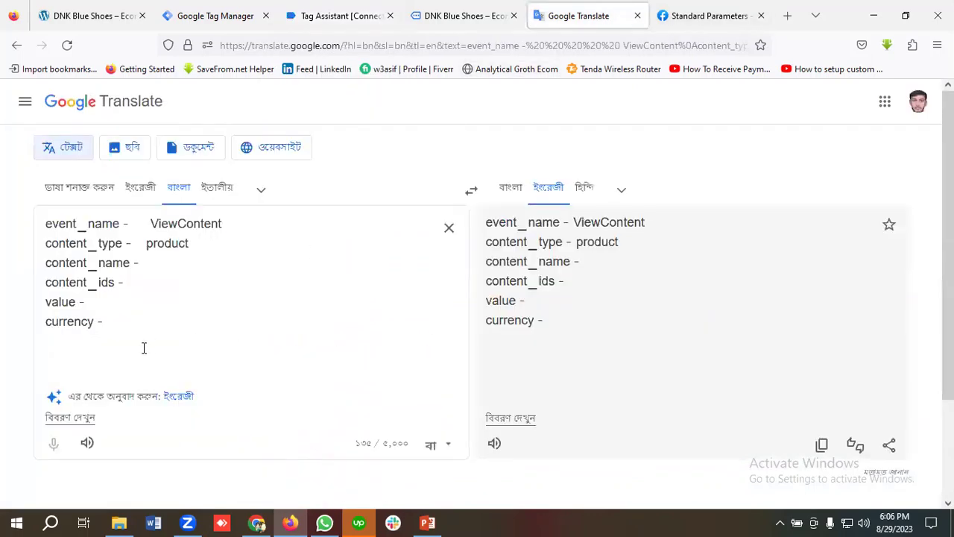
{"action": "key", "text": "ctrl+v"}
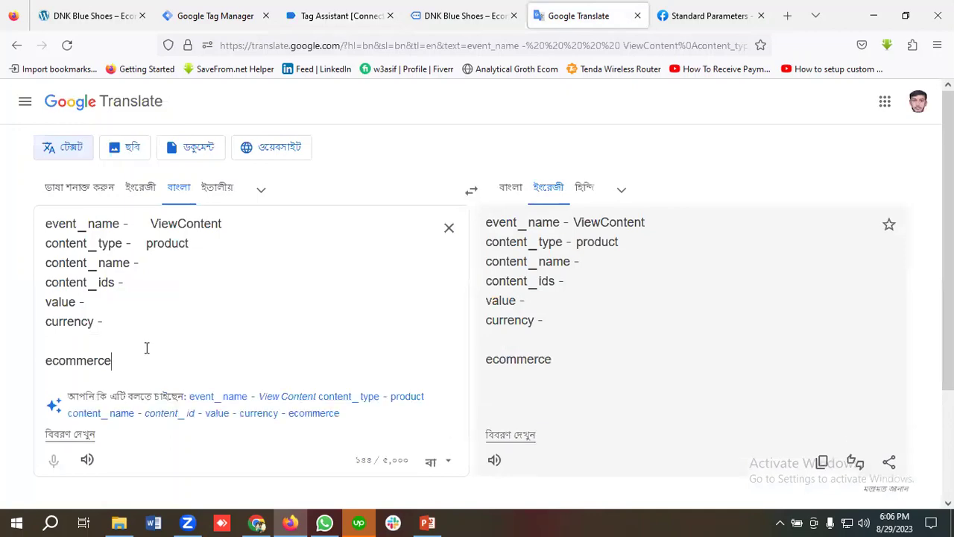
Copy the items key from line 50 and append it, making 'ecommerce.items.'
{"action": "left_click", "coordinate": [341, 13]}
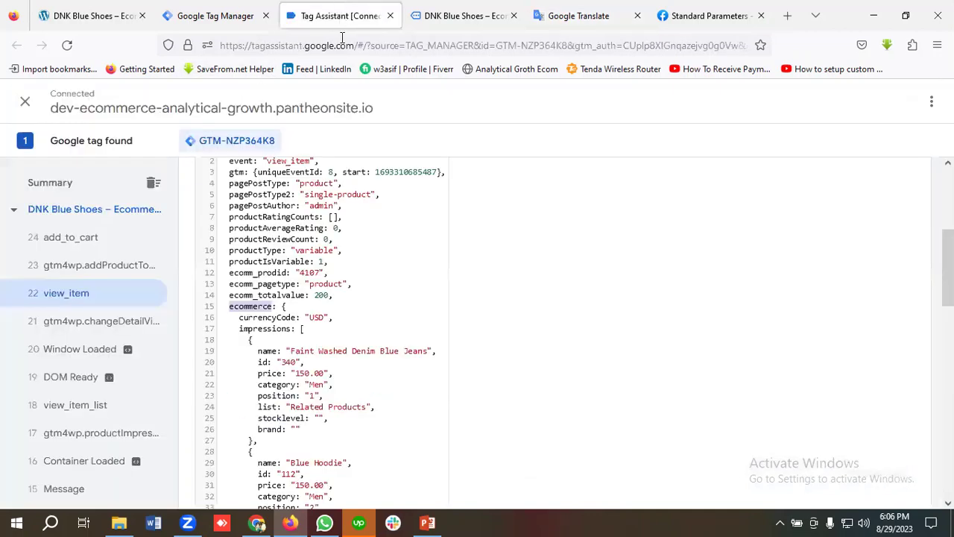
{"action": "scroll", "coordinate": [283, 312], "scroll_direction": "down", "scroll_amount": 2}
{"action": "scroll", "coordinate": [294, 280], "scroll_direction": "down", "scroll_amount": 1}
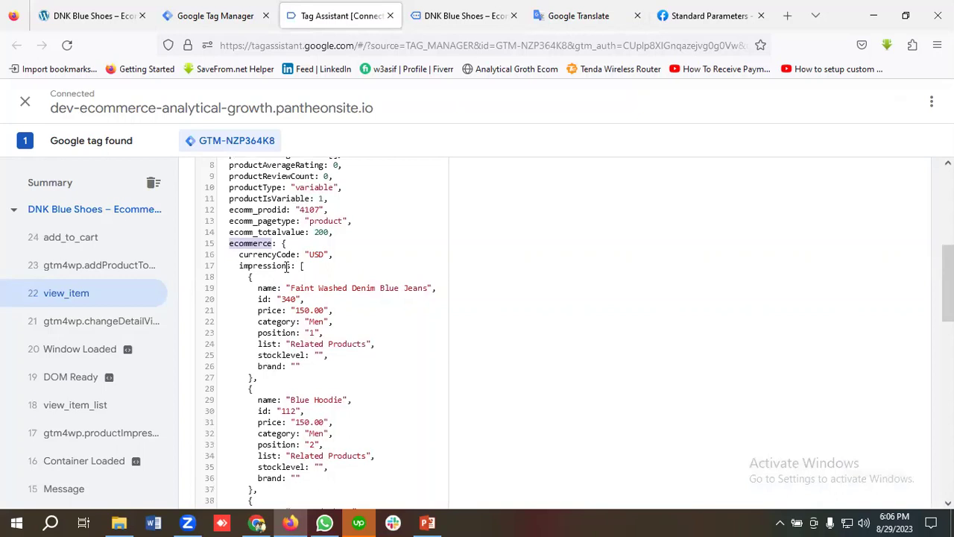
{"action": "scroll", "coordinate": [264, 247], "scroll_direction": "down", "scroll_amount": 2}
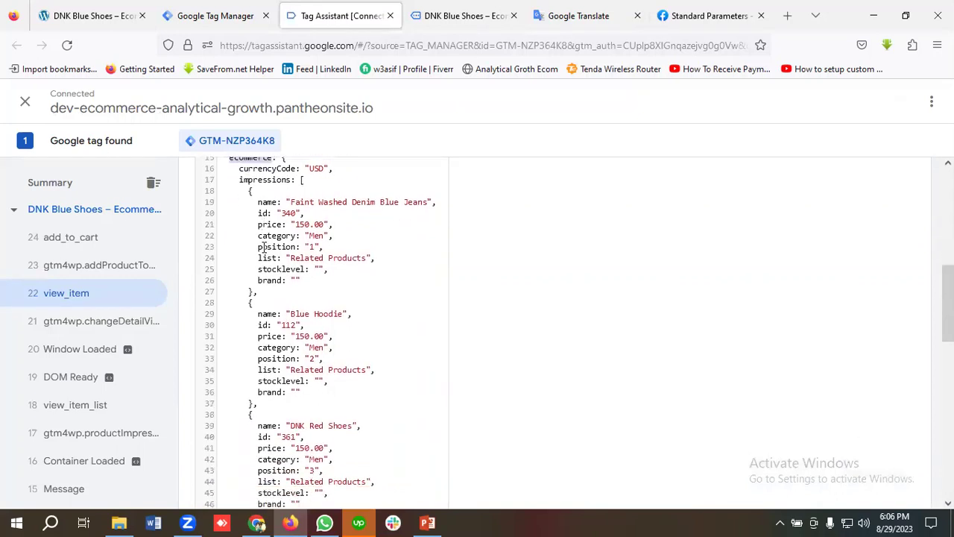
{"action": "scroll", "coordinate": [264, 247], "scroll_direction": "down", "scroll_amount": 8}
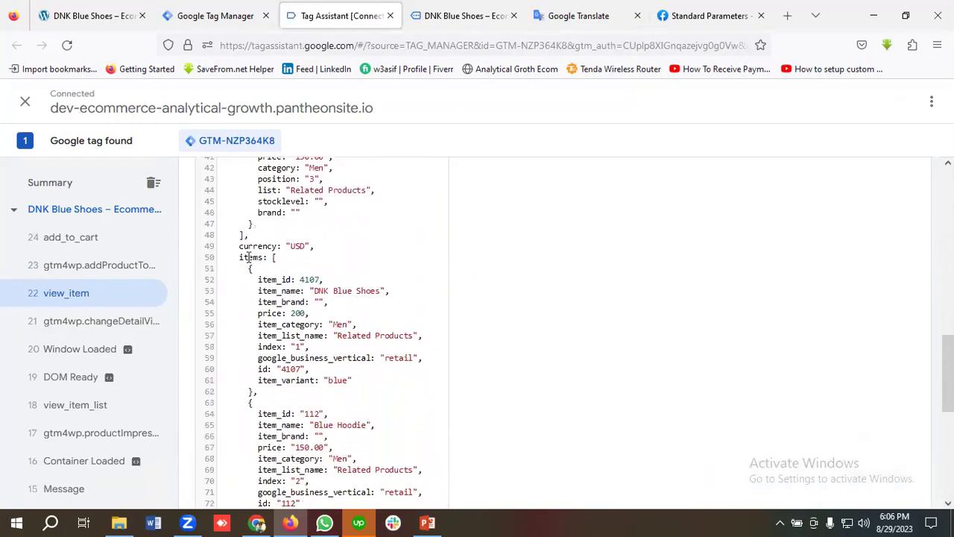
{"action": "double_click", "coordinate": [250, 256]}
{"action": "right_click", "coordinate": [250, 259]}
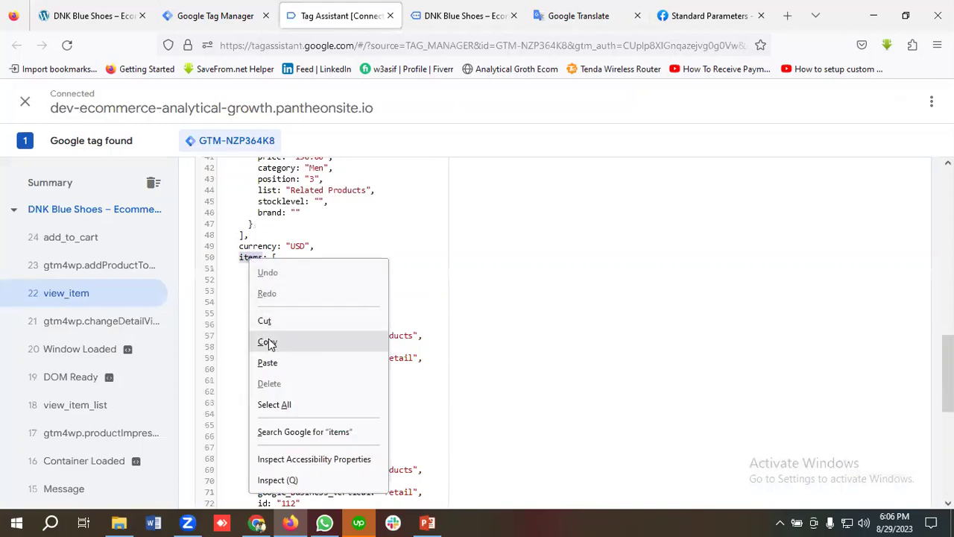
{"action": "left_click", "coordinate": [268, 342]}
{"action": "key", "text": "ctrl+5"}
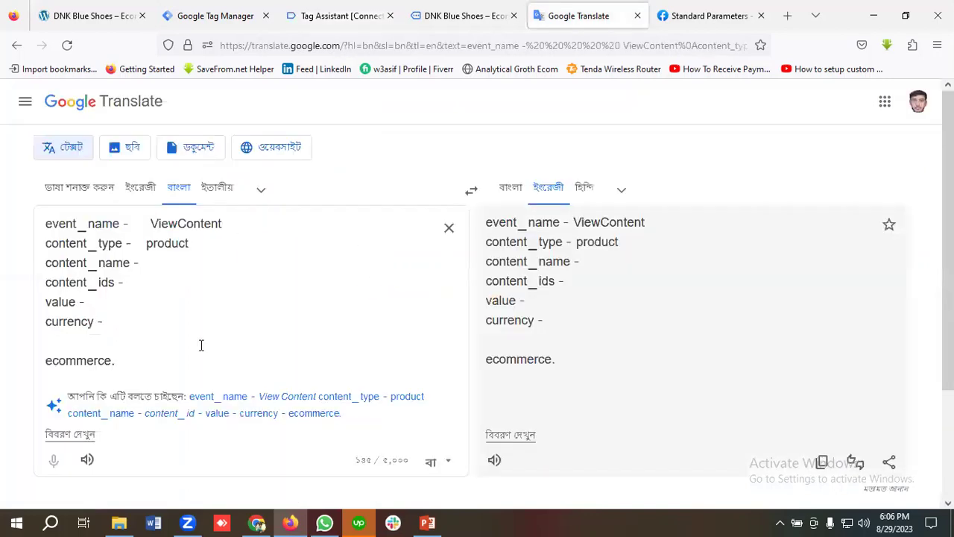
{"action": "key", "text": "ctrl+v"}
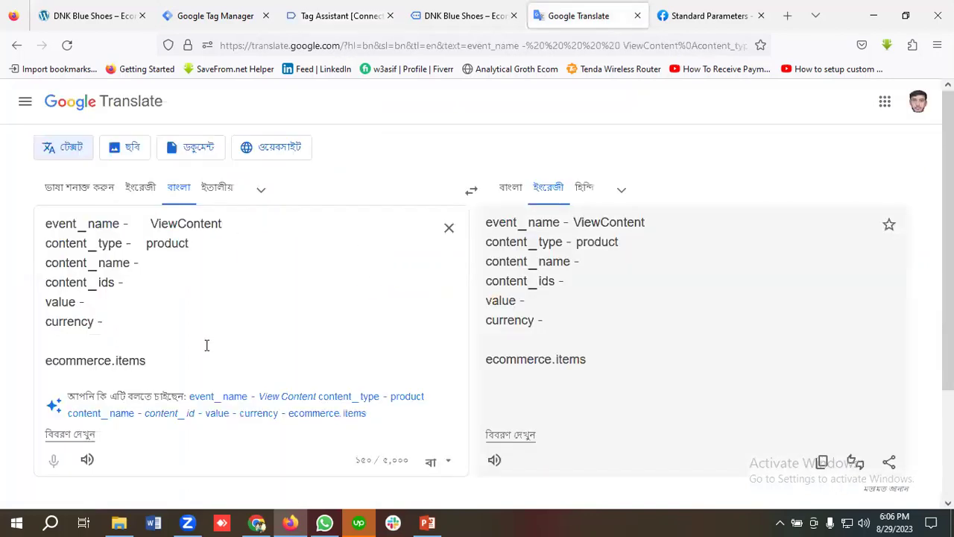
{"action": "type", "text": "."}
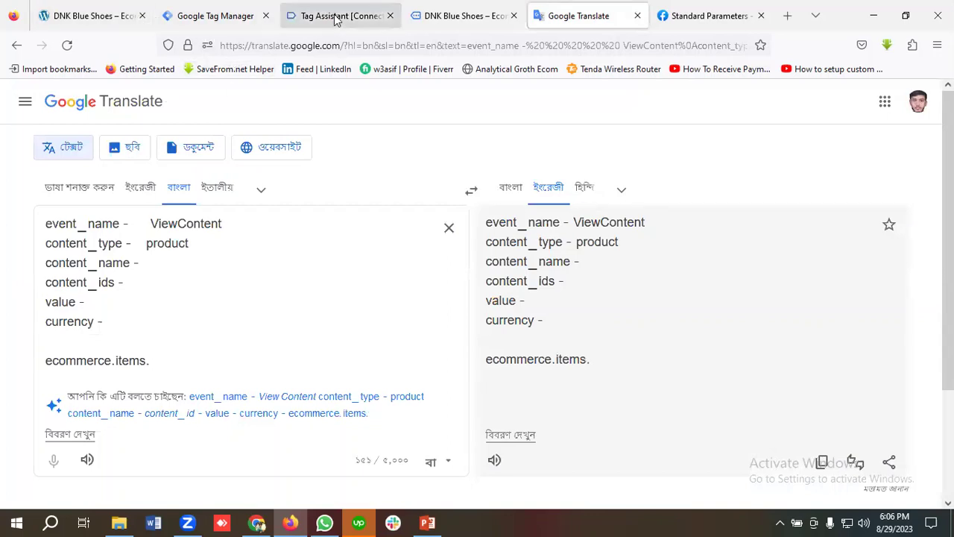
Finish the path as ecommerce.items.0.item_name, with the zero typed as a Bengali digit
{"action": "left_click", "coordinate": [335, 16]}
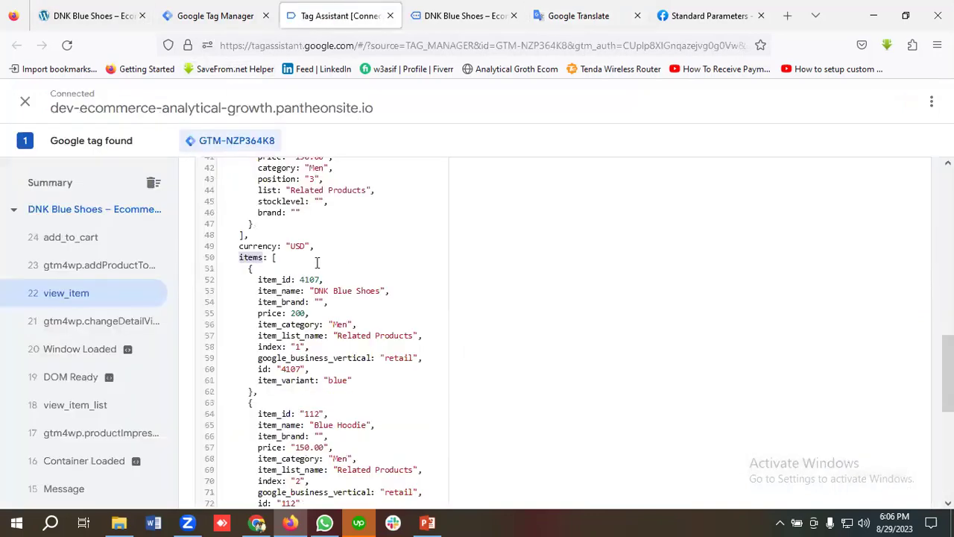
{"action": "scroll", "coordinate": [317, 263], "scroll_direction": "down", "scroll_amount": 1}
{"action": "scroll", "coordinate": [256, 285], "scroll_direction": "up", "scroll_amount": 1}
{"action": "left_click_drag", "start_coordinate": [258, 291], "coordinate": [302, 291]}
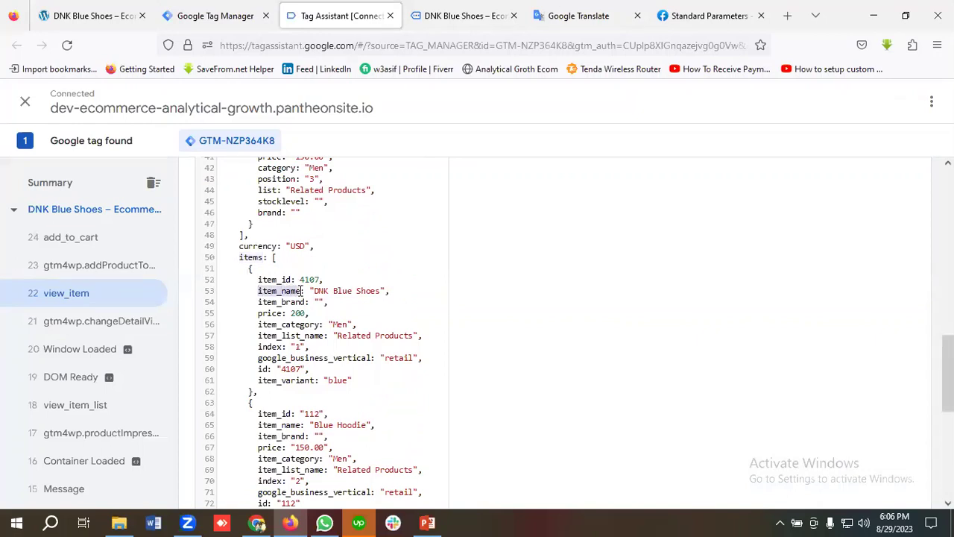
{"action": "right_click", "coordinate": [288, 293]}
{"action": "left_click", "coordinate": [307, 370]}
{"action": "left_click", "coordinate": [596, 15]}
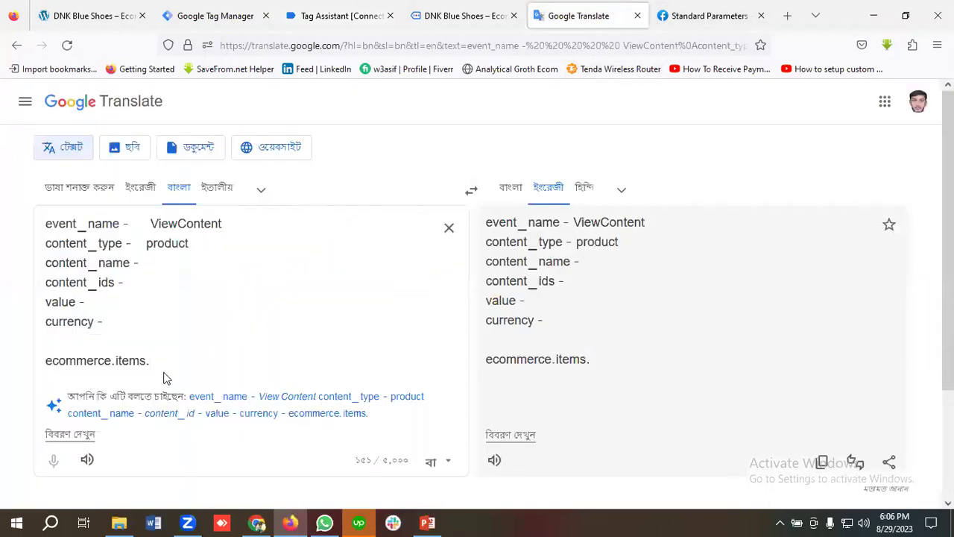
{"action": "type", "text": "০.item_name"}
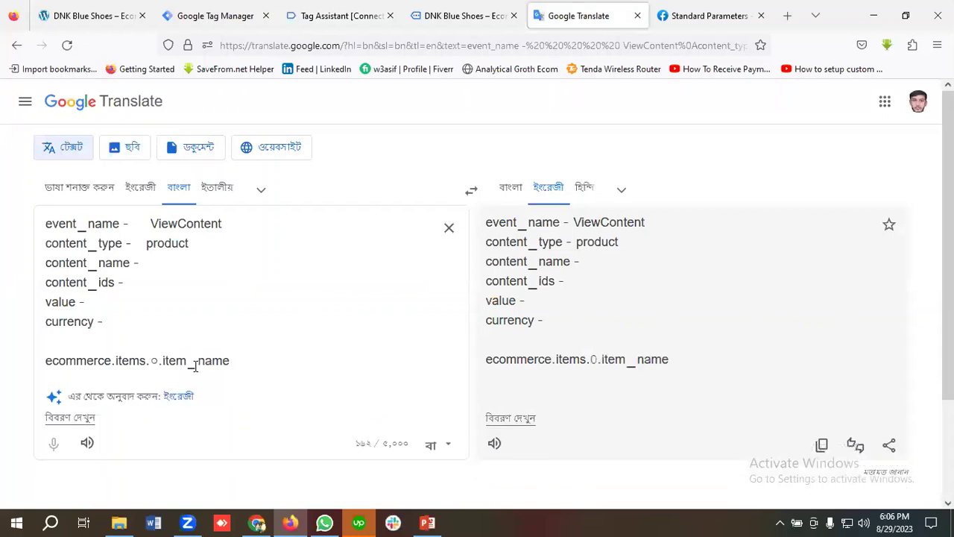
{"action": "left_click", "coordinate": [351, 9]}
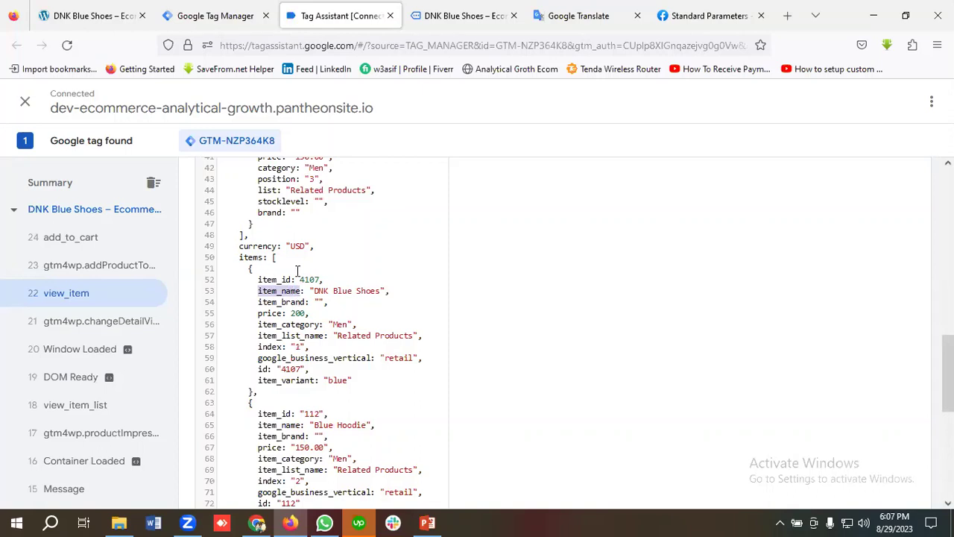
Clear stray text, set the source language to English, and add 'Item name:' and 'Item id:' labels
{"action": "left_click", "coordinate": [578, 16]}
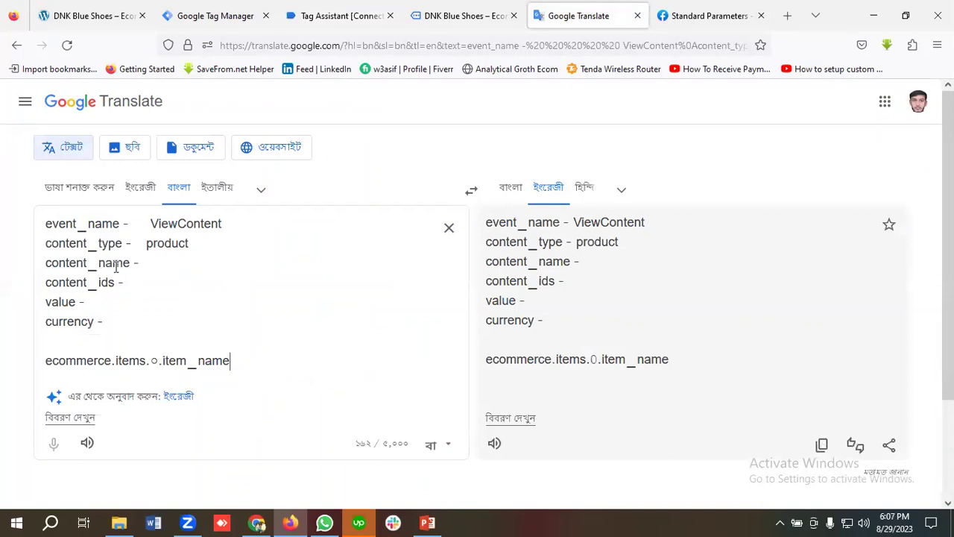
{"action": "left_click", "coordinate": [49, 365]}
{"action": "type", "text": "item"}
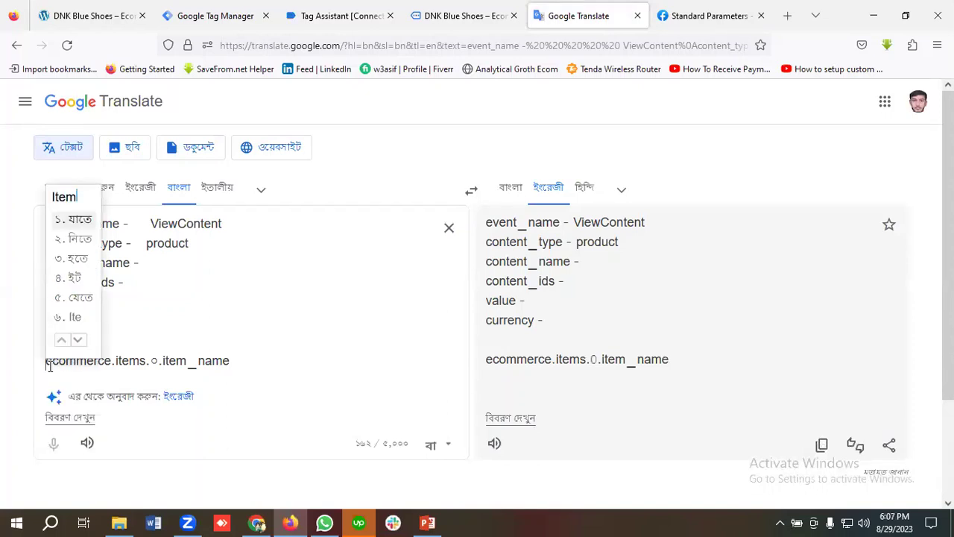
{"action": "key", "text": "BackSpace"}
{"action": "key", "text": "BackSpace"}
{"action": "key", "text": "BackSpace"}
{"action": "key", "text": "BackSpace"}
{"action": "key", "text": "BackSpace"}
{"action": "key", "text": "BackSpace"}
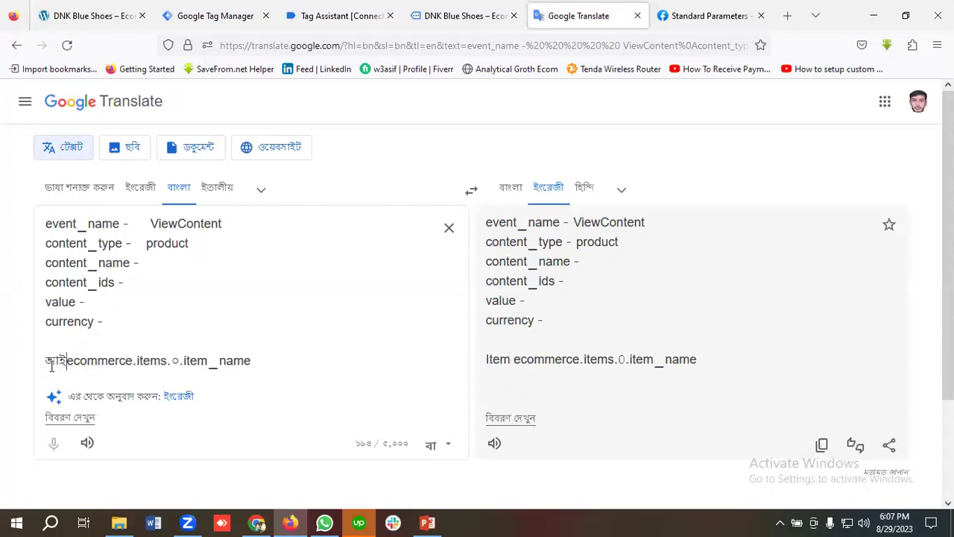
{"action": "left_click", "coordinate": [177, 399]}
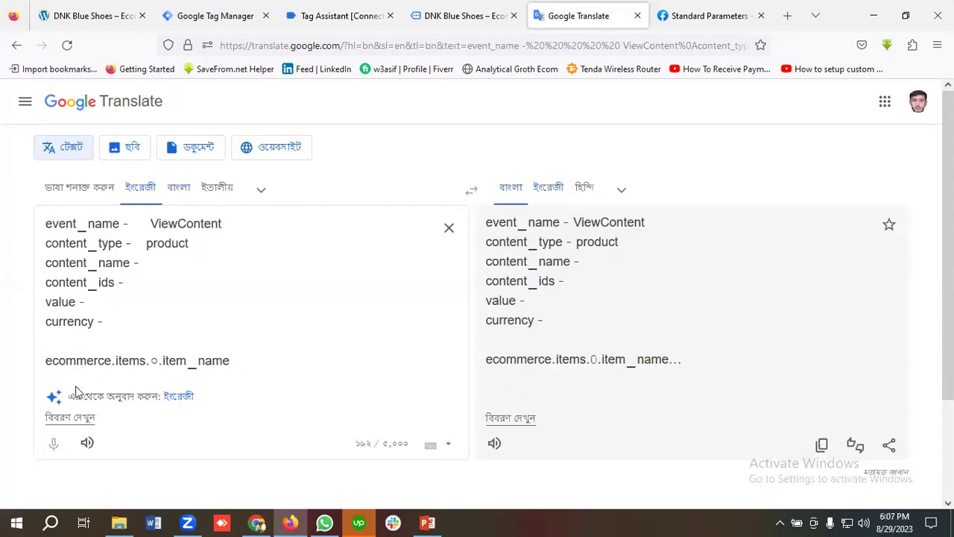
{"action": "left_click", "coordinate": [47, 361]}
{"action": "type", "text": "iTE"}
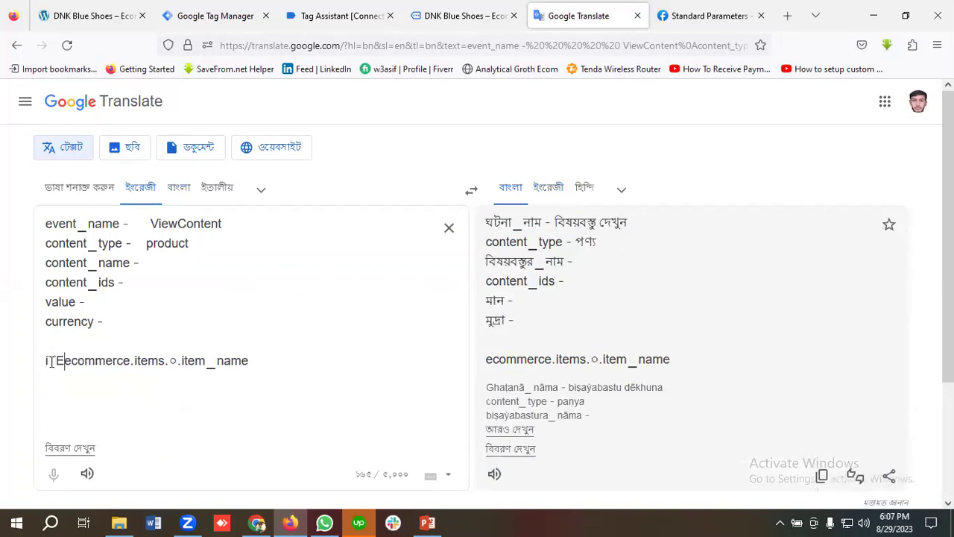
{"action": "key", "text": "BackSpace"}
{"action": "key", "text": "BackSpace"}
{"action": "key", "text": "BackSpace"}
{"action": "key", "text": "BackSpace"}
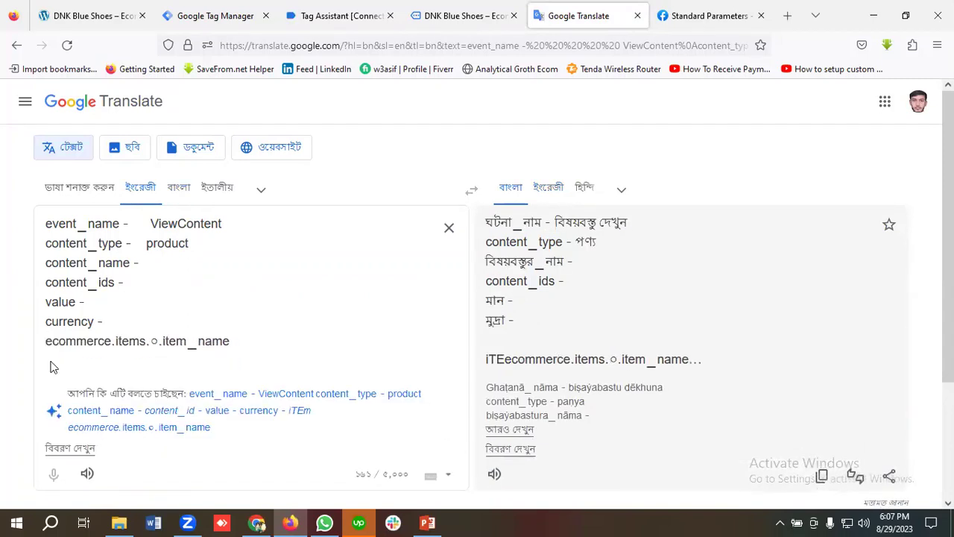
{"action": "type", "text": "Item "}
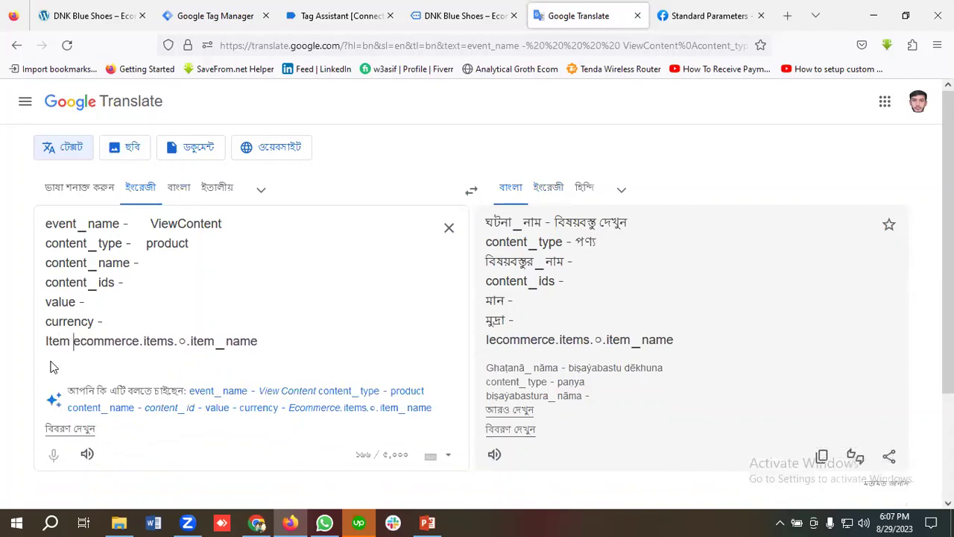
{"action": "type", "text": "name:"}
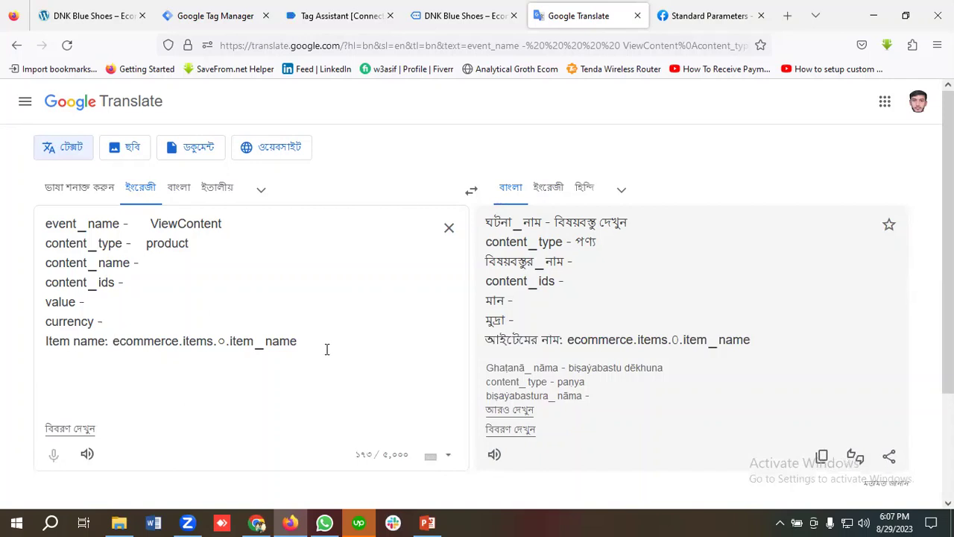
{"action": "key", "text": "Return"}
{"action": "type", "text": "Ite"}
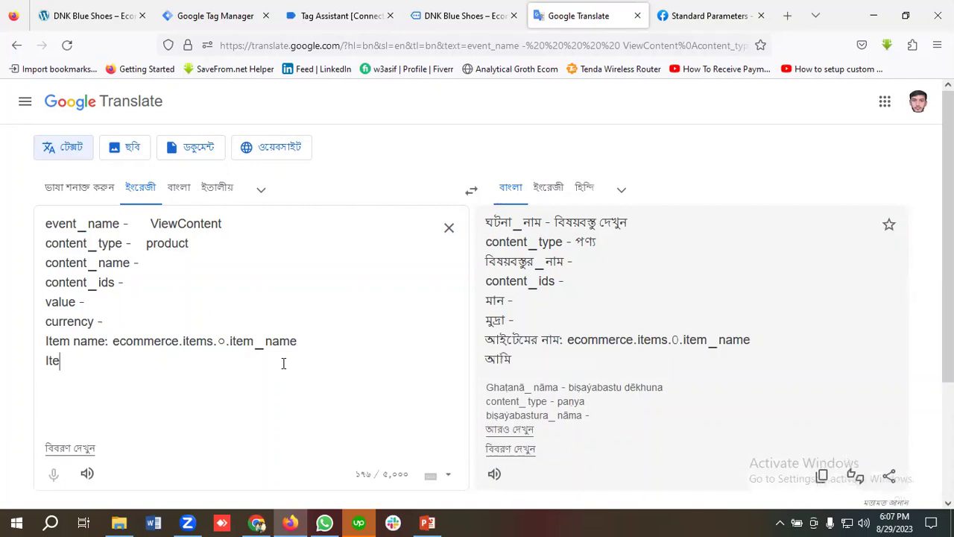
{"action": "type", "text": "m id:"}
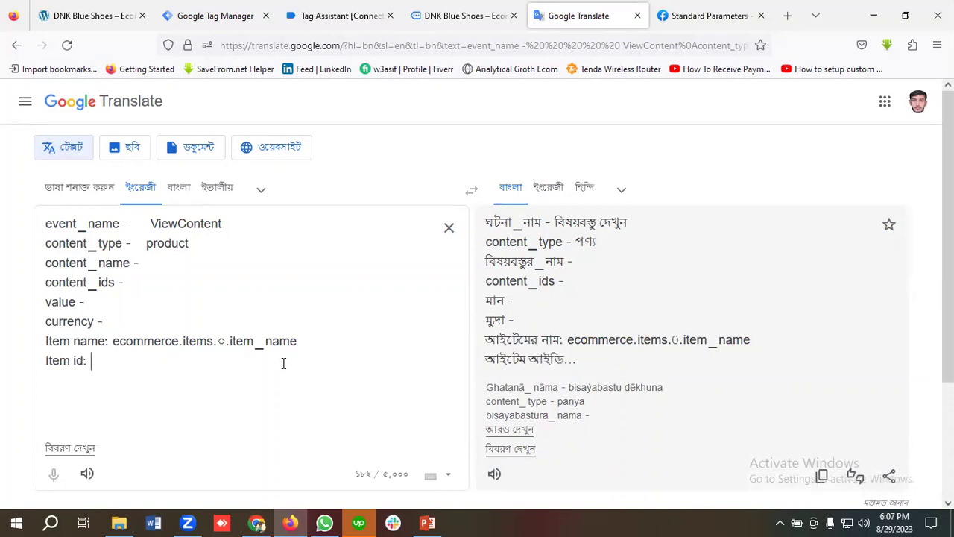
Replace the Bengali zero with 0 and copy the ecommerce.items.0. prefix after 'Item id:'
{"action": "left_click", "coordinate": [225, 340]}
{"action": "key", "text": "BackSpace"}
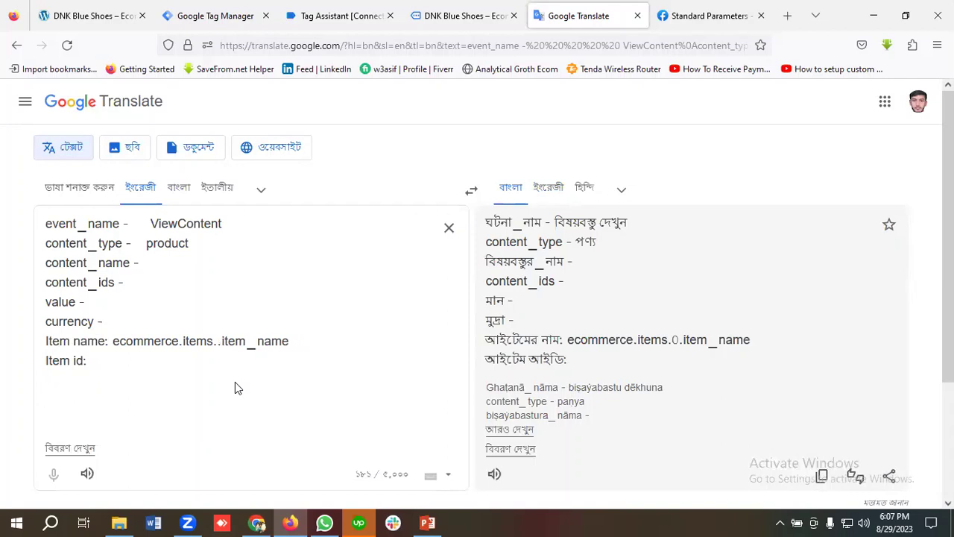
{"action": "type", "text": "0"}
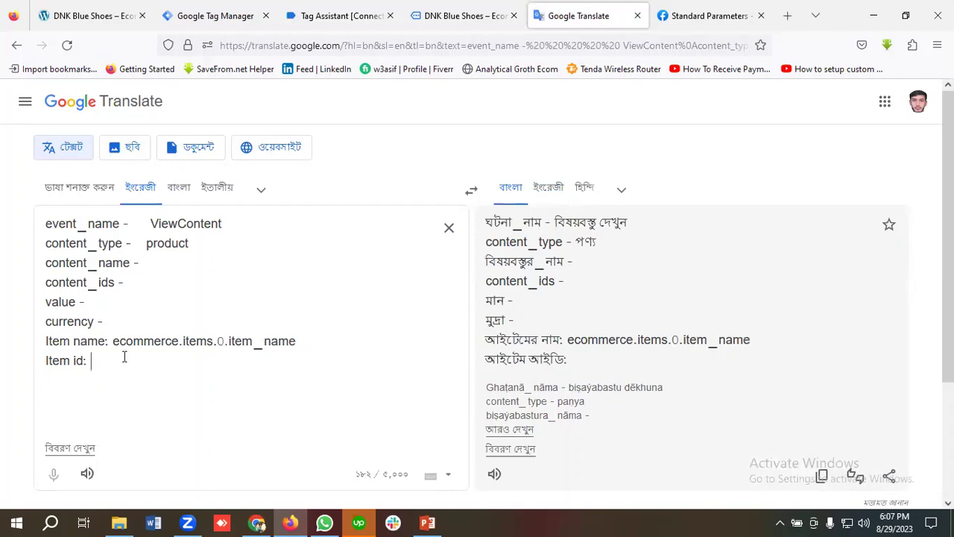
{"action": "left_click_drag", "start_coordinate": [112, 341], "coordinate": [228, 341]}
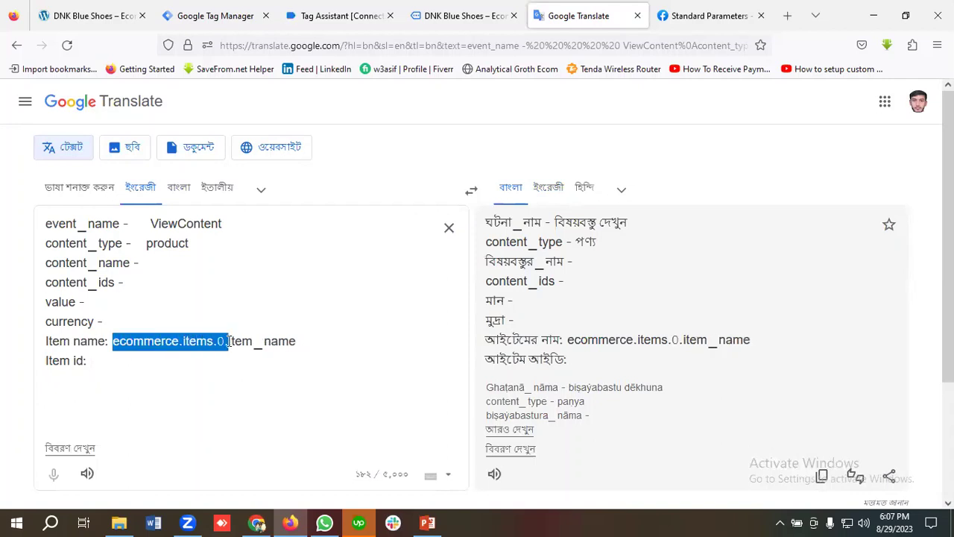
{"action": "key", "text": "ctrl+c"}
{"action": "left_click", "coordinate": [133, 365]}
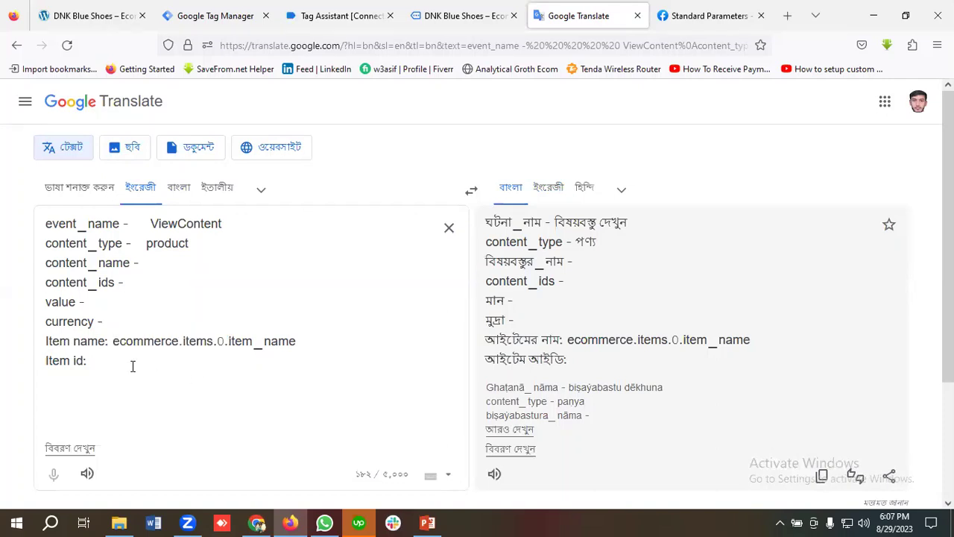
{"action": "key", "text": "ctrl+v"}
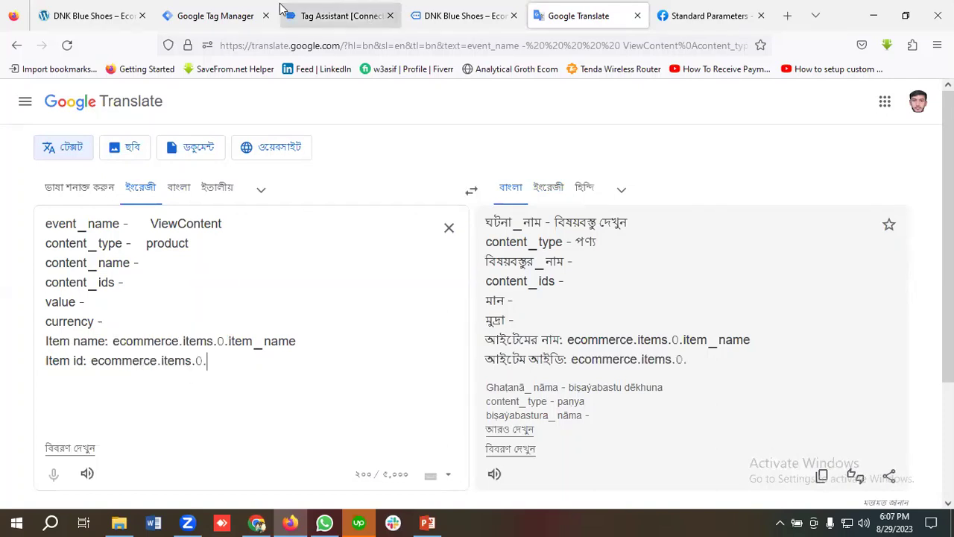
{"action": "left_click", "coordinate": [287, 12]}
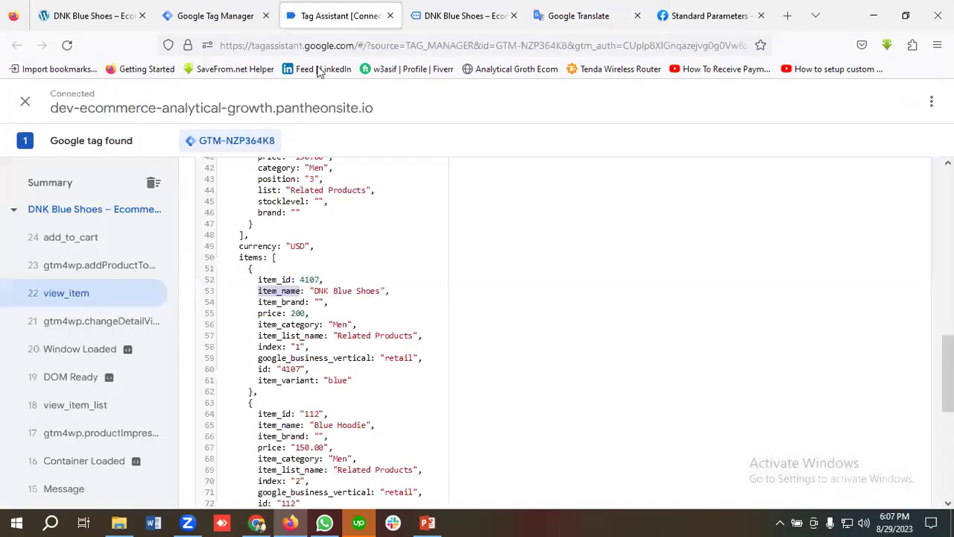
Copy item_id from line 52 to complete 'Item id: ecommerce.items.0.item_id'
{"action": "triple_click", "coordinate": [271, 280]}
{"action": "double_click", "coordinate": [271, 280]}
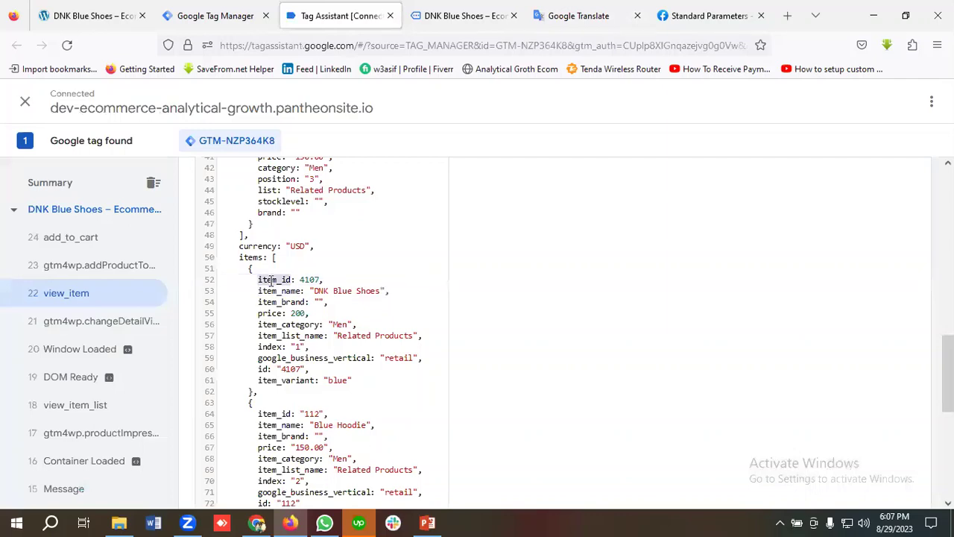
{"action": "right_click", "coordinate": [270, 281]}
{"action": "left_click", "coordinate": [302, 366]}
{"action": "left_click", "coordinate": [610, 10]}
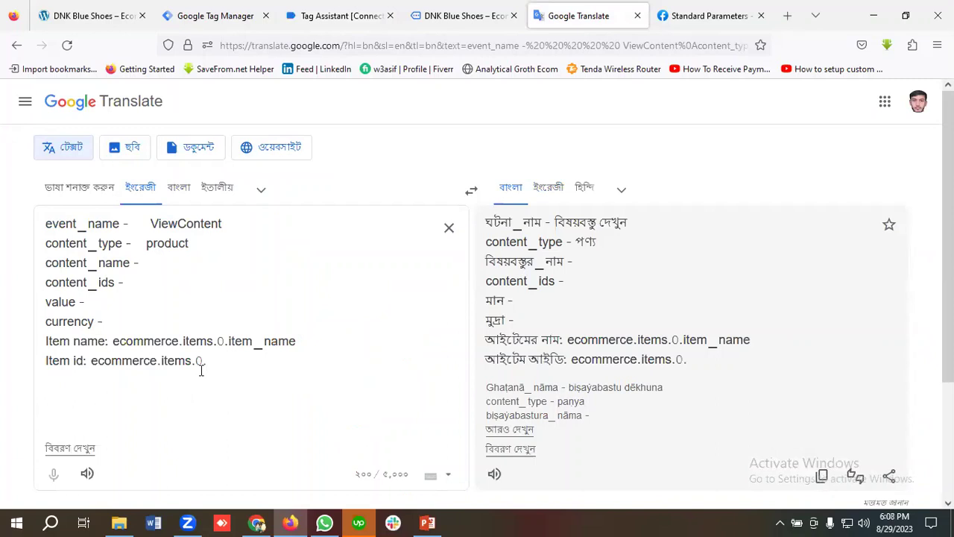
{"action": "key", "text": "ctrl+v"}
Add 'Value:' and 'Currency:' label lines below the Item id path
{"action": "key", "text": "Return"}
{"action": "type", "text": "Value"}
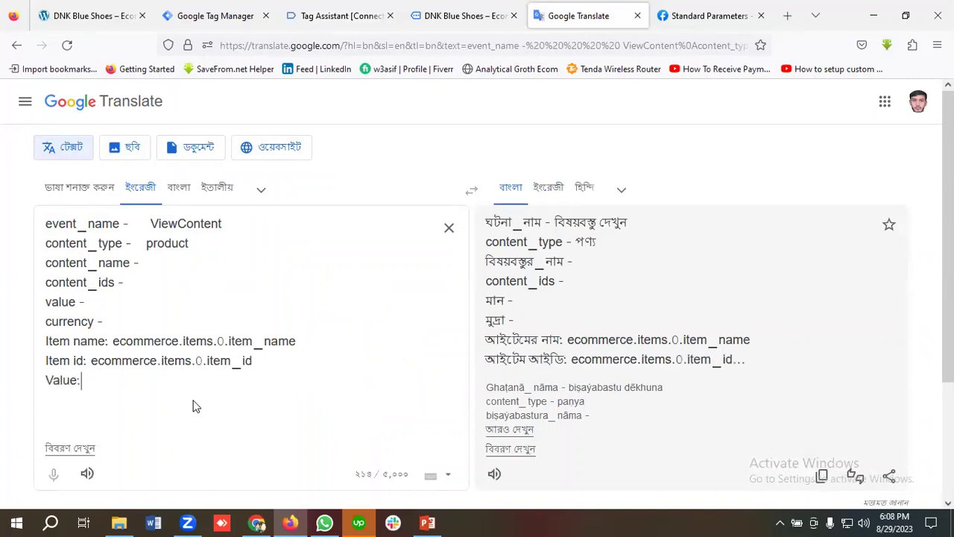
{"action": "type", "text": ":"}
{"action": "key", "text": "Return"}
{"action": "type", "text": "C"}
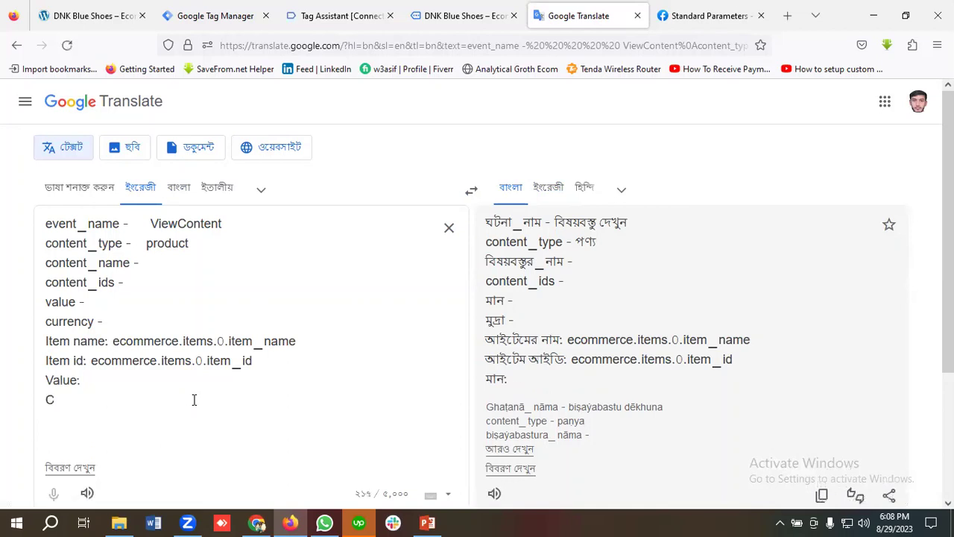
{"action": "type", "text": "urrency:"}
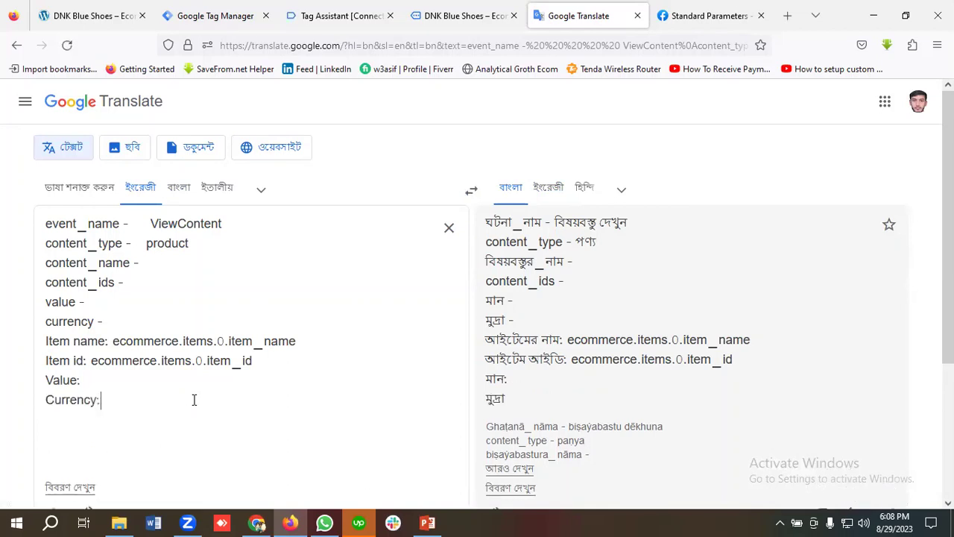
{"action": "left_click", "coordinate": [341, 16]}
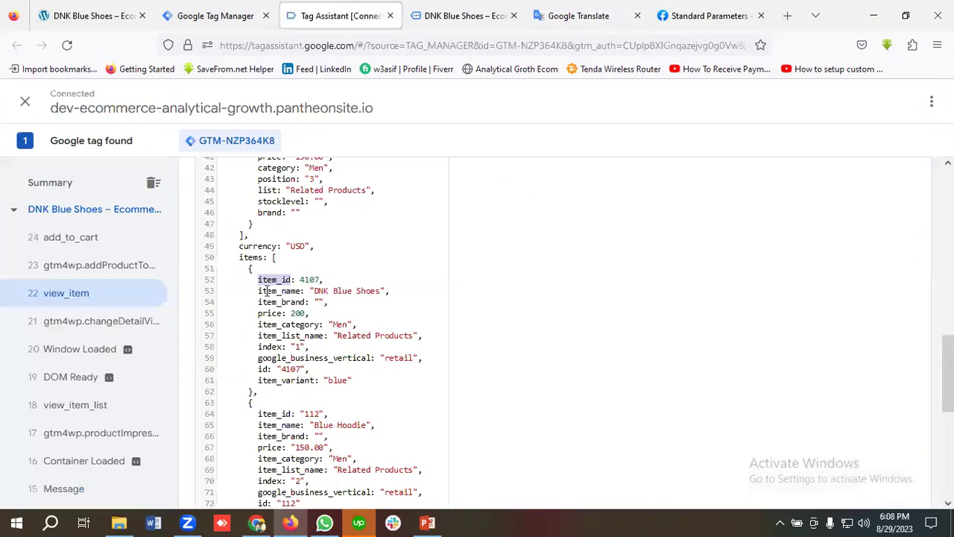
Review the view_item data layer in Tag Assistant, locating the price: 200 entry on line 55
{"action": "scroll", "coordinate": [281, 299], "scroll_direction": "up", "scroll_amount": 2}
{"action": "scroll", "coordinate": [291, 321], "scroll_direction": "up", "scroll_amount": 10}
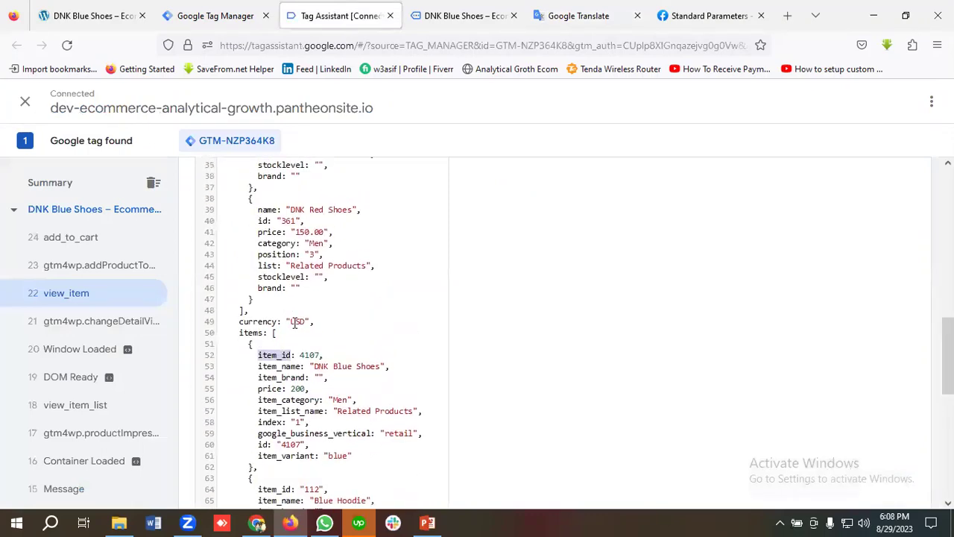
{"action": "scroll", "coordinate": [291, 324], "scroll_direction": "up", "scroll_amount": 2}
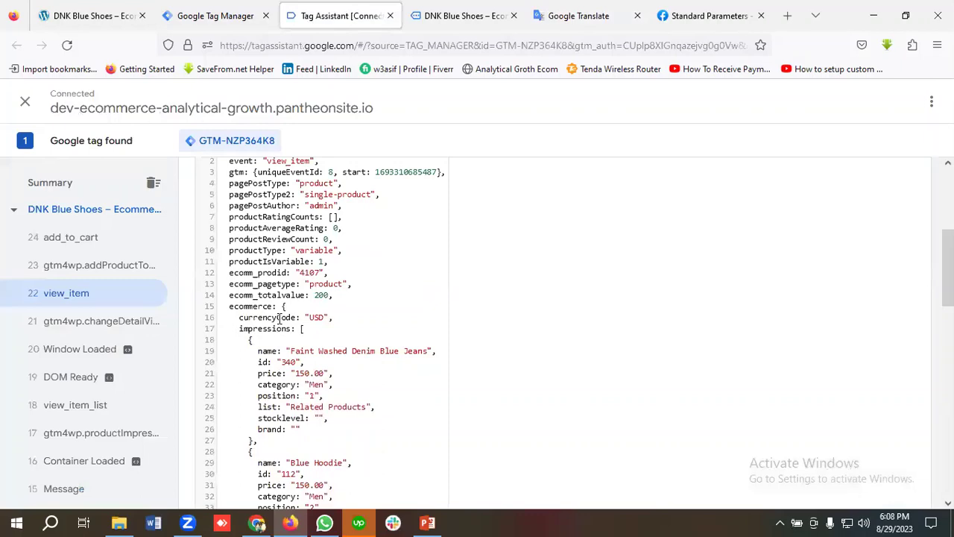
{"action": "scroll", "coordinate": [281, 317], "scroll_direction": "down", "scroll_amount": 11}
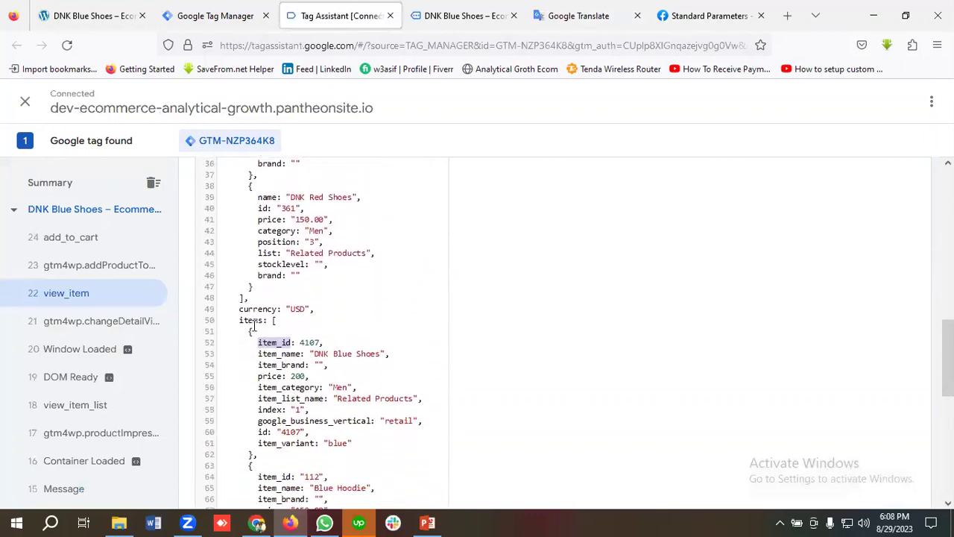
{"action": "scroll", "coordinate": [254, 325], "scroll_direction": "down", "scroll_amount": 2}
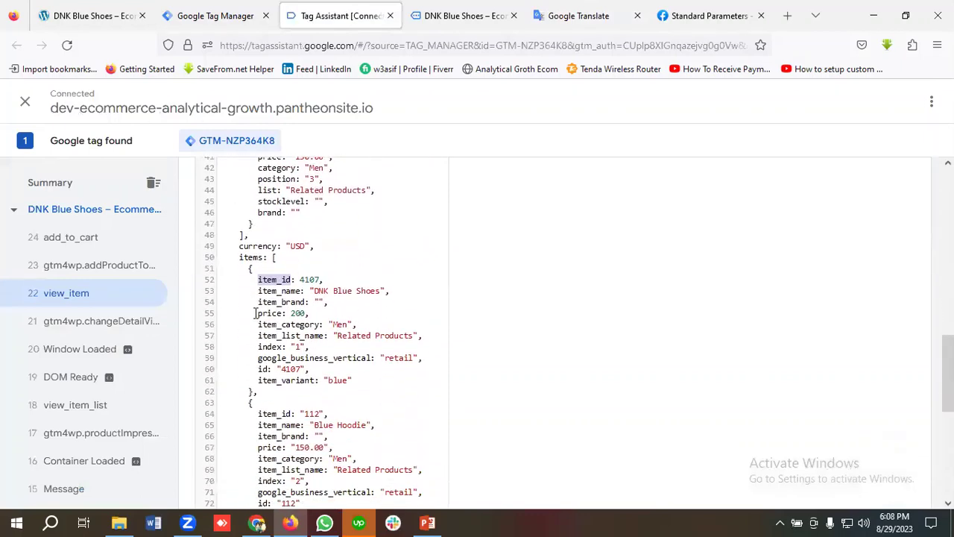
{"action": "left_click_drag", "start_coordinate": [254, 313], "coordinate": [310, 313]}
{"action": "left_click", "coordinate": [341, 313]}
Copy the ecommerce.items.0. prefix from the Item id line and paste it after Value: in the notes
{"action": "left_click", "coordinate": [578, 15]}
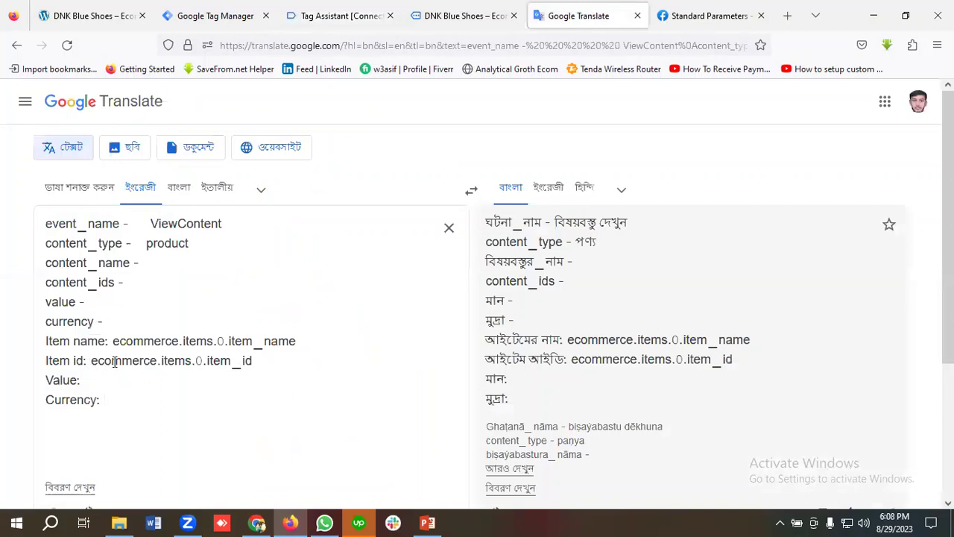
{"action": "double_click", "coordinate": [112, 361]}
{"action": "left_click", "coordinate": [111, 362]}
{"action": "double_click", "coordinate": [123, 362]}
{"action": "left_click", "coordinate": [187, 368]}
{"action": "double_click", "coordinate": [95, 360]}
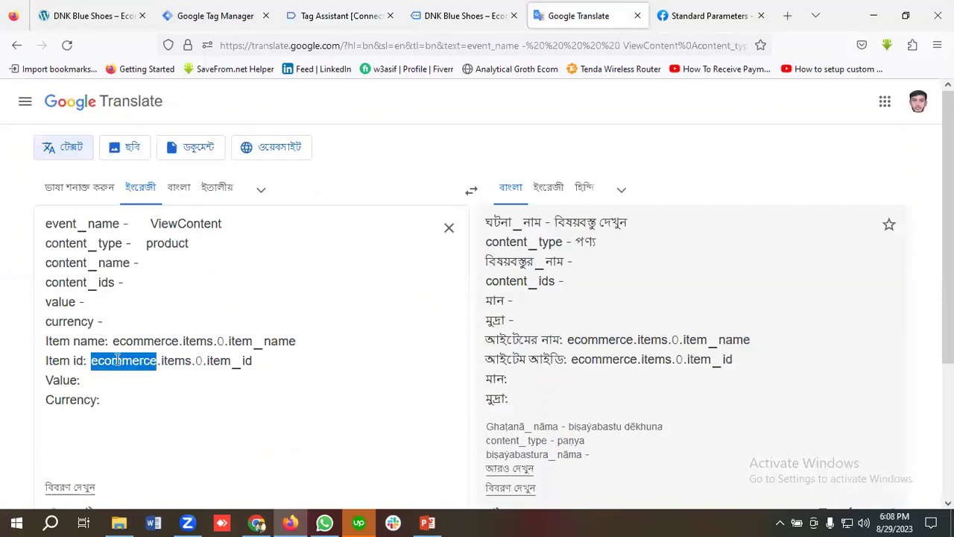
{"action": "left_click", "coordinate": [132, 360]}
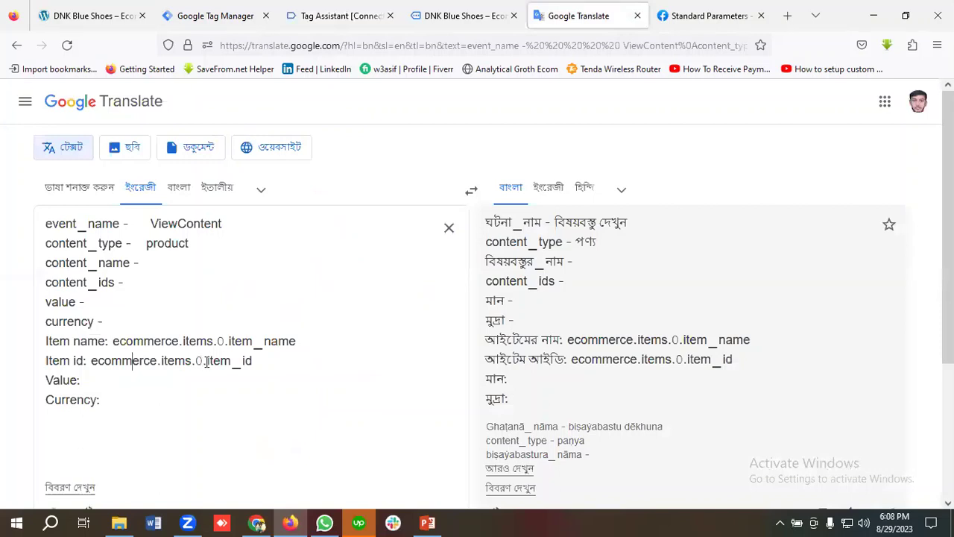
{"action": "left_click_drag", "start_coordinate": [206, 360], "coordinate": [95, 362]}
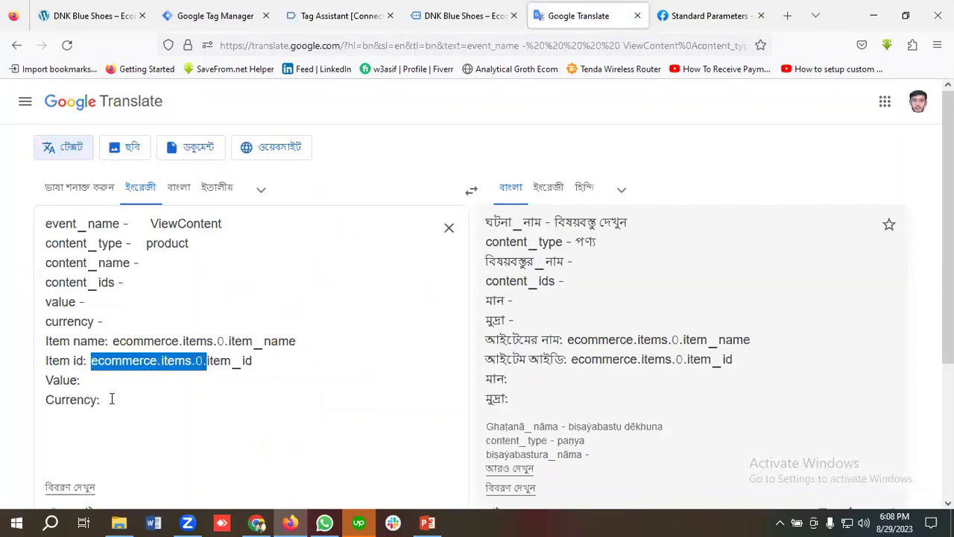
{"action": "left_click", "coordinate": [111, 381]}
{"action": "key", "text": "ctrl+v"}
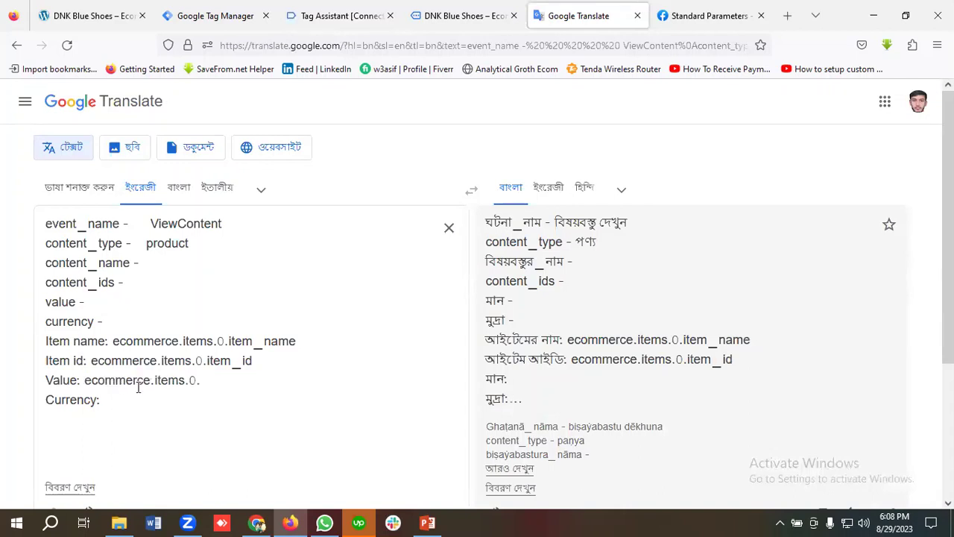
Copy the price key from the data layer to complete Value: ecommerce.items.0.price
{"action": "left_click", "coordinate": [341, 17]}
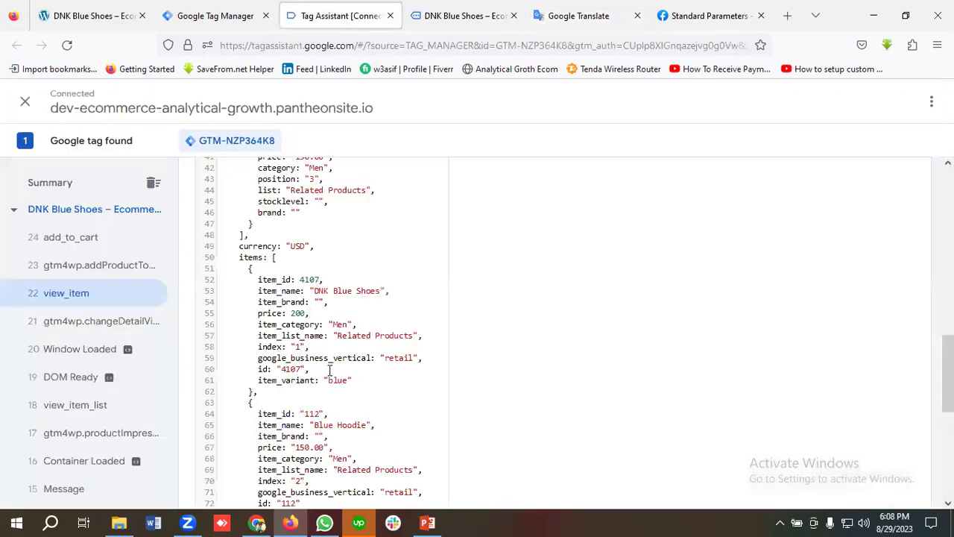
{"action": "double_click", "coordinate": [273, 313]}
{"action": "right_click", "coordinate": [274, 311]}
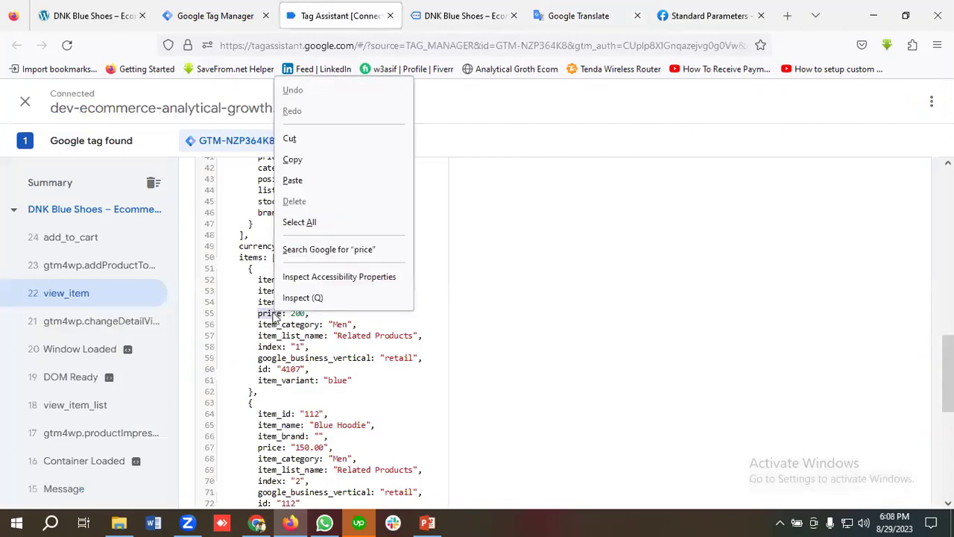
{"action": "left_click", "coordinate": [292, 159]}
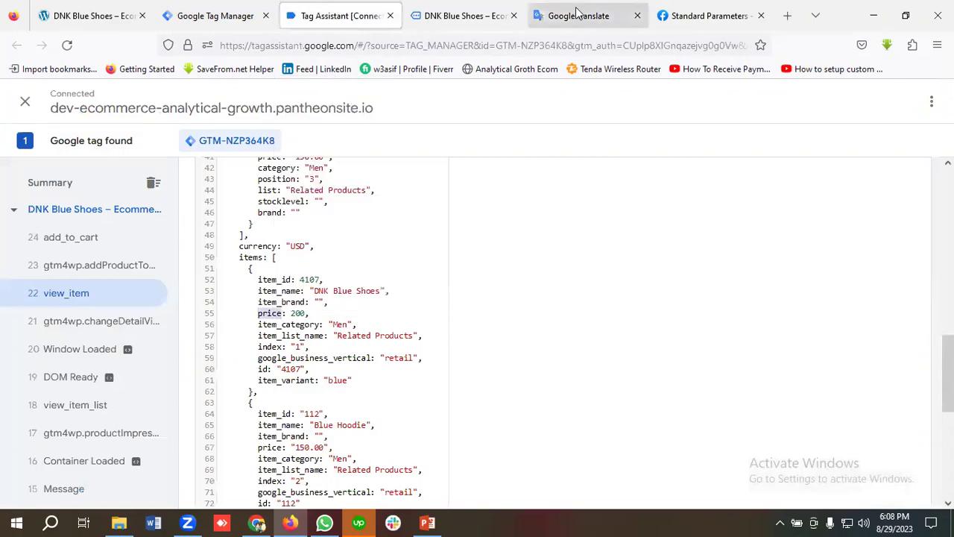
{"action": "left_click", "coordinate": [579, 15]}
{"action": "key", "text": "ctrl+v"}
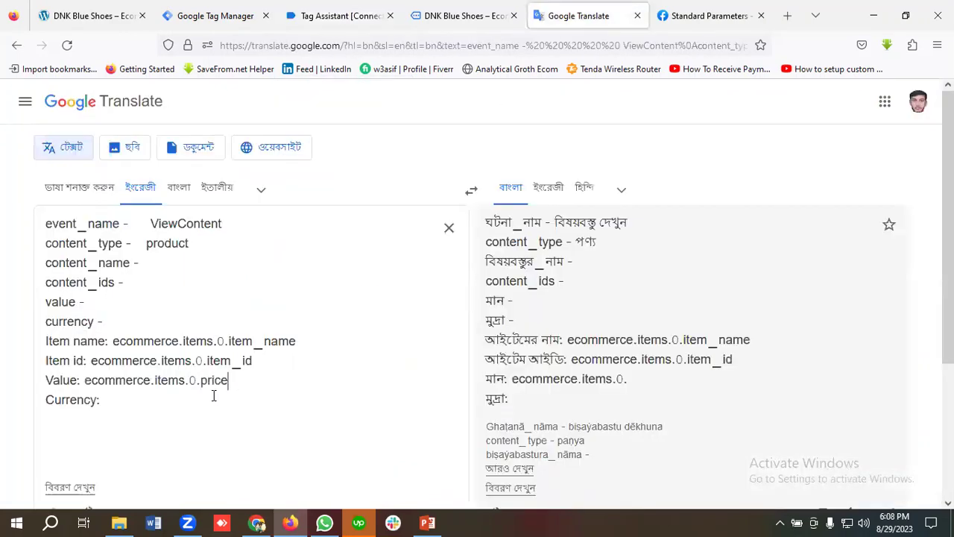
Scroll through the view_item data layer values to find the currency key
{"action": "left_click", "coordinate": [134, 400]}
{"action": "left_click", "coordinate": [317, 9]}
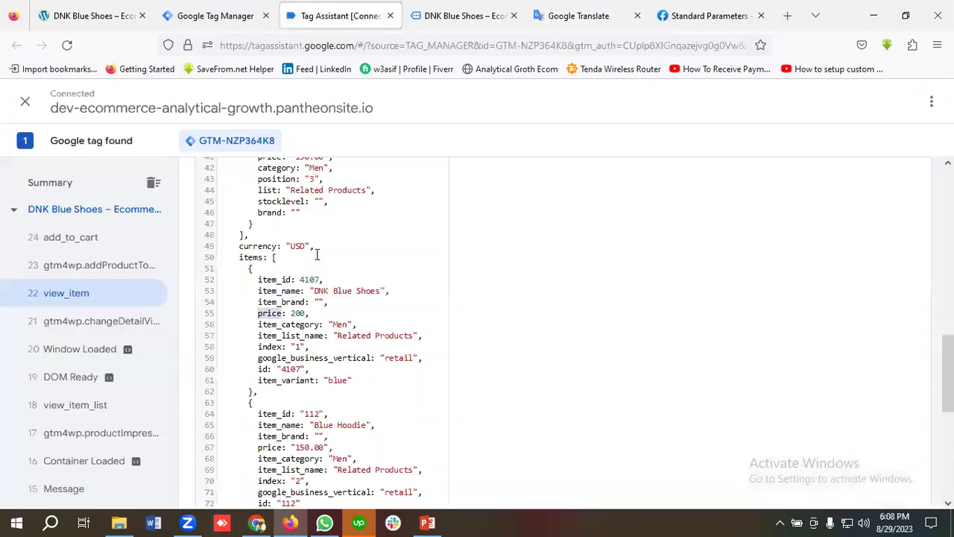
{"action": "scroll", "coordinate": [319, 257], "scroll_direction": "up", "scroll_amount": 10}
{"action": "scroll", "coordinate": [328, 276], "scroll_direction": "up", "scroll_amount": 2}
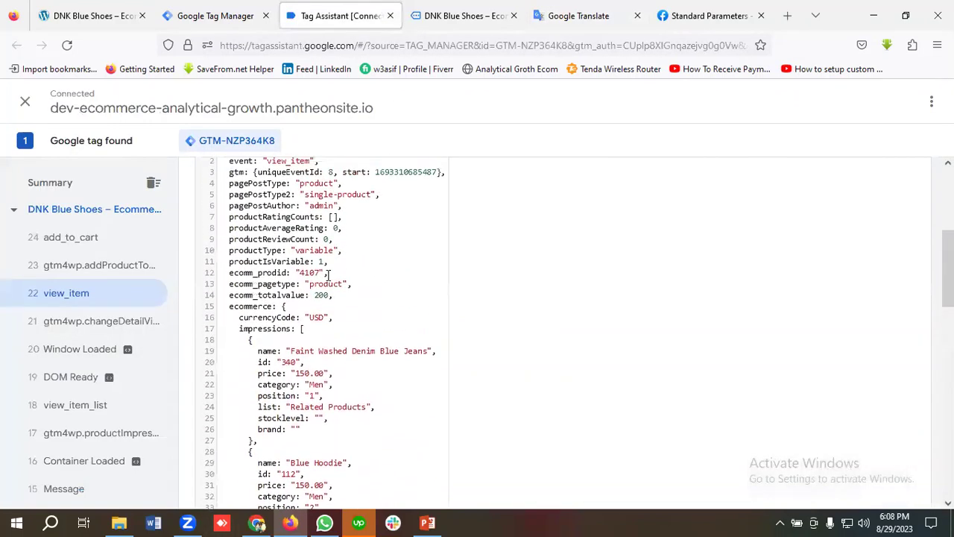
{"action": "scroll", "coordinate": [322, 317], "scroll_direction": "down", "scroll_amount": 5}
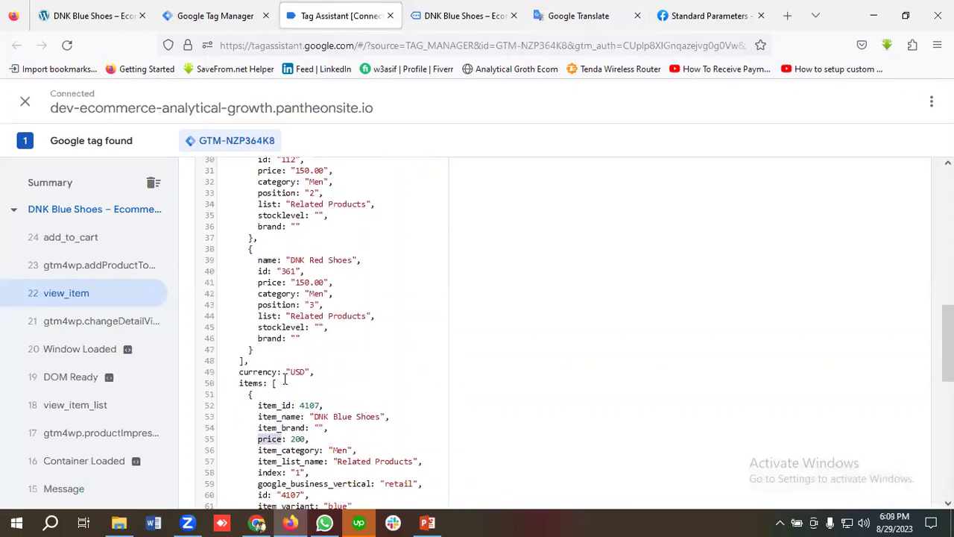
{"action": "scroll", "coordinate": [298, 358], "scroll_direction": "up", "scroll_amount": 5}
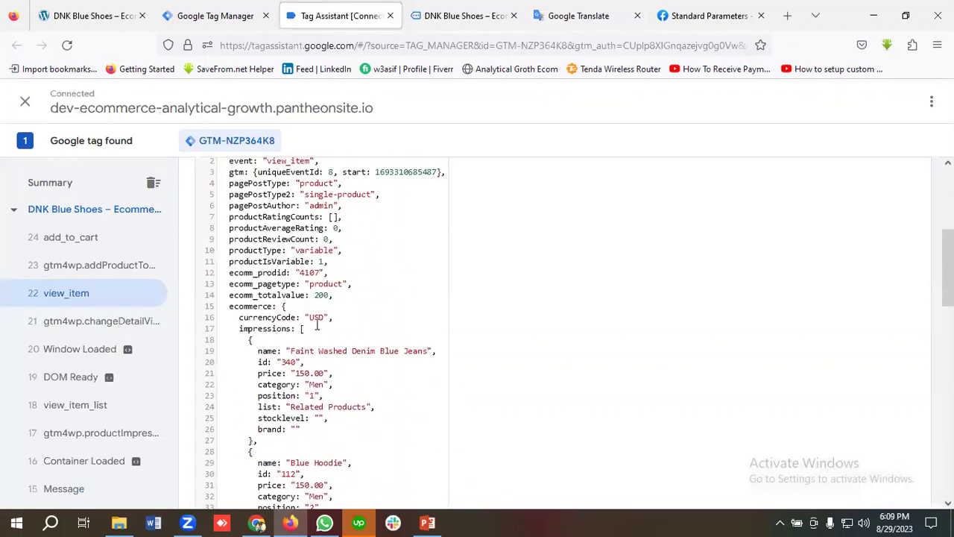
{"action": "scroll", "coordinate": [317, 326], "scroll_direction": "down", "scroll_amount": 5}
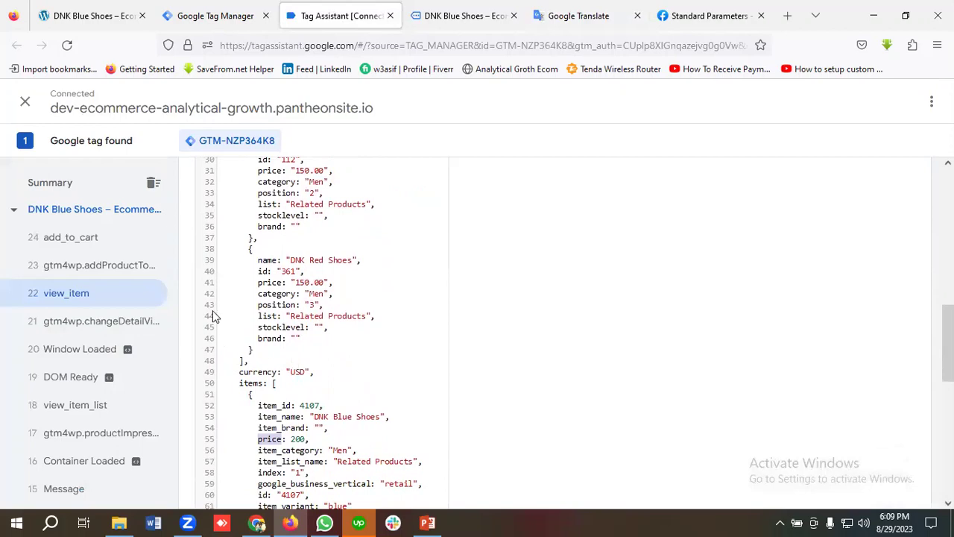
{"action": "scroll", "coordinate": [213, 317], "scroll_direction": "up", "scroll_amount": 2}
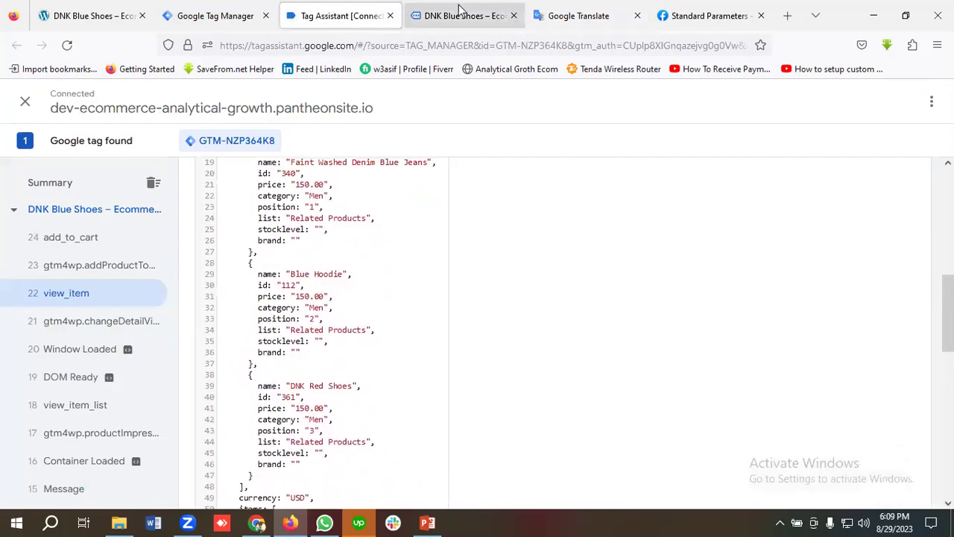
Copy 'ecommerce' from the Value line and paste it after Currency: with a dot
{"action": "left_click", "coordinate": [582, 12]}
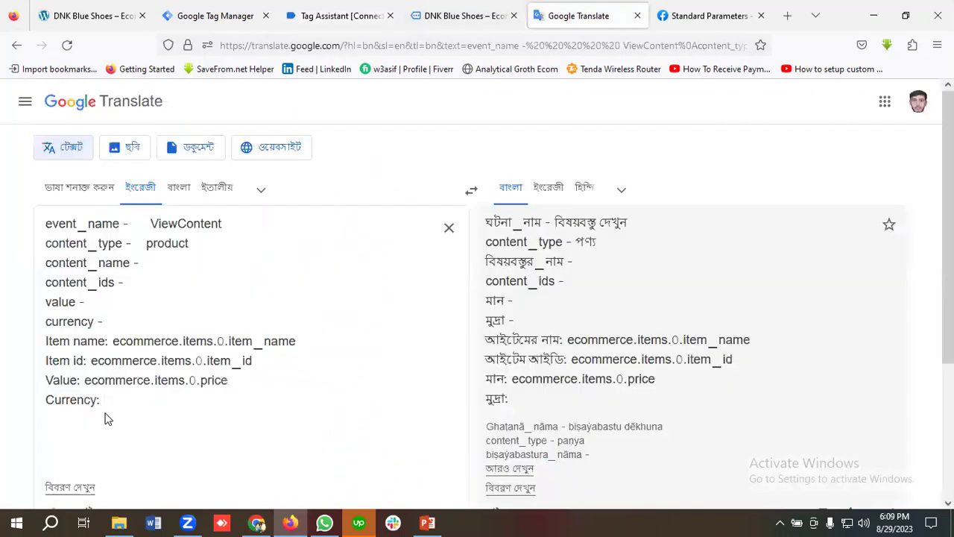
{"action": "double_click", "coordinate": [109, 382]}
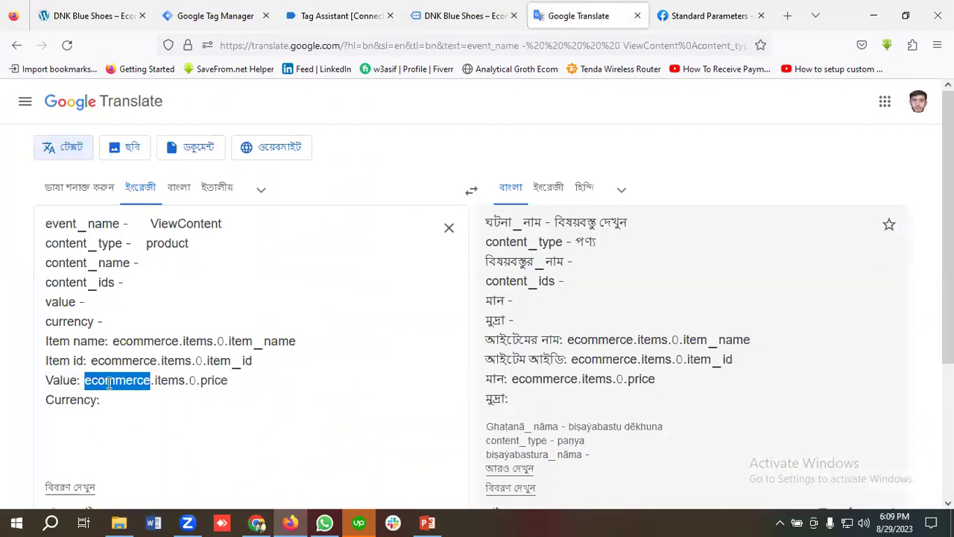
{"action": "key", "text": "ctrl+c"}
{"action": "left_click", "coordinate": [119, 396]}
{"action": "key", "text": "ctrl+v"}
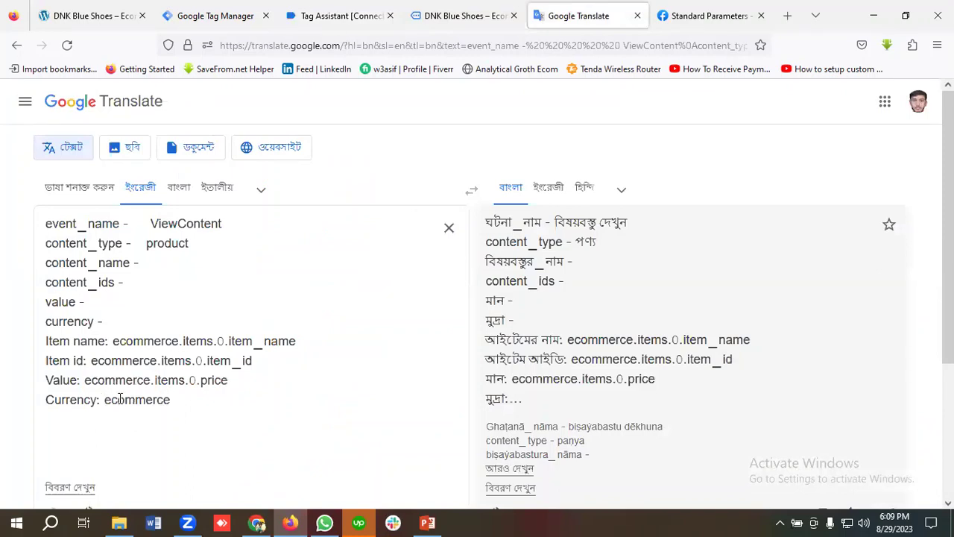
{"action": "type", "text": ".pric"}
{"action": "key", "text": "BackSpace"}
Copy the currency key from line 49 to complete Currency: ecommerce.currency in the notes
{"action": "left_click", "coordinate": [364, 10]}
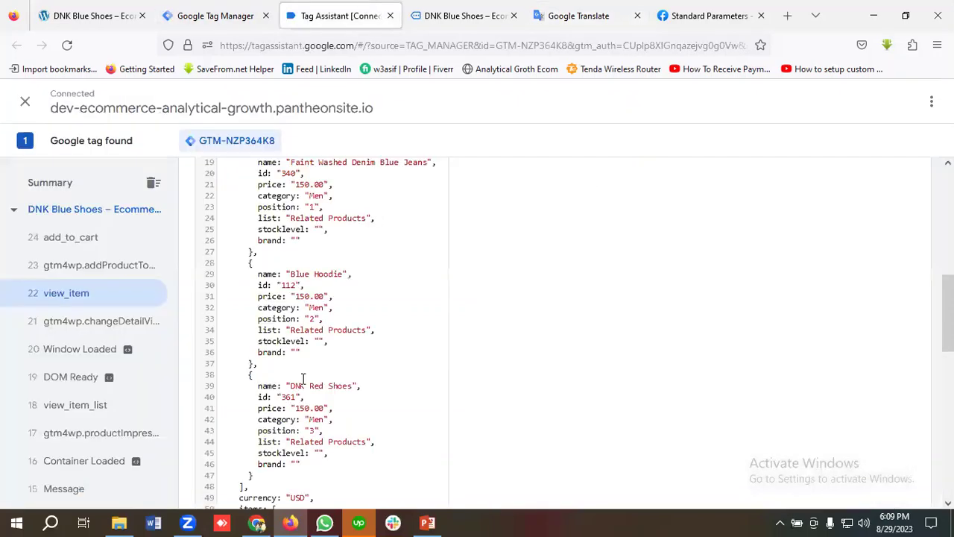
{"action": "scroll", "coordinate": [304, 376], "scroll_direction": "up", "scroll_amount": 2}
{"action": "scroll", "coordinate": [304, 365], "scroll_direction": "down", "scroll_amount": 5}
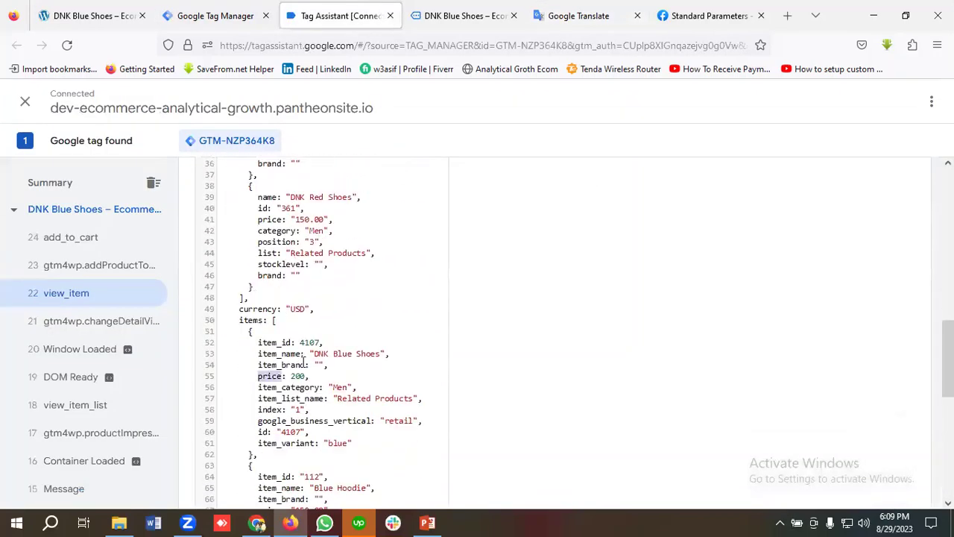
{"action": "scroll", "coordinate": [304, 365], "scroll_direction": "up", "scroll_amount": 4}
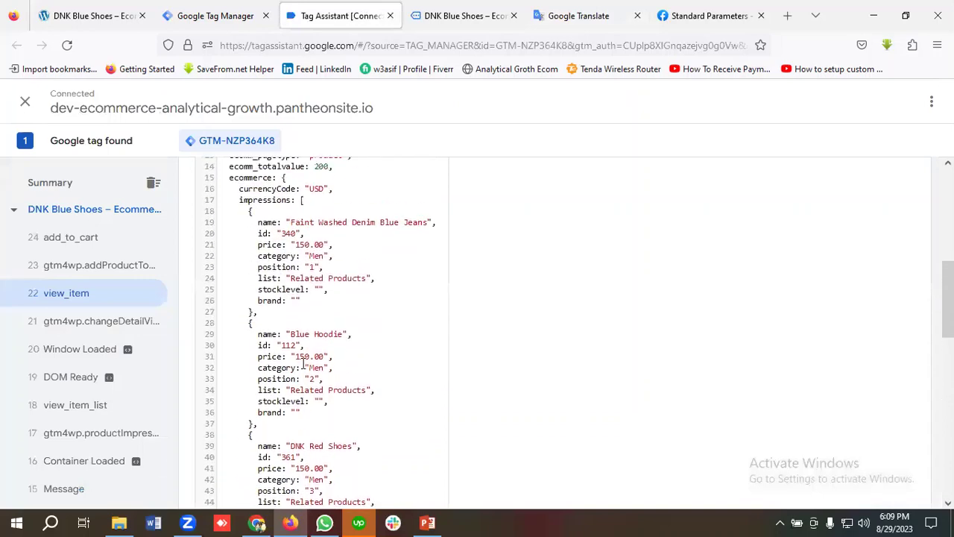
{"action": "scroll", "coordinate": [303, 365], "scroll_direction": "up", "scroll_amount": 3}
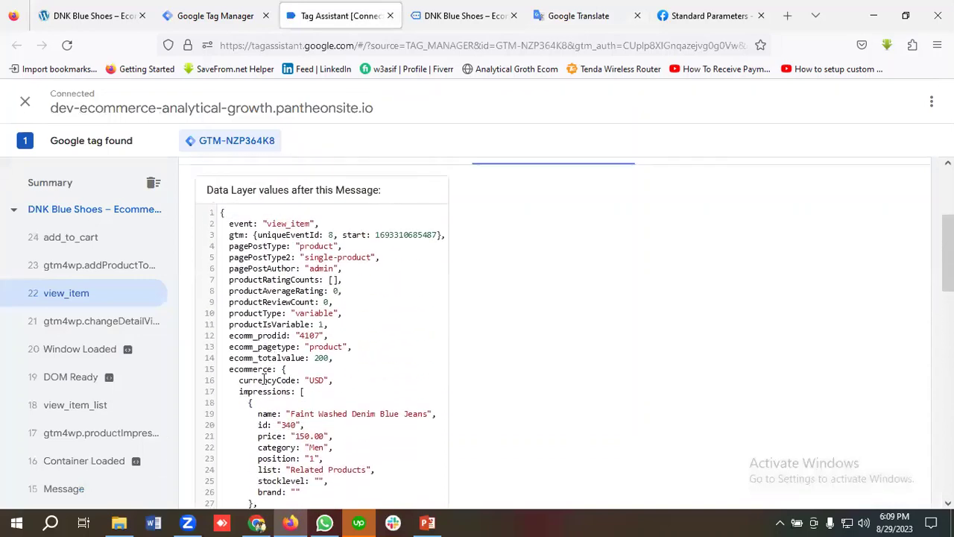
{"action": "scroll", "coordinate": [274, 380], "scroll_direction": "down", "scroll_amount": 6}
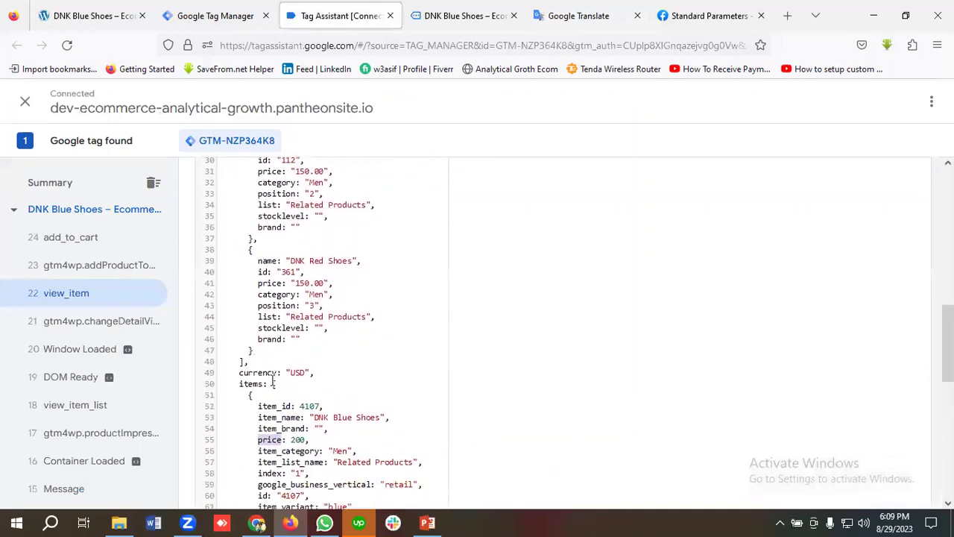
{"action": "double_click", "coordinate": [257, 371]}
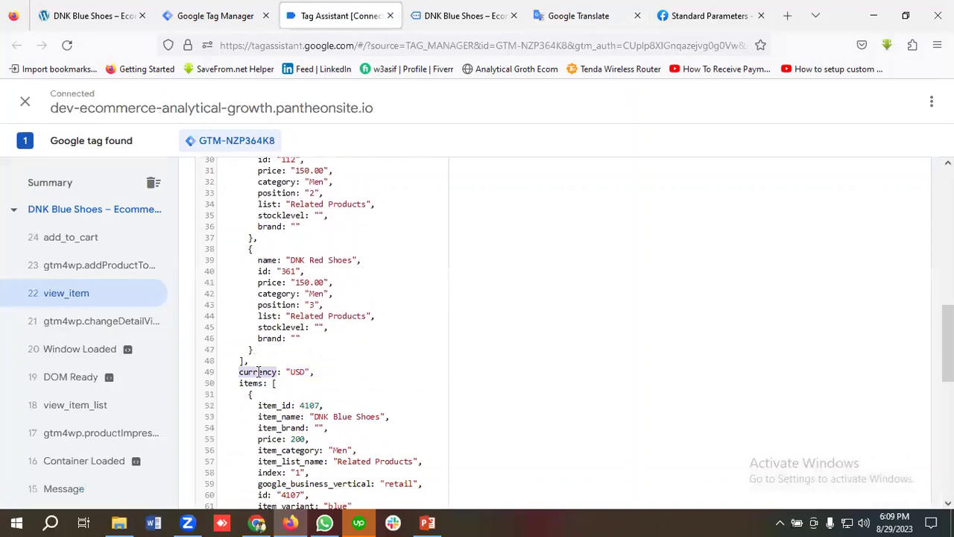
{"action": "right_click", "coordinate": [257, 371]}
{"action": "left_click", "coordinate": [290, 219]}
{"action": "left_click", "coordinate": [536, 14]}
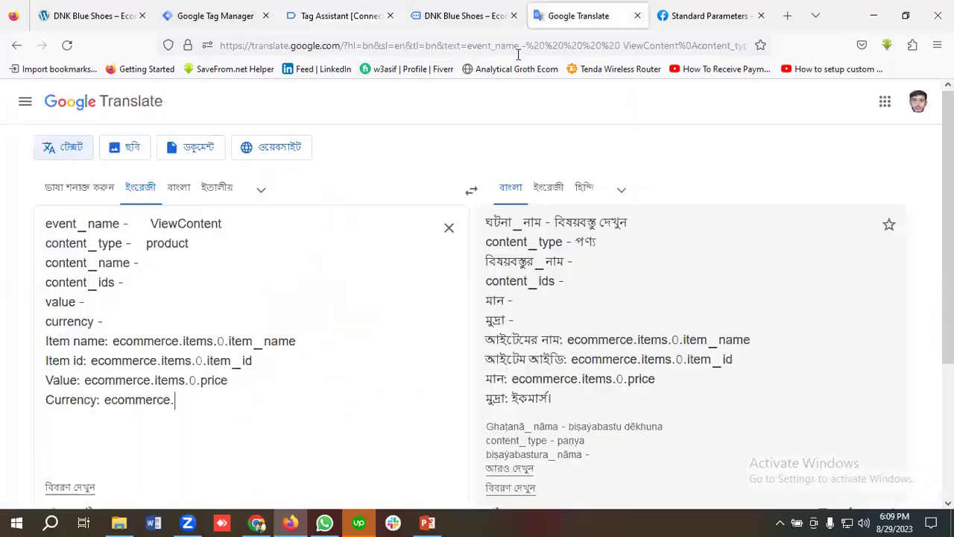
{"action": "left_click", "coordinate": [208, 409]}
{"action": "key", "text": "ctrl+v"}
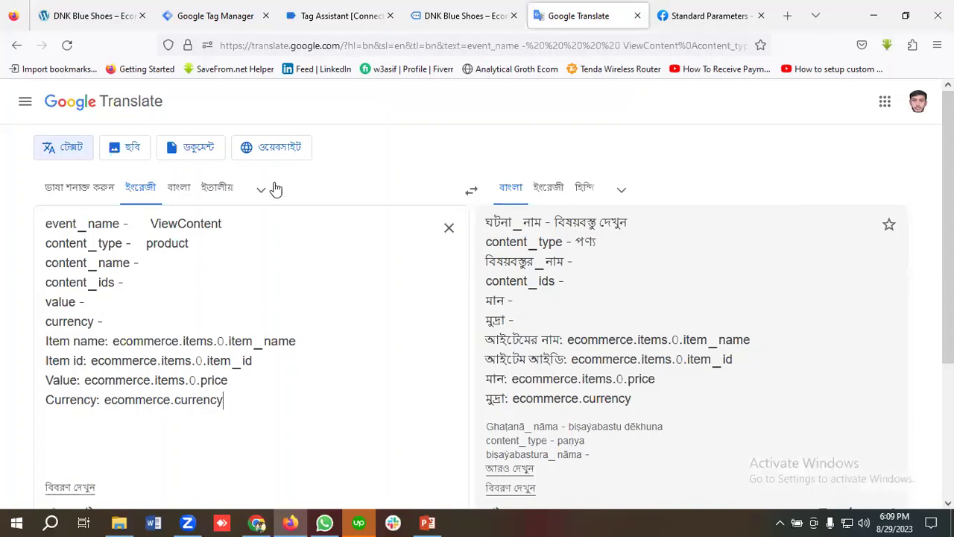
{"action": "left_click", "coordinate": [245, 15]}
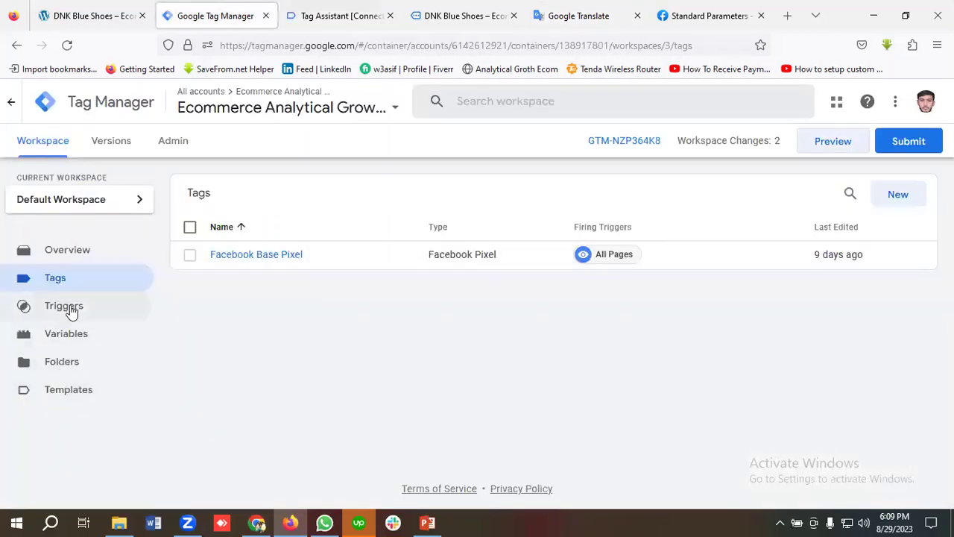
Create a new user-defined variable named 'Item Name | DLV' of type Data Layer Variable
{"action": "left_click", "coordinate": [80, 344]}
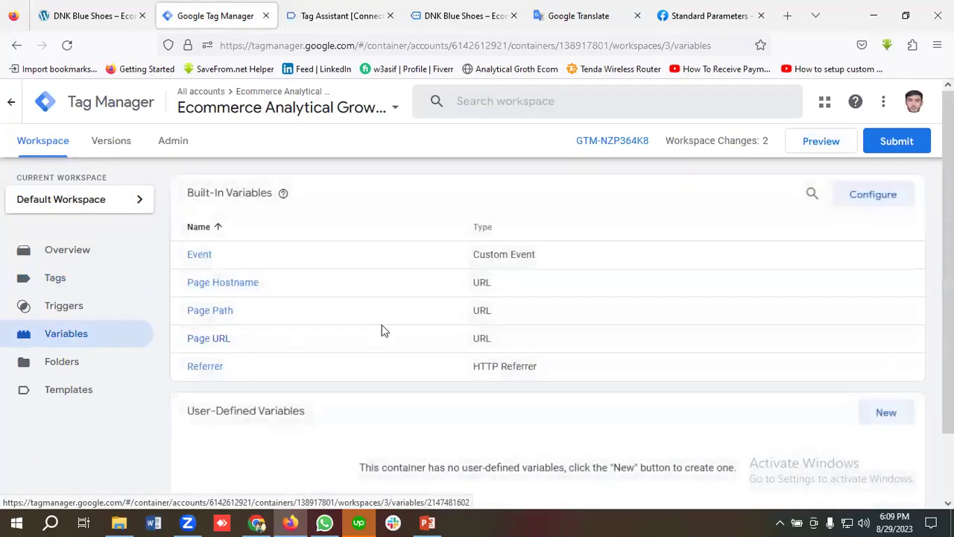
{"action": "scroll", "coordinate": [384, 330], "scroll_direction": "down", "scroll_amount": 2}
{"action": "scroll", "coordinate": [313, 384], "scroll_direction": "up", "scroll_amount": 2}
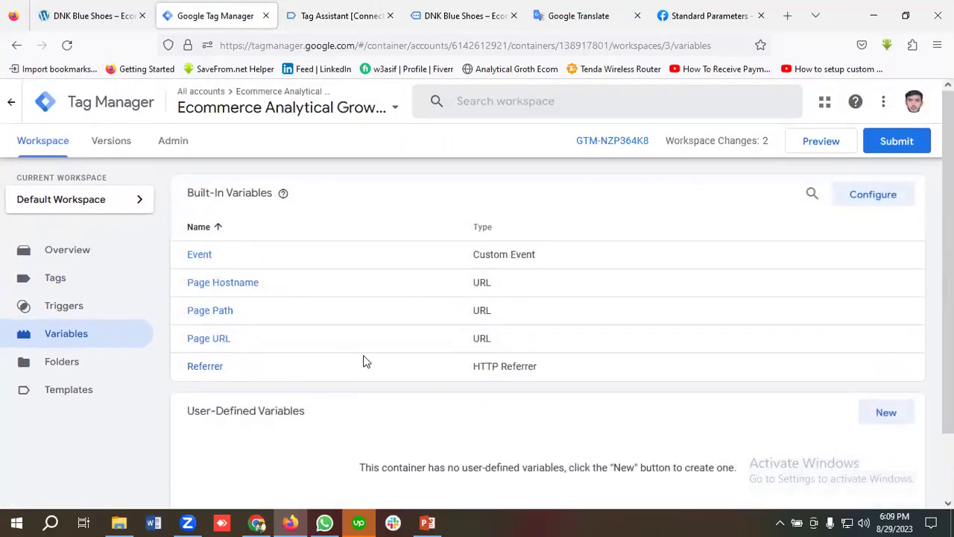
{"action": "scroll", "coordinate": [374, 361], "scroll_direction": "down", "scroll_amount": 2}
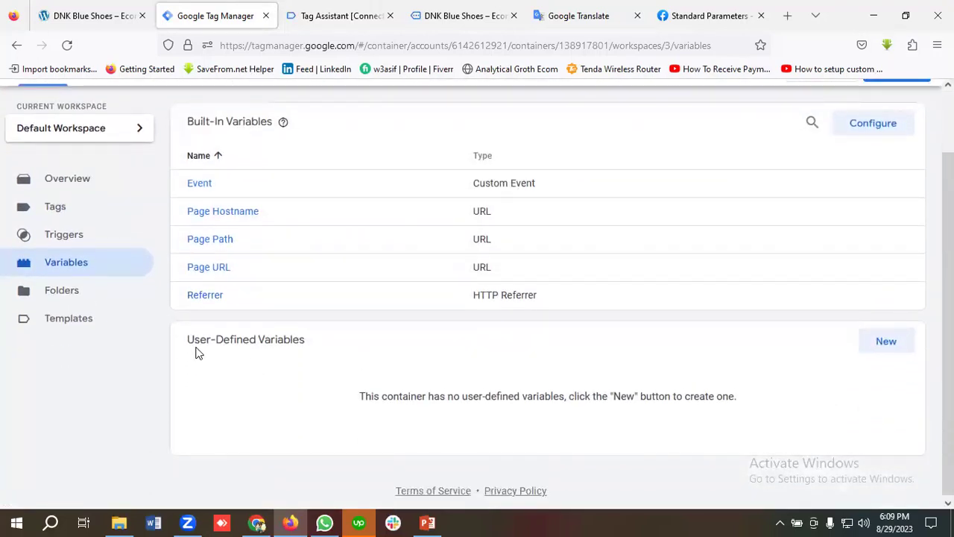
{"action": "left_click", "coordinate": [882, 342]}
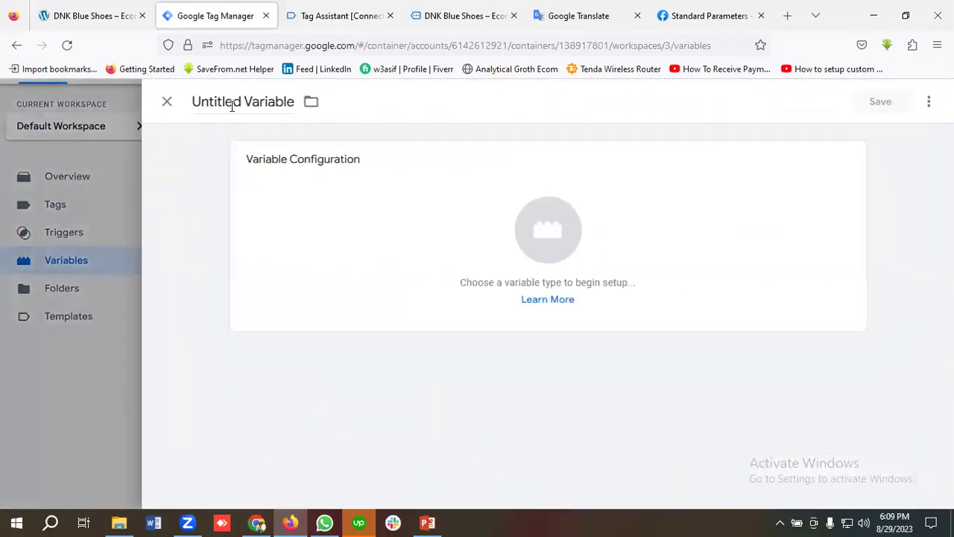
{"action": "left_click", "coordinate": [232, 103]}
{"action": "key", "text": "BackSpace"}
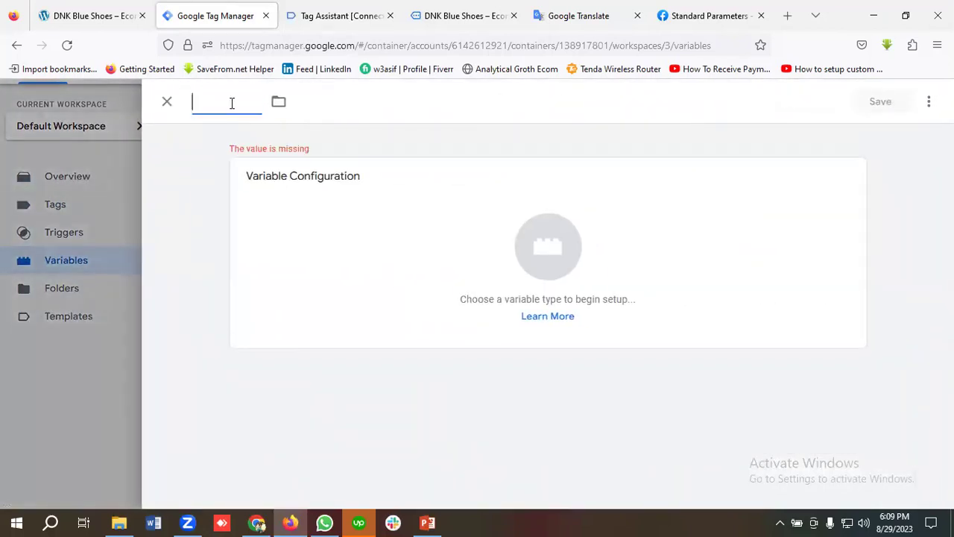
{"action": "type", "text": "Item "}
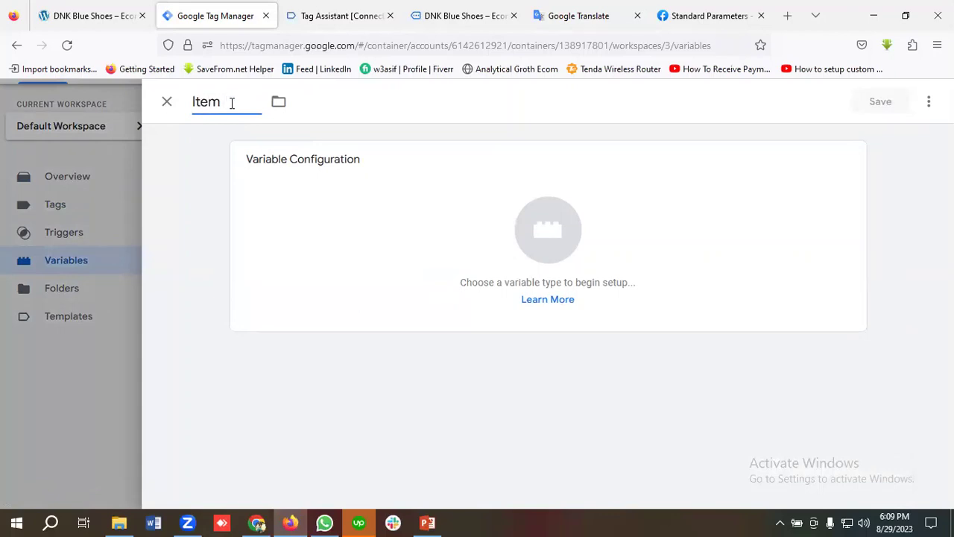
{"action": "type", "text": "Name | DLV"}
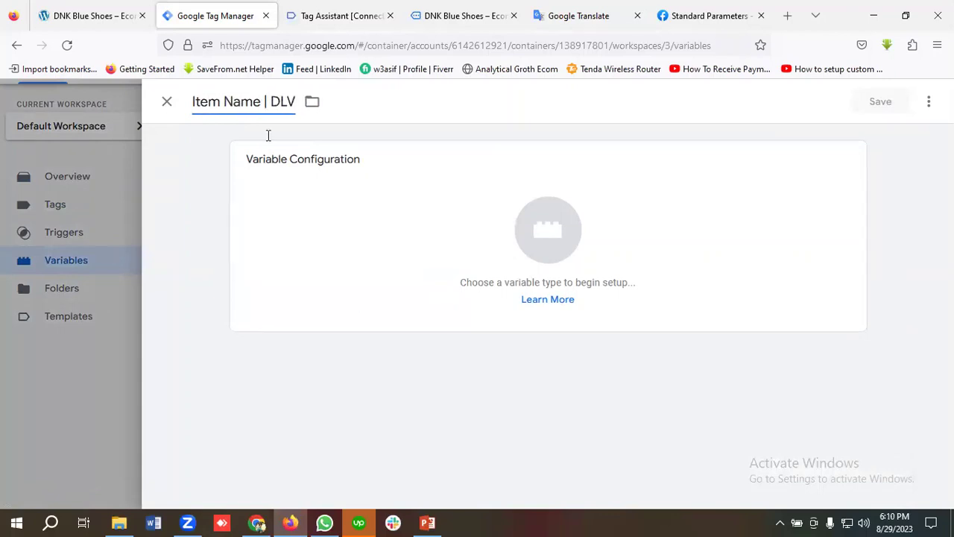
{"action": "left_click", "coordinate": [537, 258]}
{"action": "scroll", "coordinate": [602, 321], "scroll_direction": "down", "scroll_amount": 2}
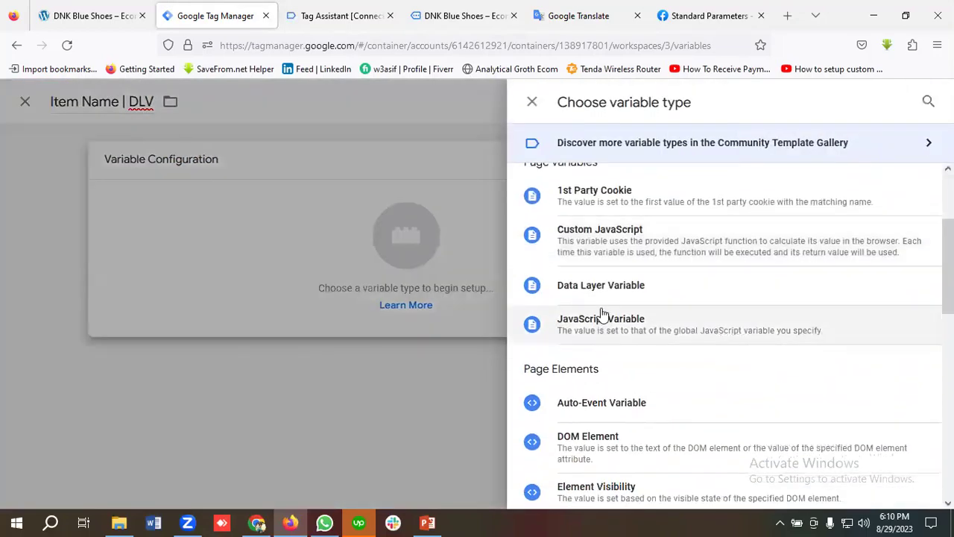
{"action": "left_click", "coordinate": [656, 289]}
Set the Data Layer Variable Name to ecommerce.items.0.item_name, replacing 'currenc', and save
{"action": "left_click", "coordinate": [292, 301]}
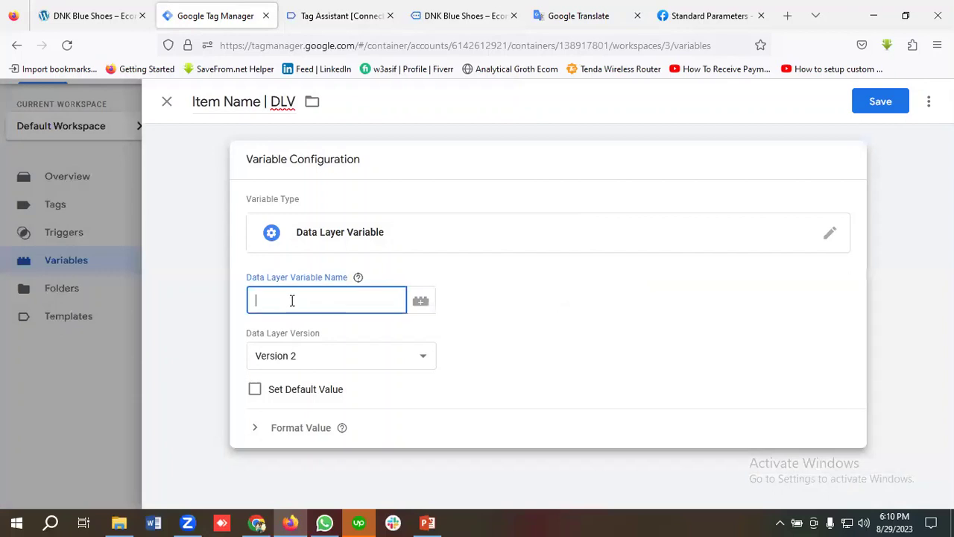
{"action": "left_click", "coordinate": [604, 19]}
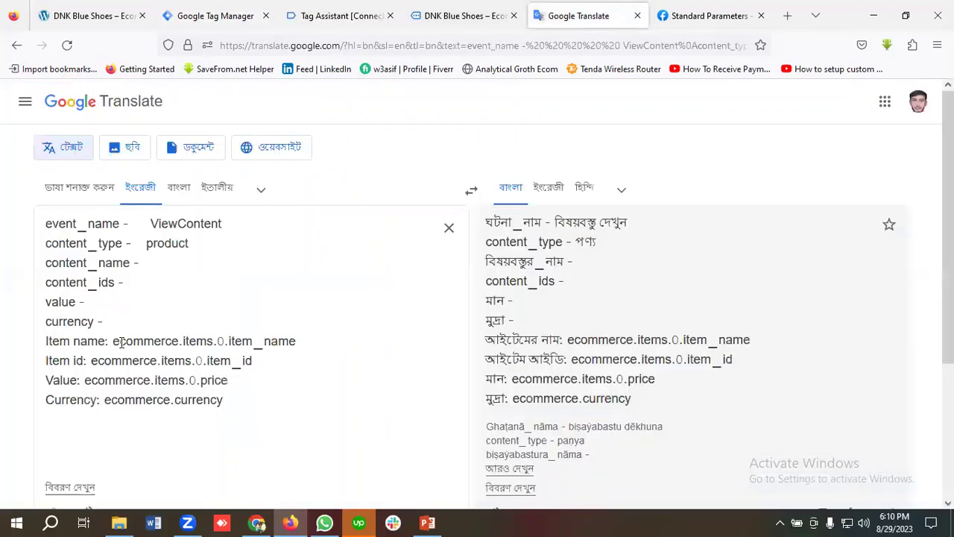
{"action": "left_click_drag", "start_coordinate": [113, 341], "coordinate": [298, 342]}
{"action": "key", "text": "ctrl+c"}
{"action": "left_click", "coordinate": [236, 22]}
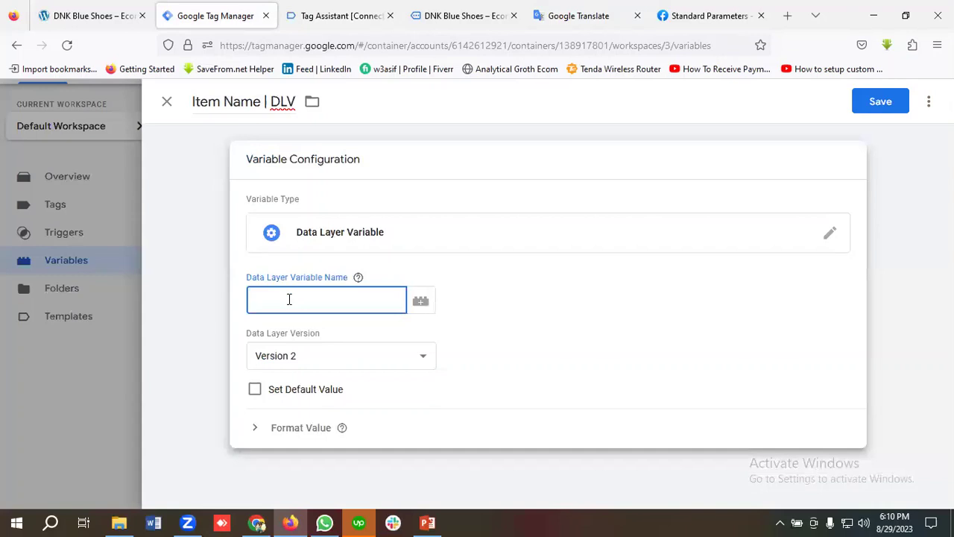
{"action": "type", "text": "currency"}
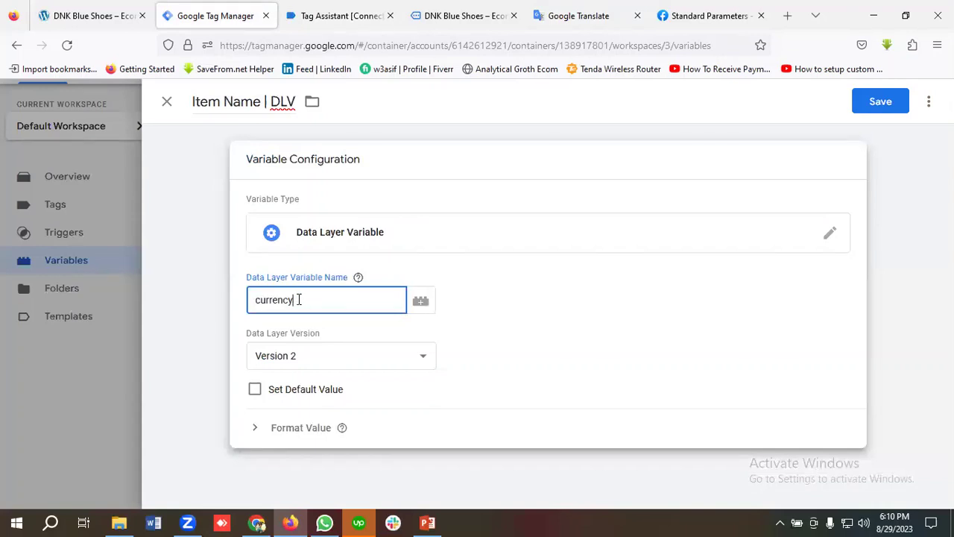
{"action": "left_click", "coordinate": [552, 15]}
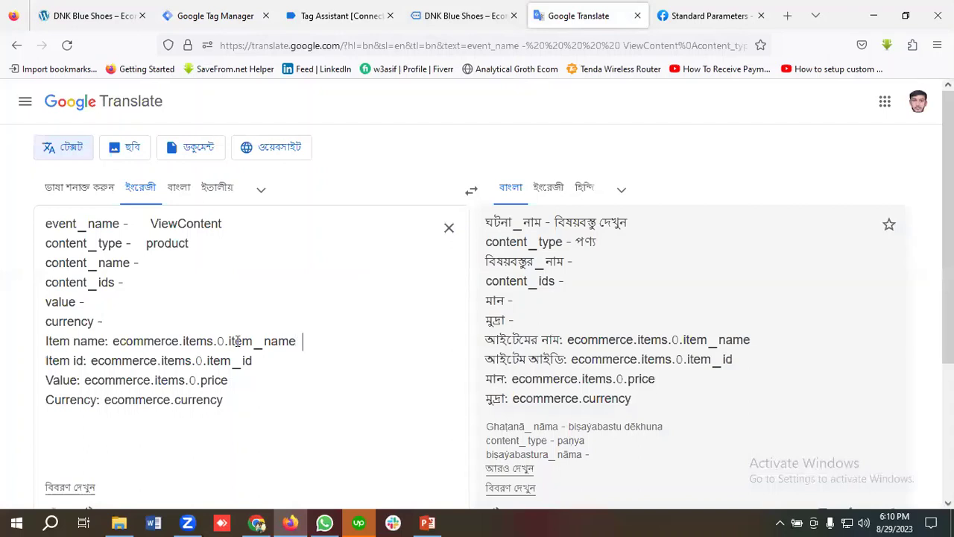
{"action": "left_click_drag", "start_coordinate": [216, 341], "coordinate": [298, 340]}
{"action": "left_click", "coordinate": [121, 337]}
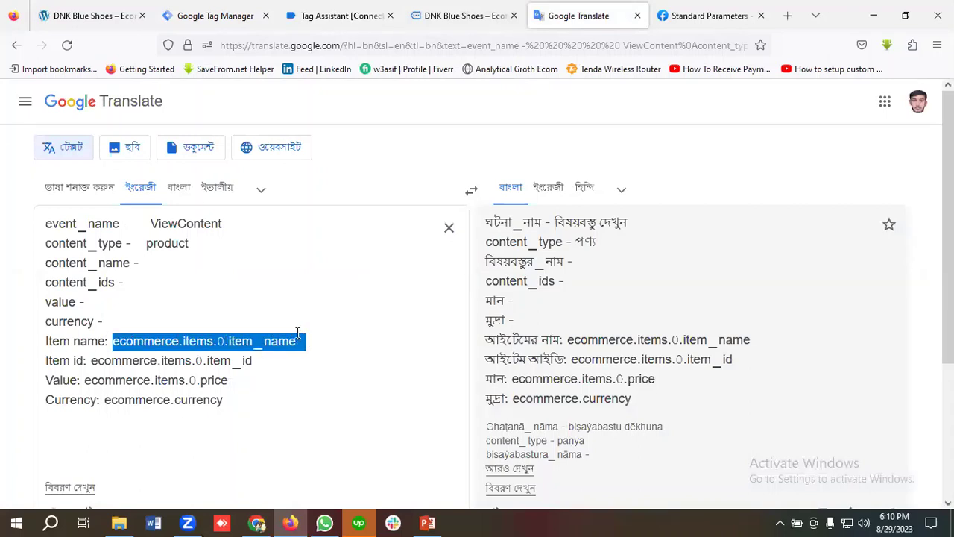
{"action": "right_click", "coordinate": [284, 341]}
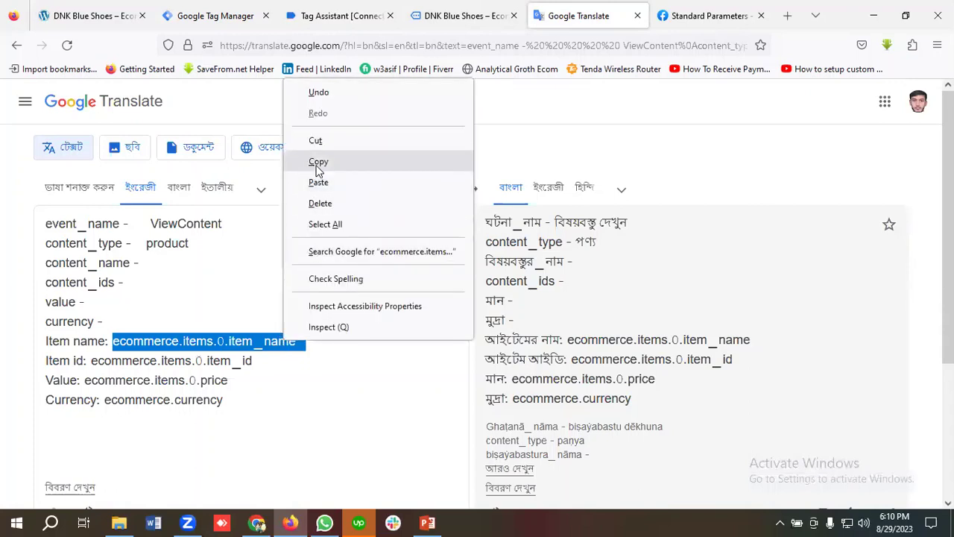
{"action": "left_click", "coordinate": [319, 162]}
{"action": "left_click", "coordinate": [239, 15]}
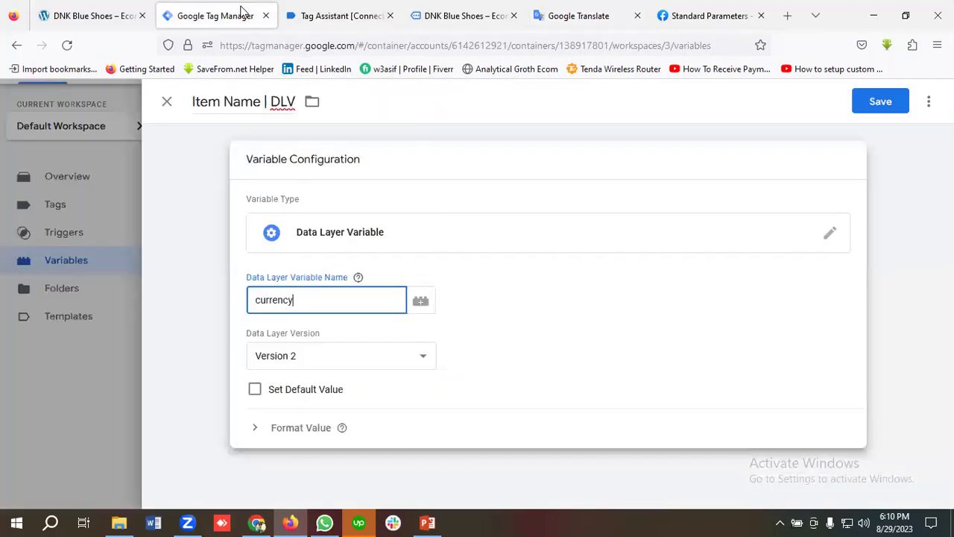
{"action": "double_click", "coordinate": [309, 299]}
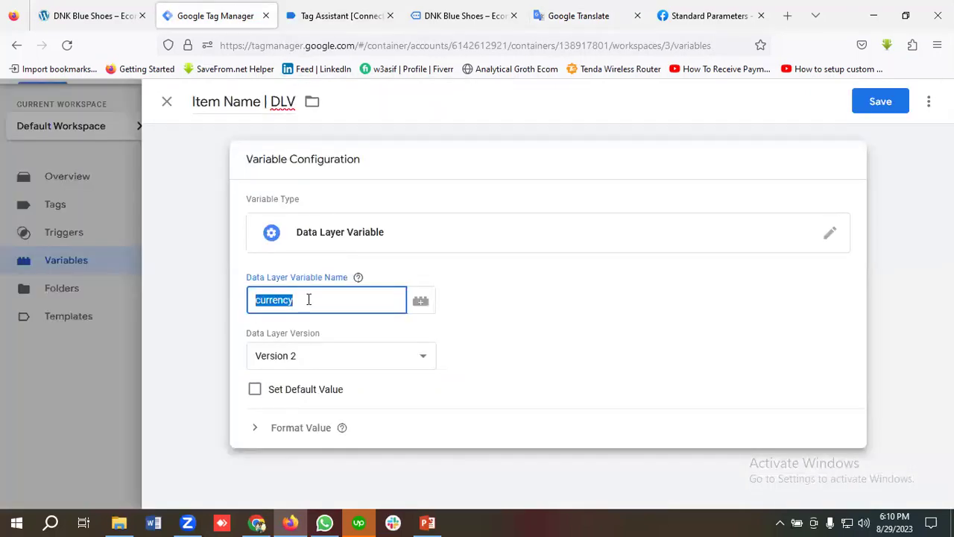
{"action": "key", "text": "ctrl+v"}
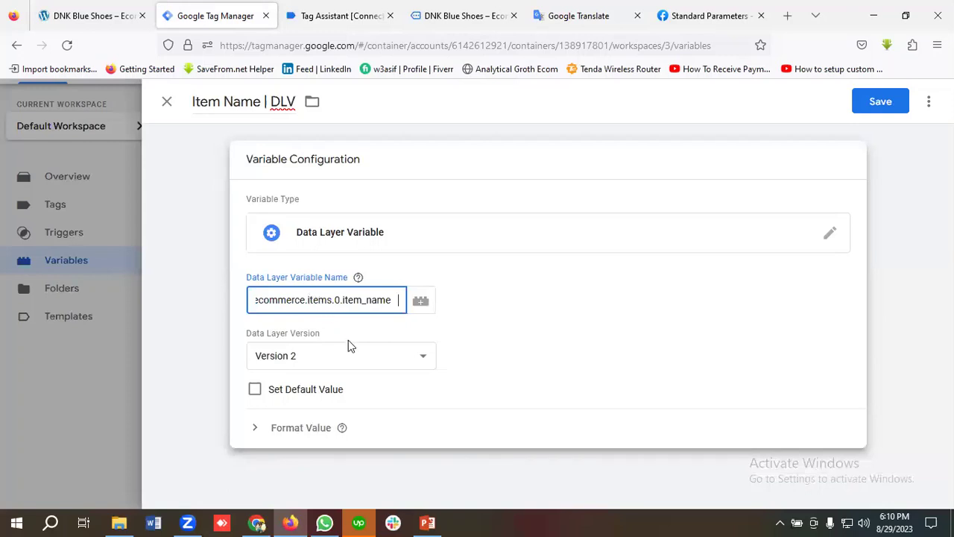
{"action": "key", "text": "BackSpace"}
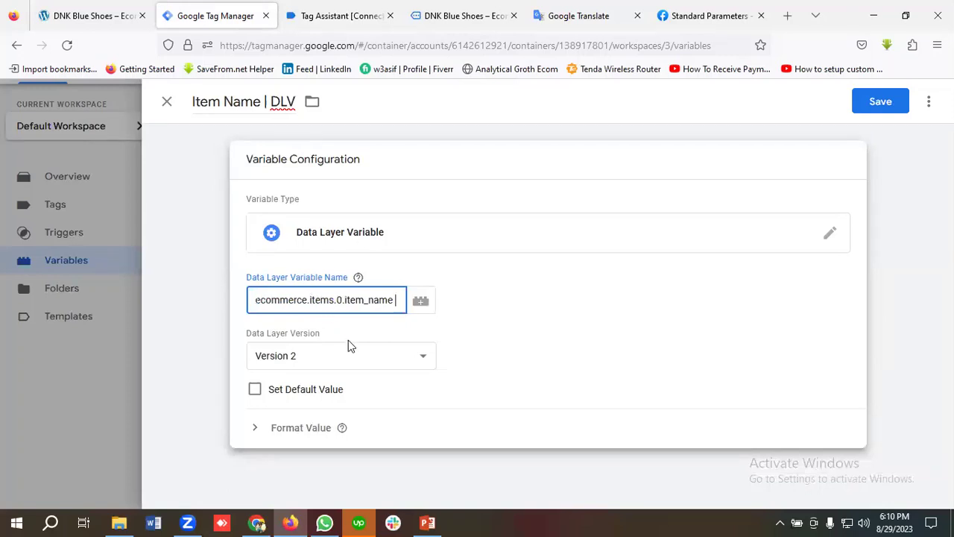
{"action": "left_click", "coordinate": [876, 106]}
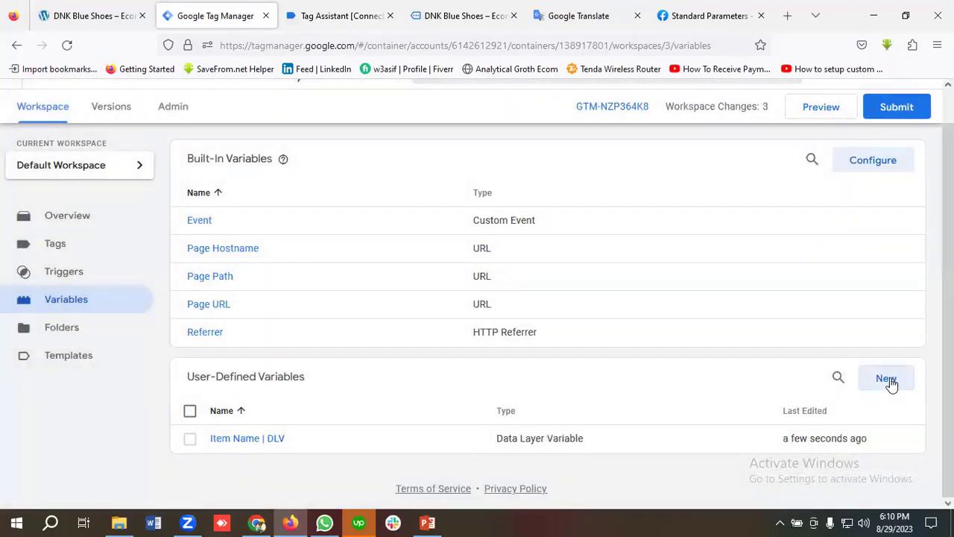
Create a new variable named 'Item Id | DLV' of type Data Layer Variable
{"action": "left_click", "coordinate": [887, 379]}
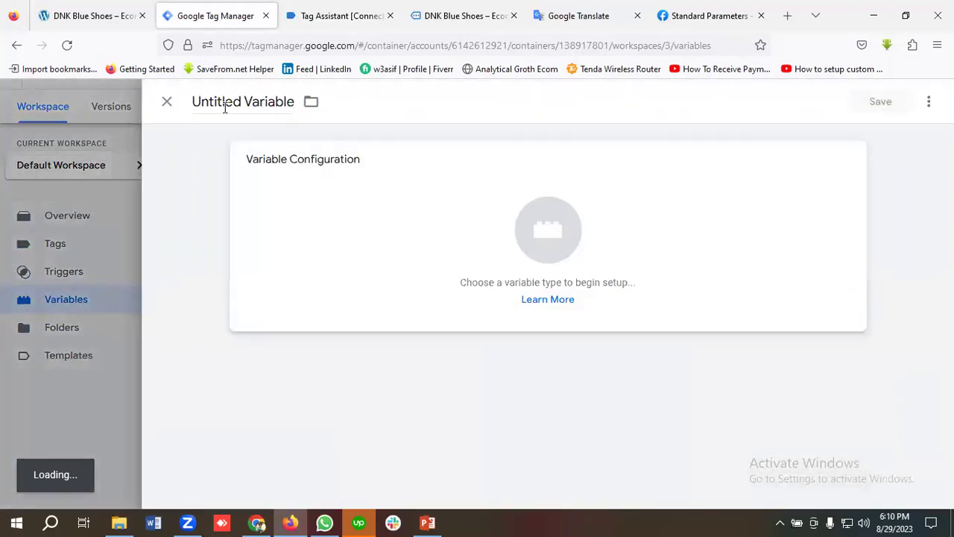
{"action": "left_click", "coordinate": [224, 105]}
{"action": "key", "text": "BackSpace"}
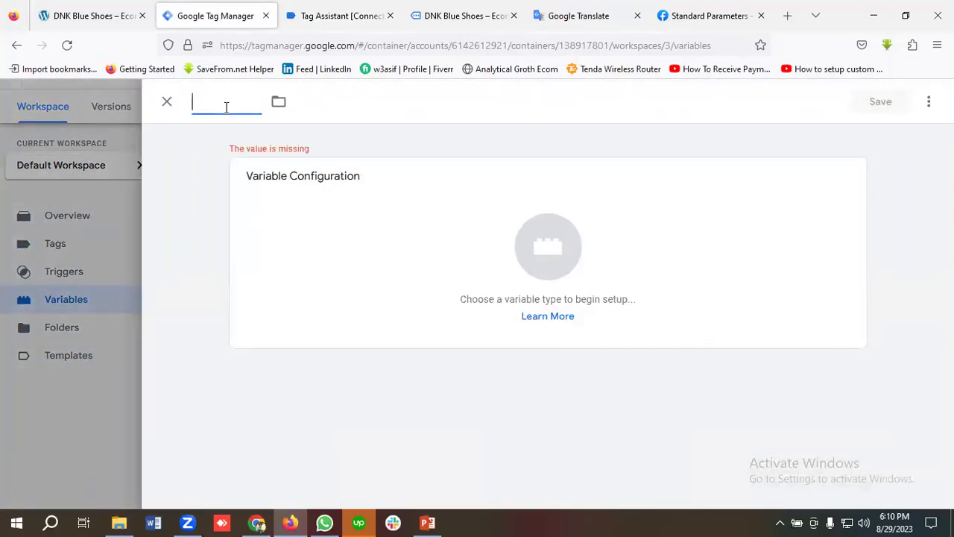
{"action": "type", "text": "Item Id"}
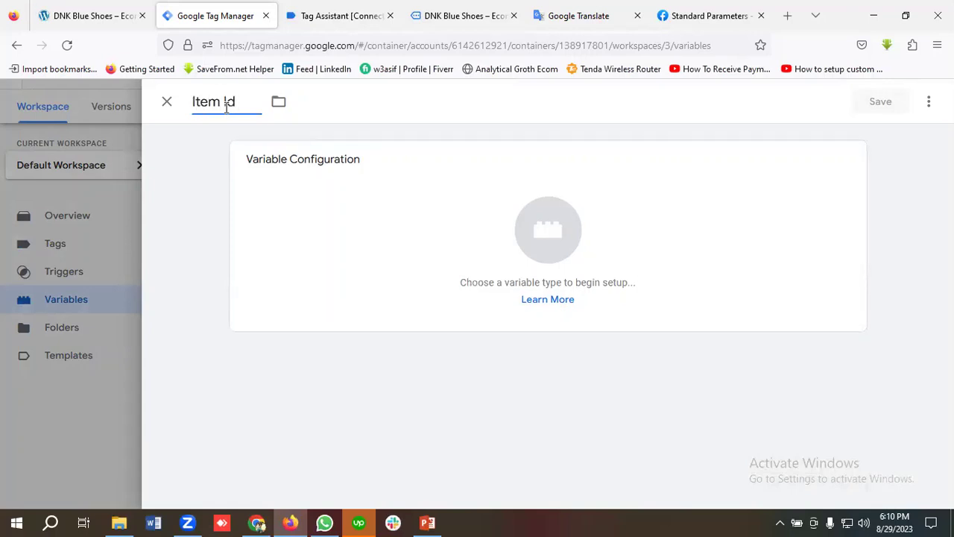
{"action": "type", "text": " | DLV"}
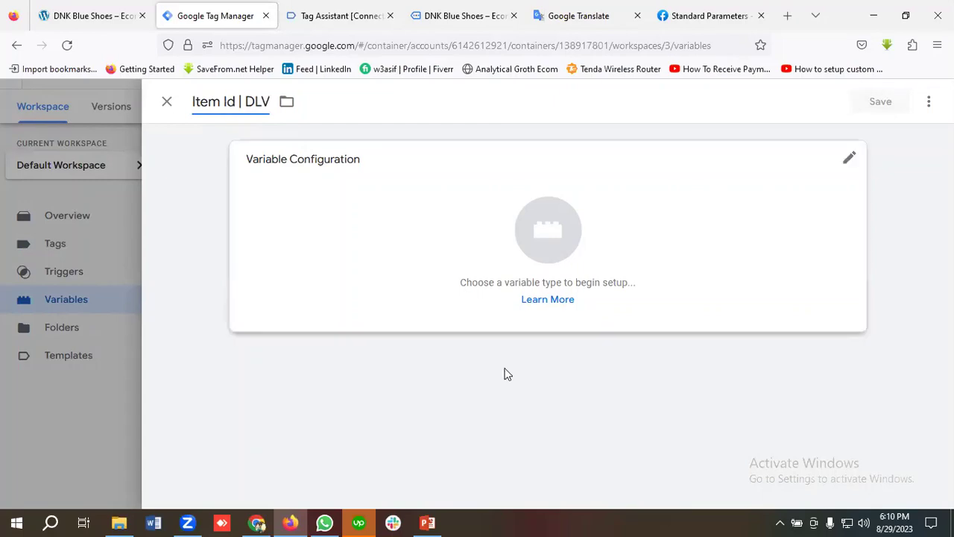
{"action": "left_click", "coordinate": [538, 244]}
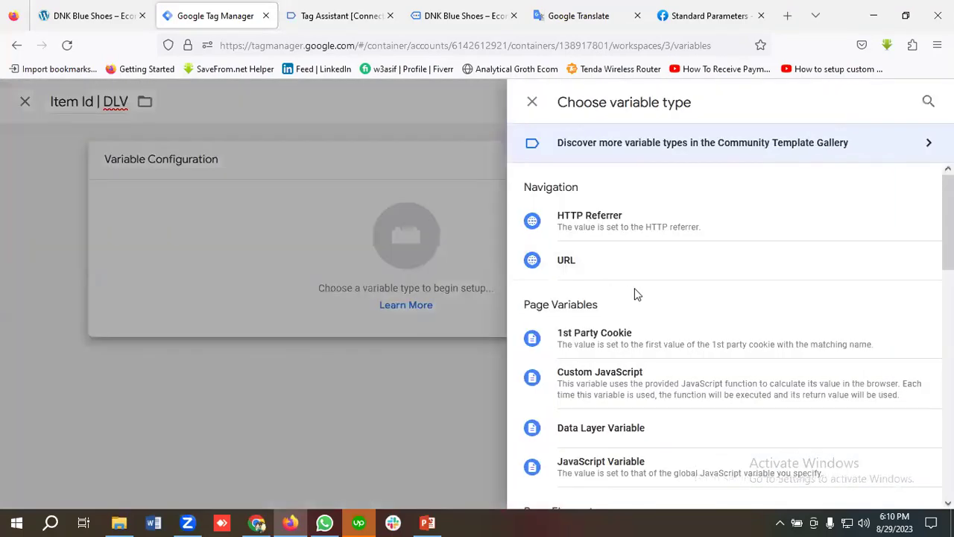
{"action": "scroll", "coordinate": [634, 306], "scroll_direction": "down", "scroll_amount": 2}
{"action": "left_click", "coordinate": [606, 288]}
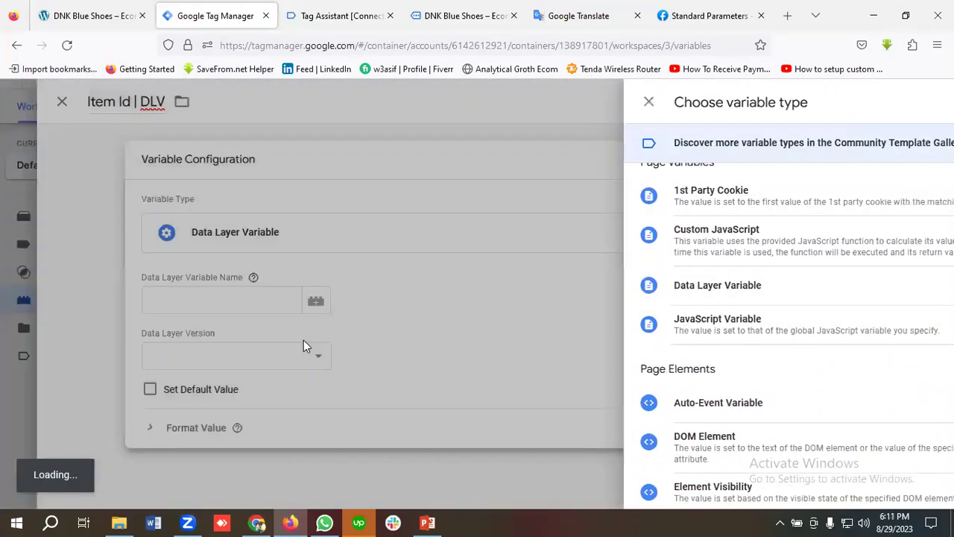
Copy ecommerce.items.0.item_id from the notes into the Data Layer Variable Name and save
{"action": "left_click", "coordinate": [291, 301]}
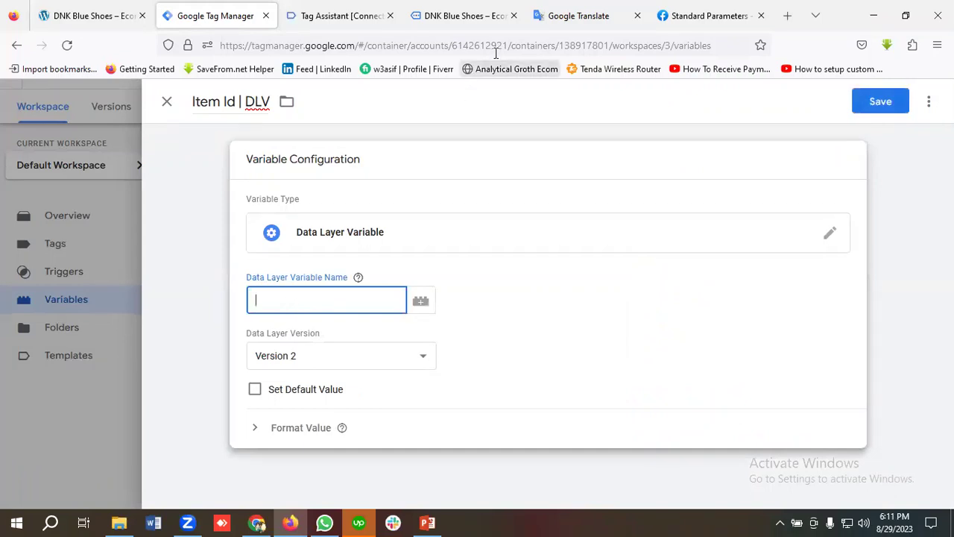
{"action": "left_click", "coordinate": [575, 16]}
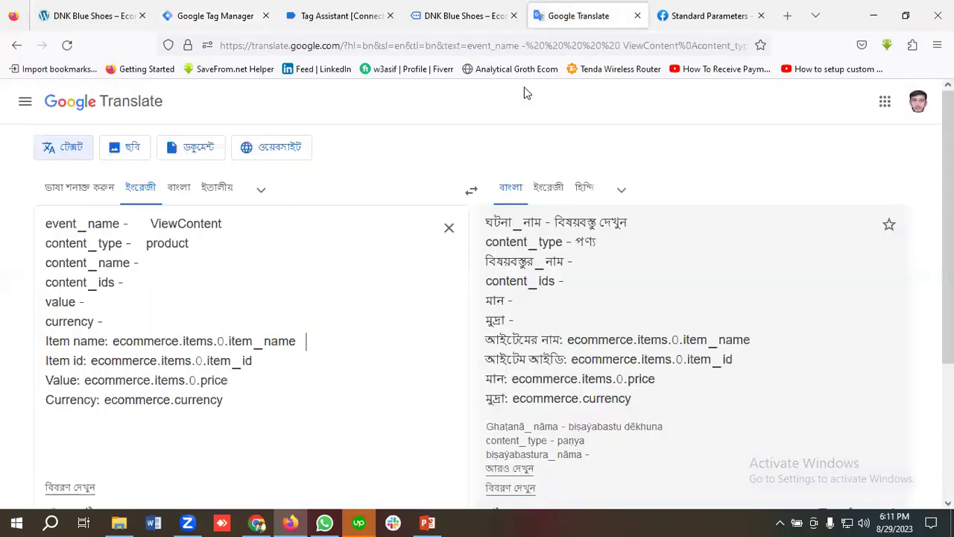
{"action": "double_click", "coordinate": [121, 362]}
{"action": "left_click", "coordinate": [149, 362]}
{"action": "left_click_drag", "start_coordinate": [250, 361], "coordinate": [95, 361]}
{"action": "right_click", "coordinate": [125, 360]}
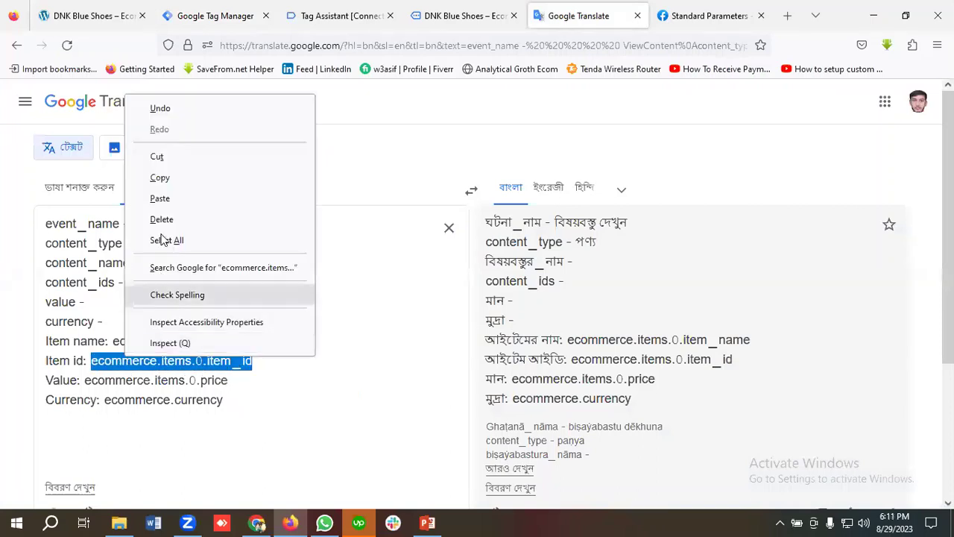
{"action": "left_click", "coordinate": [163, 179]}
{"action": "left_click", "coordinate": [258, 27]}
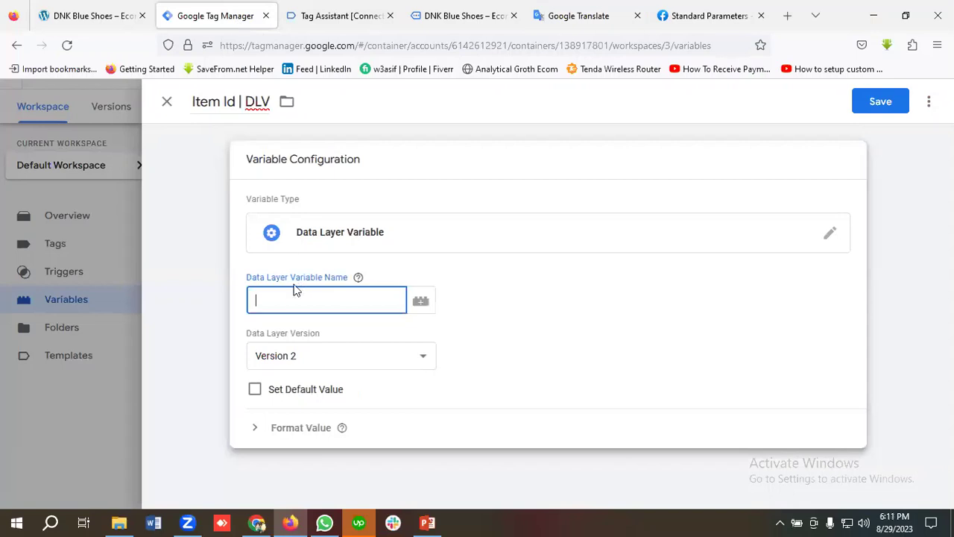
{"action": "key", "text": "ctrl+v"}
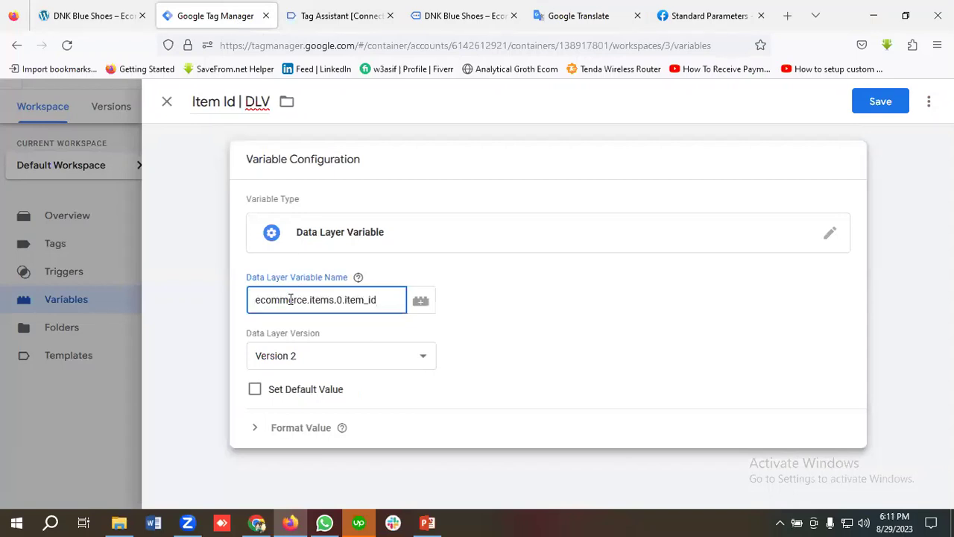
{"action": "left_click", "coordinate": [878, 109]}
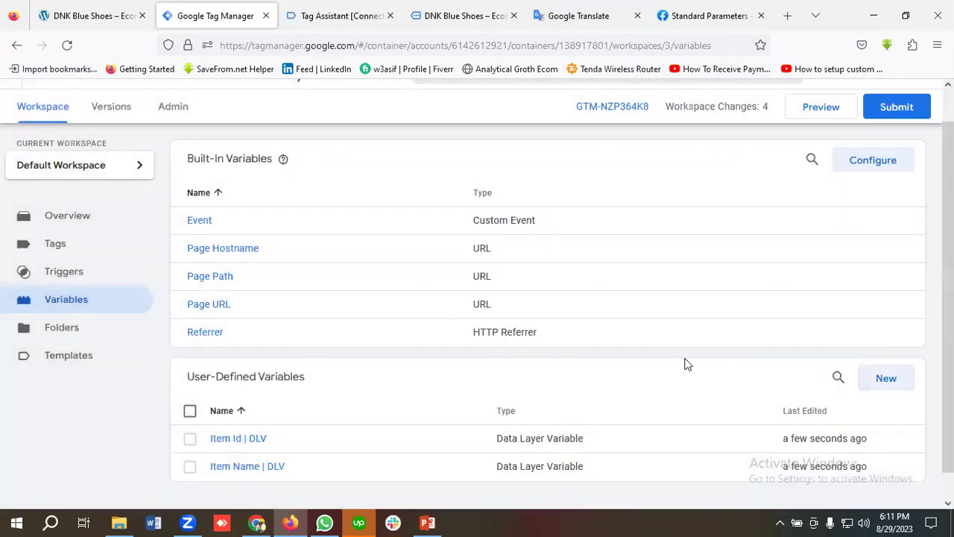
{"action": "scroll", "coordinate": [683, 363], "scroll_direction": "down", "scroll_amount": 1}
Create a new variable named 'Item value' of type Data Layer Variable
{"action": "left_click", "coordinate": [884, 356]}
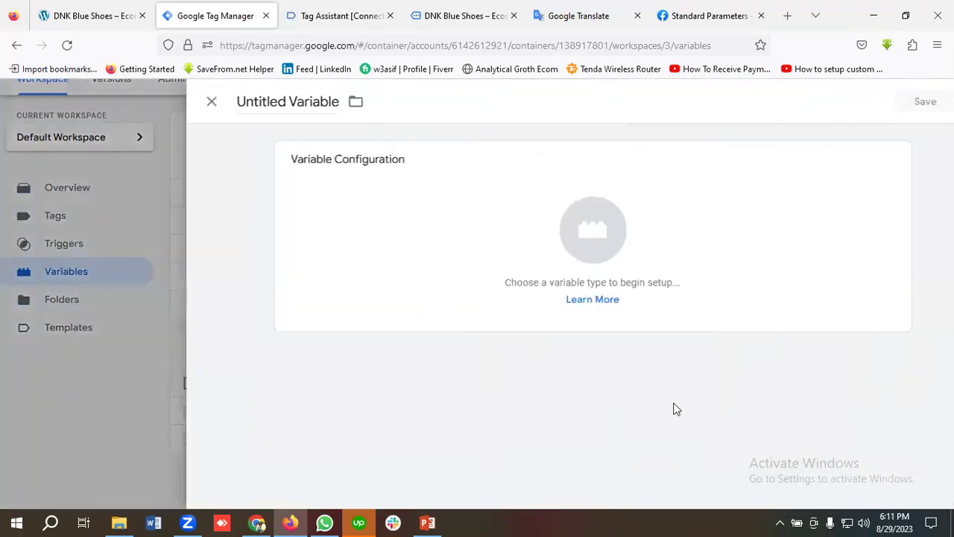
{"action": "left_click", "coordinate": [228, 101]}
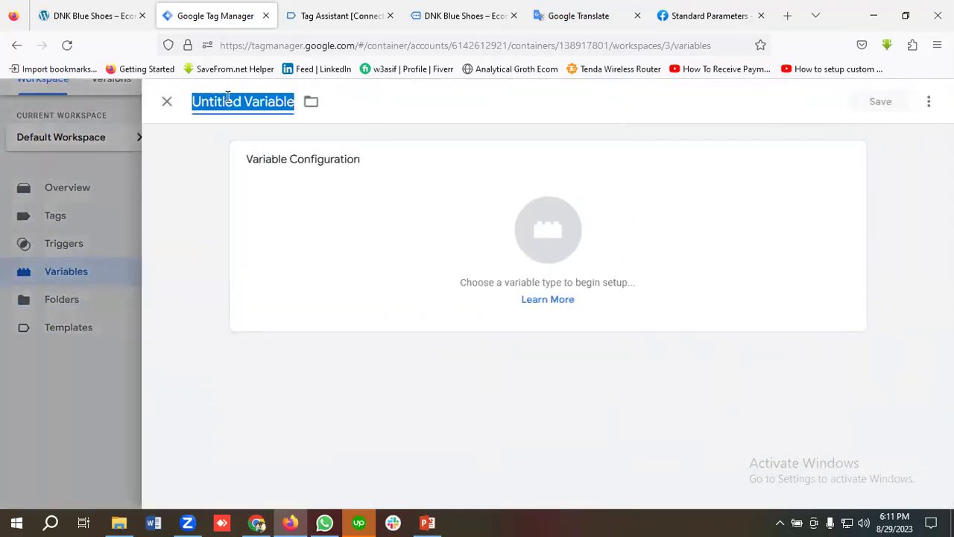
{"action": "key", "text": "BackSpace"}
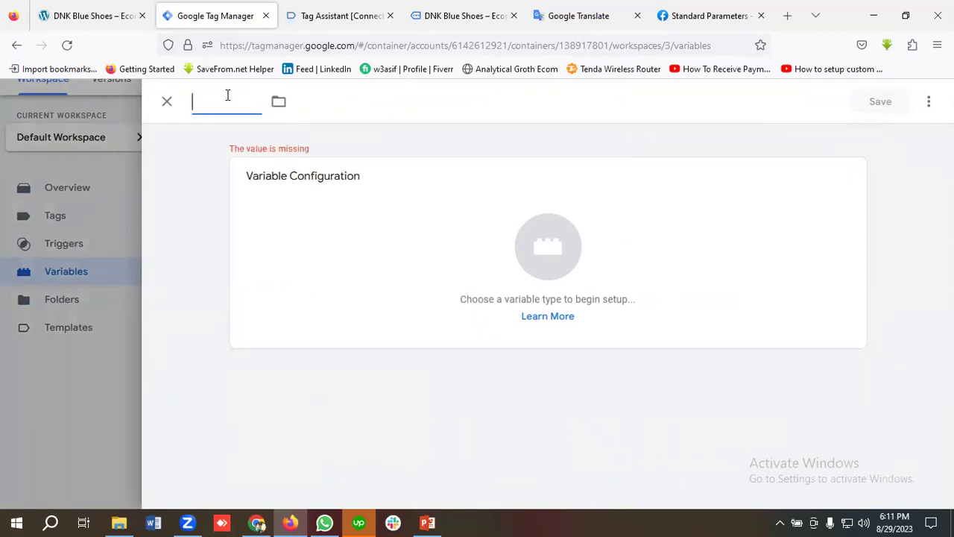
{"action": "type", "text": "I"}
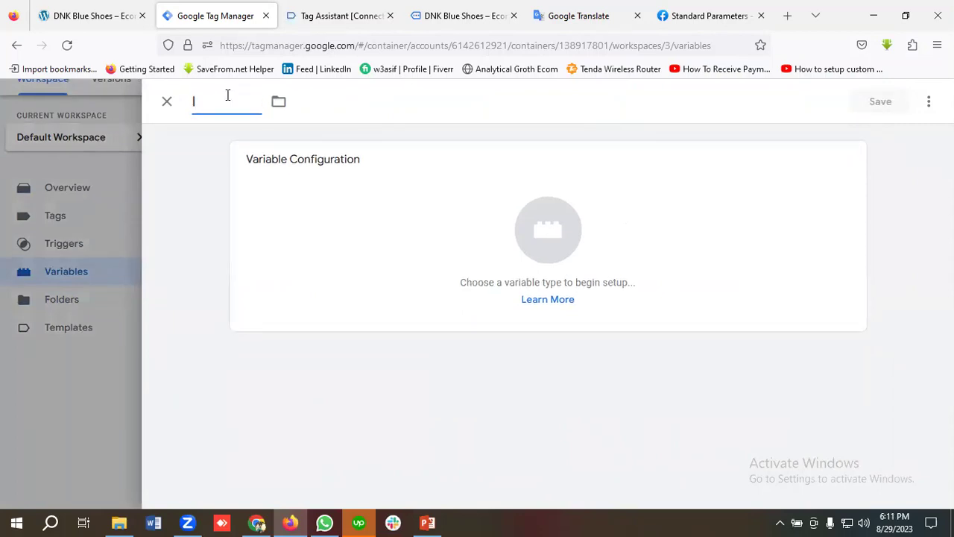
{"action": "type", "text": "tem value"}
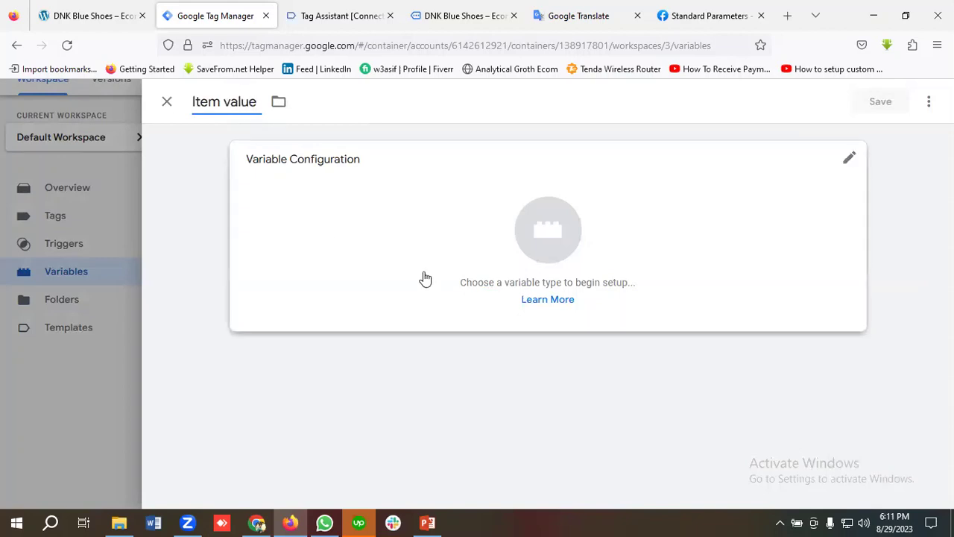
{"action": "left_click", "coordinate": [530, 253]}
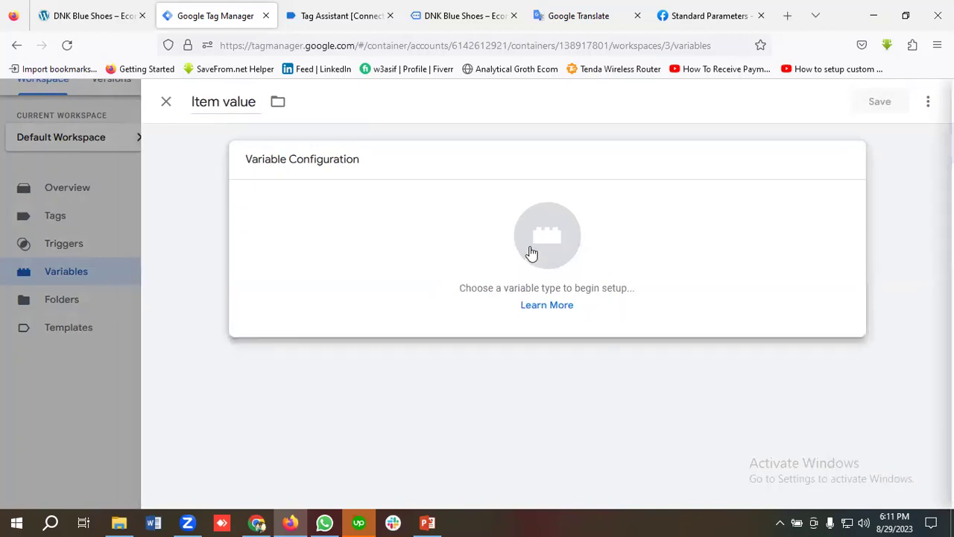
{"action": "scroll", "coordinate": [594, 328], "scroll_direction": "down", "scroll_amount": 2}
{"action": "left_click", "coordinate": [600, 363]}
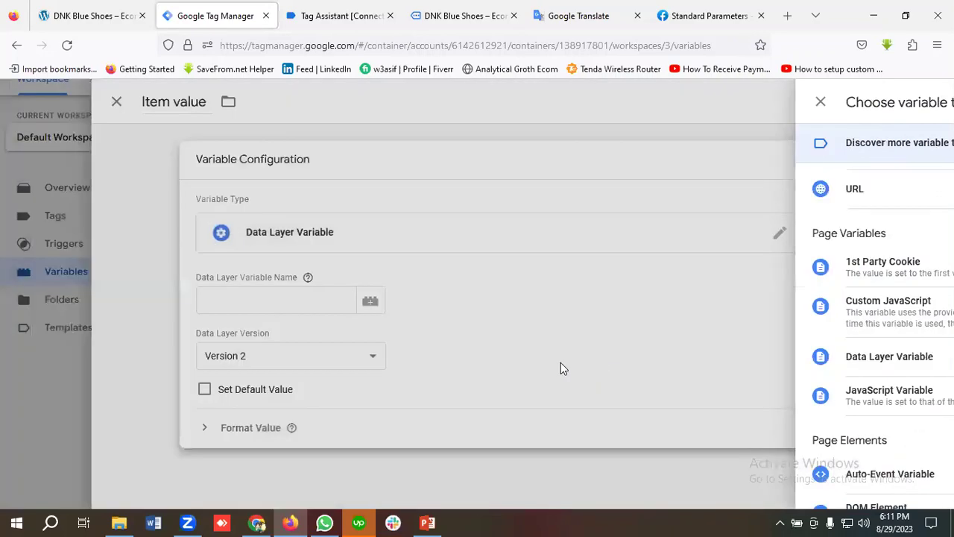
Copy ecommerce.items.0.price from the notes into the Data Layer Variable Name and save
{"action": "left_click", "coordinate": [322, 296]}
{"action": "left_click", "coordinate": [589, 18]}
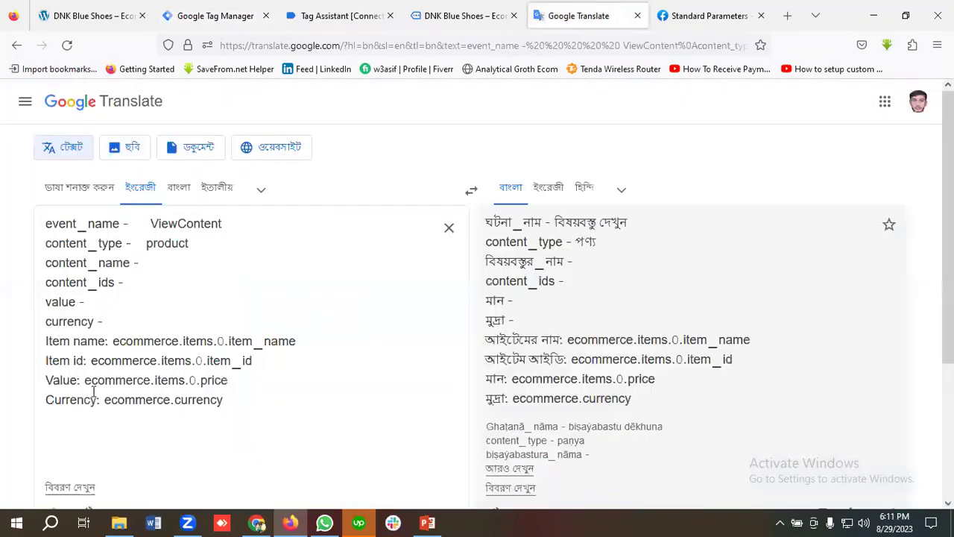
{"action": "scroll", "coordinate": [112, 381], "scroll_direction": "down", "scroll_amount": 2}
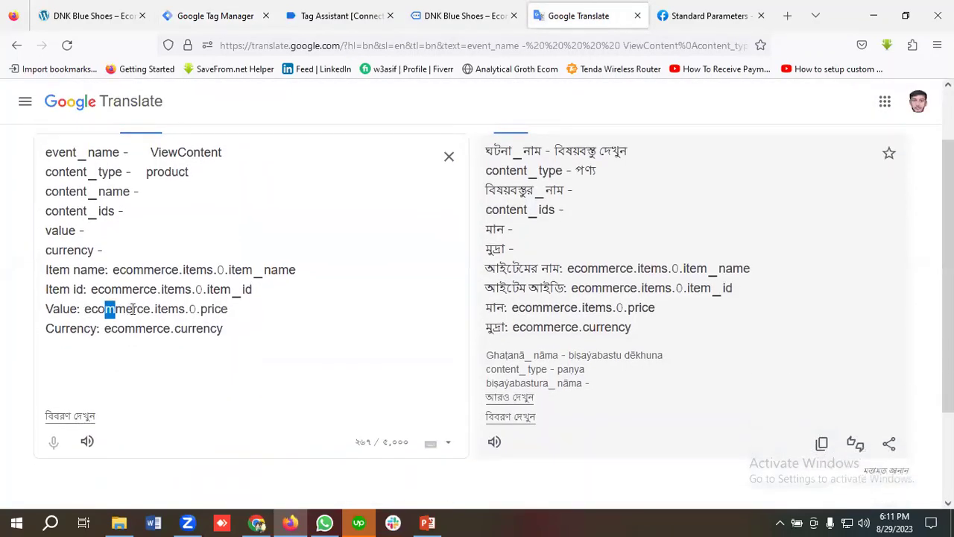
{"action": "left_click_drag", "start_coordinate": [230, 309], "coordinate": [194, 310]}
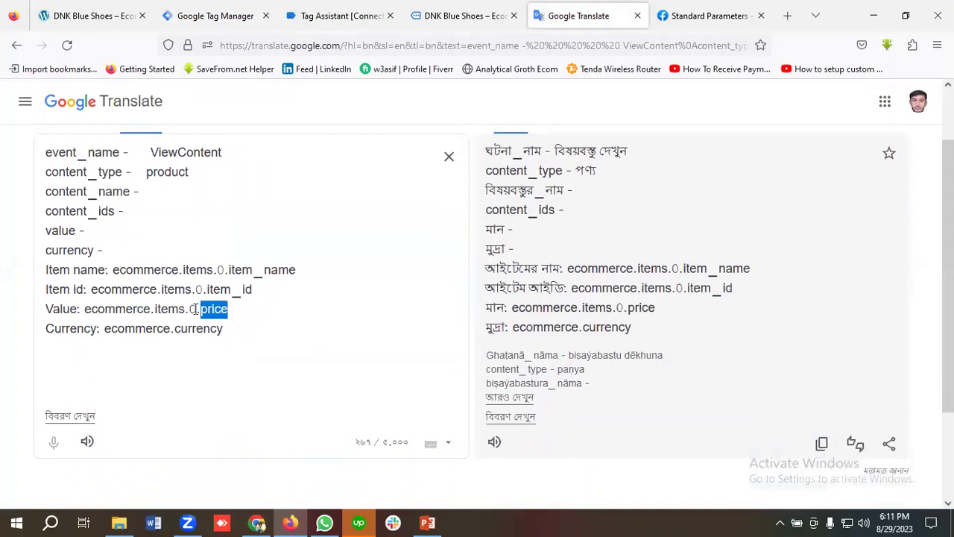
{"action": "triple_click", "coordinate": [112, 309]}
{"action": "double_click", "coordinate": [110, 308]}
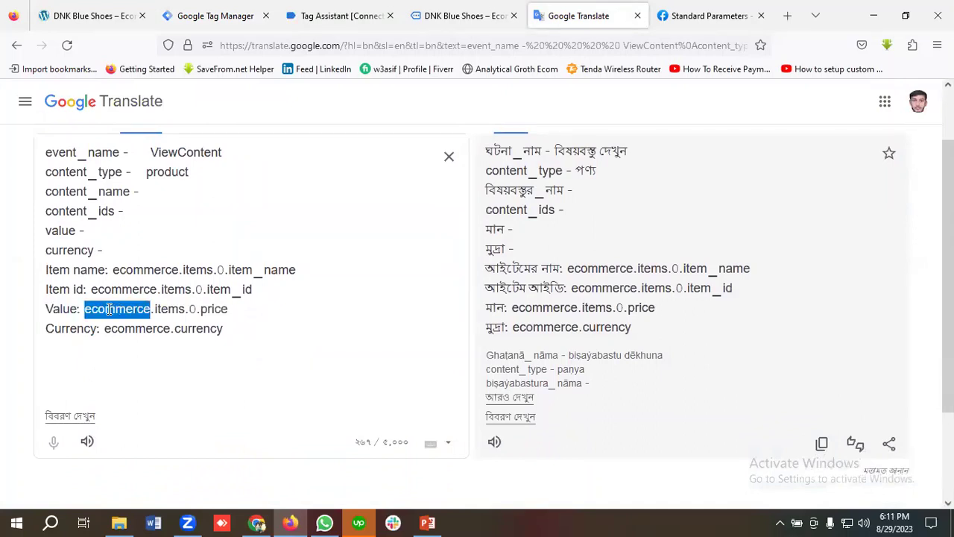
{"action": "left_click", "coordinate": [113, 310]}
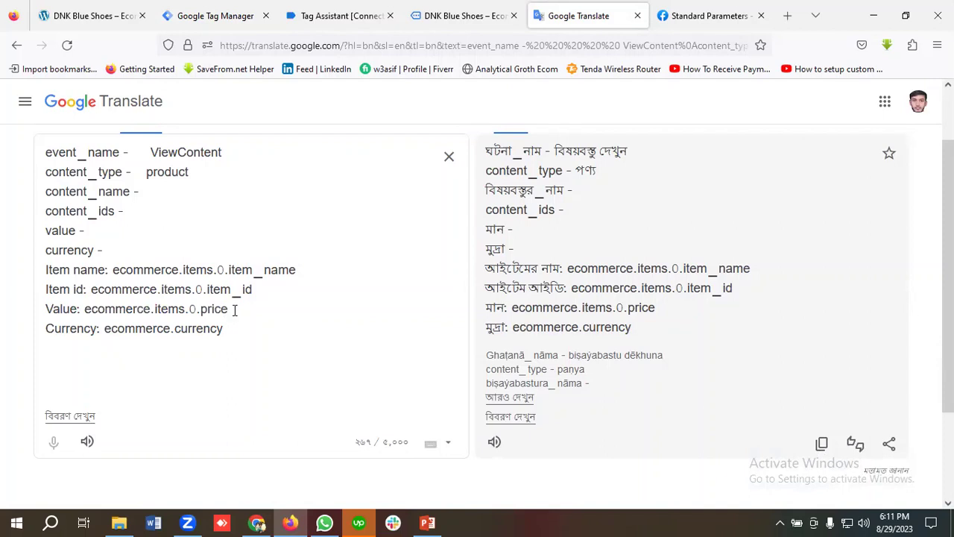
{"action": "left_click_drag", "start_coordinate": [235, 309], "coordinate": [87, 314]}
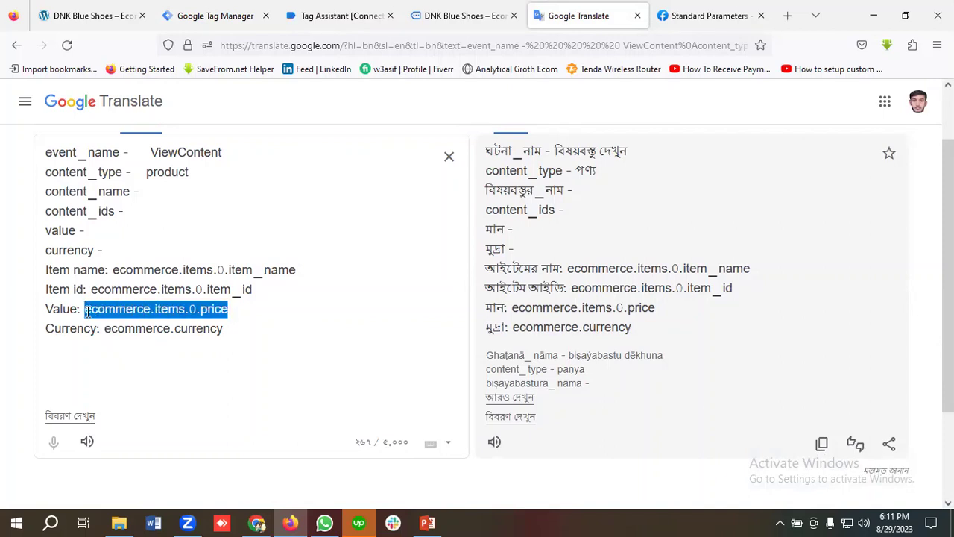
{"action": "right_click", "coordinate": [103, 314]}
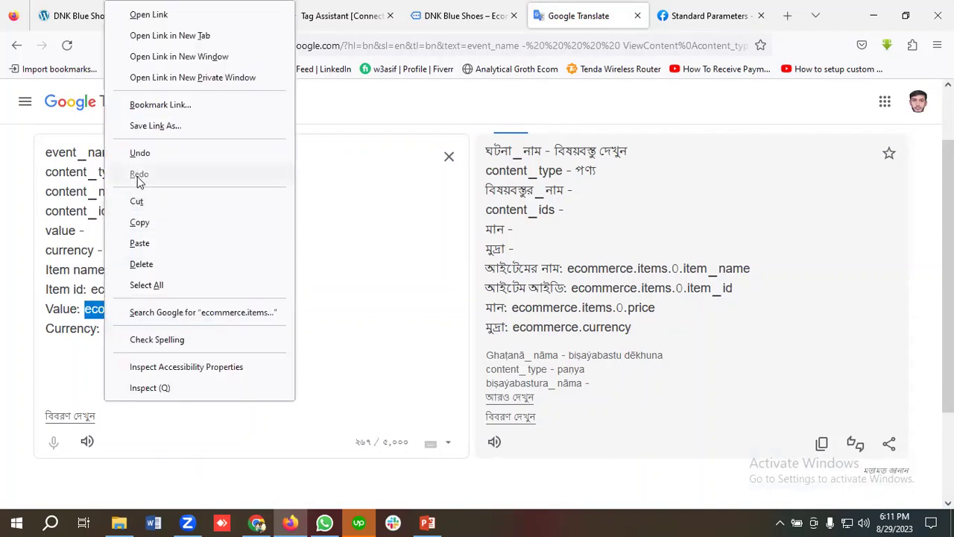
{"action": "left_click", "coordinate": [139, 220]}
{"action": "left_click", "coordinate": [246, 18]}
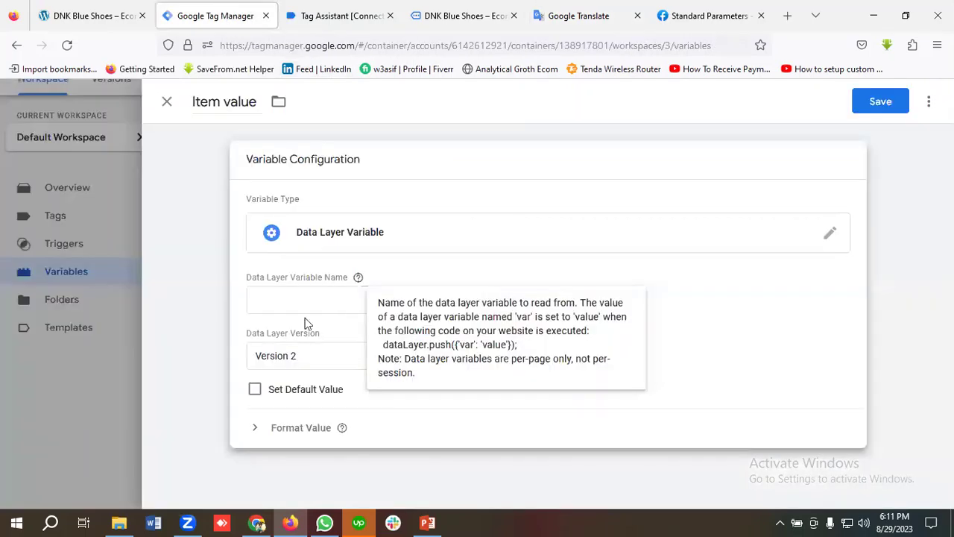
{"action": "left_click", "coordinate": [296, 300]}
{"action": "key", "text": "ctrl+v"}
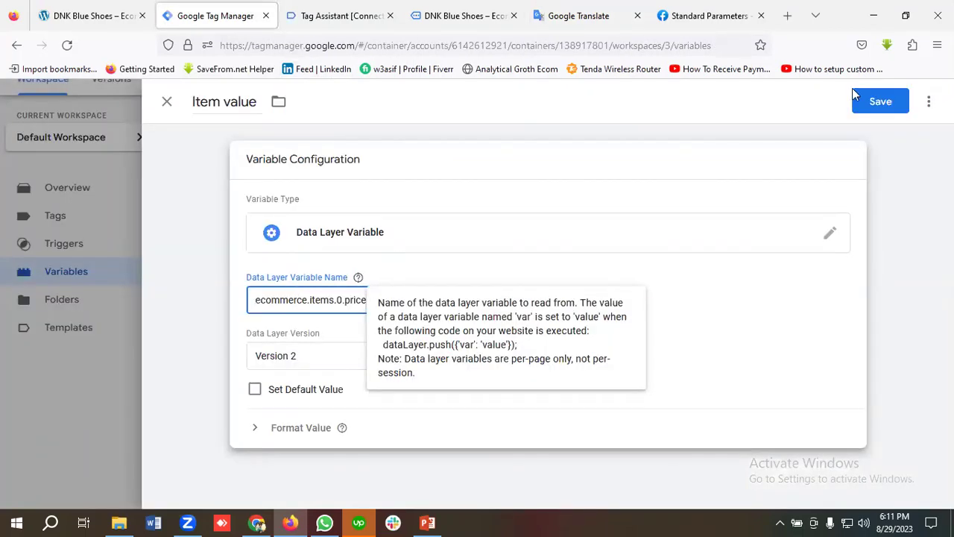
{"action": "left_click", "coordinate": [878, 100]}
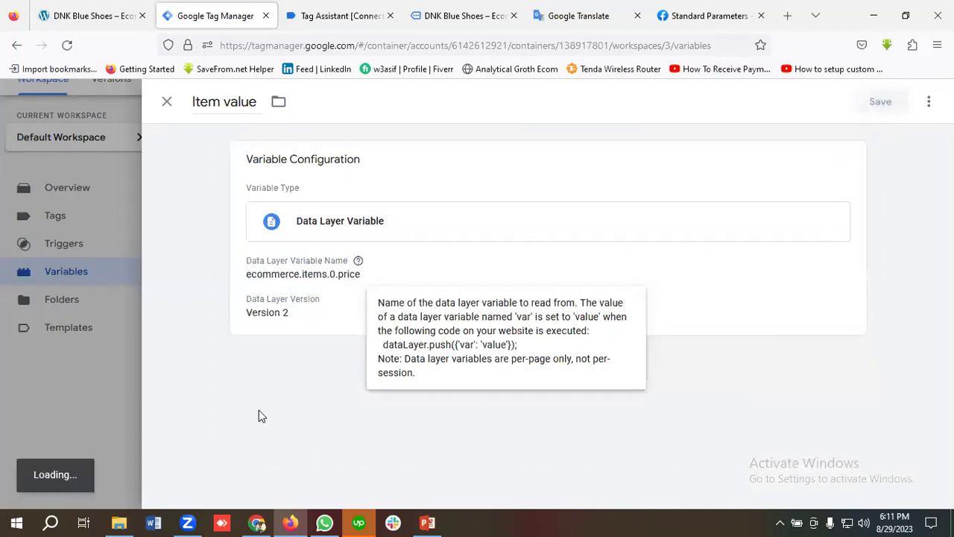
{"action": "scroll", "coordinate": [380, 388], "scroll_direction": "down", "scroll_amount": 1}
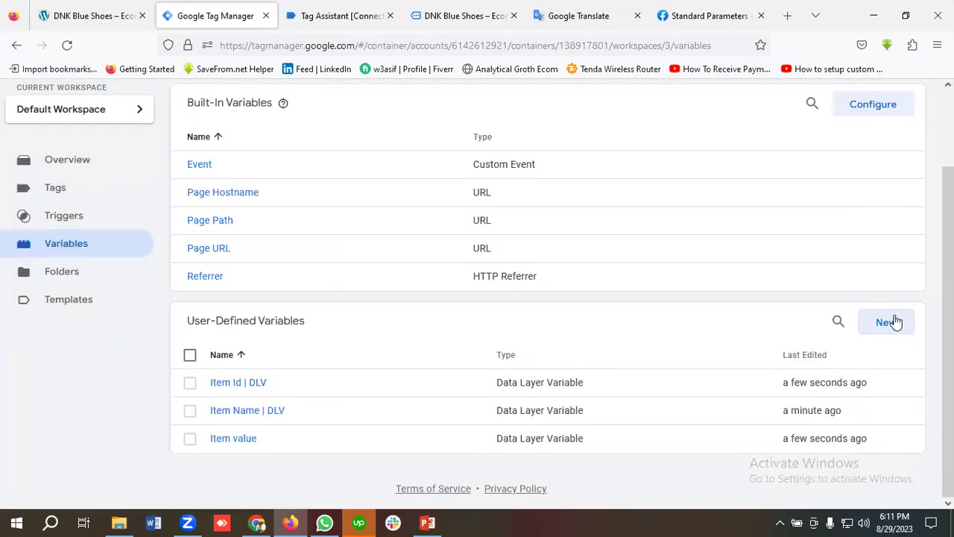
Create a new variable named 'Item Currency' of type Data Layer Variable
{"action": "left_click", "coordinate": [888, 323]}
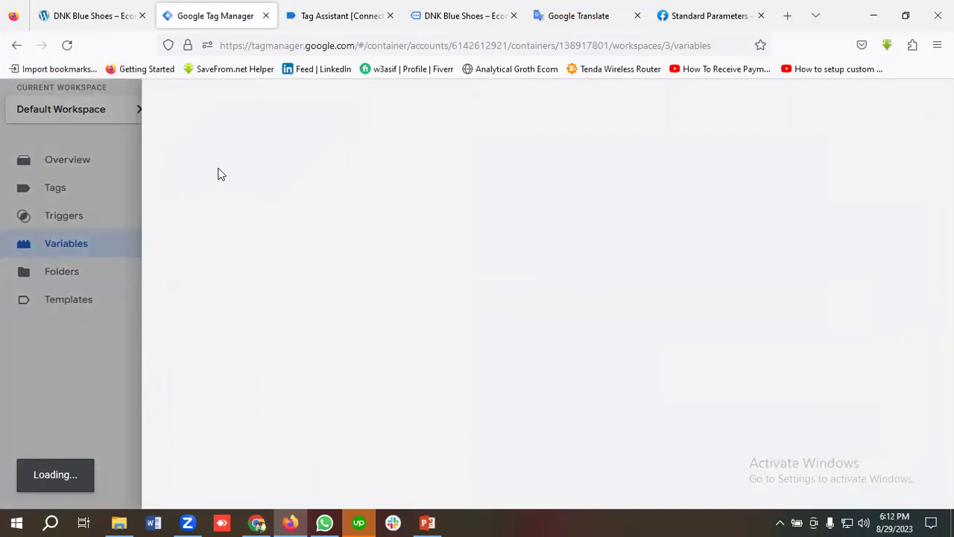
{"action": "left_click", "coordinate": [228, 109]}
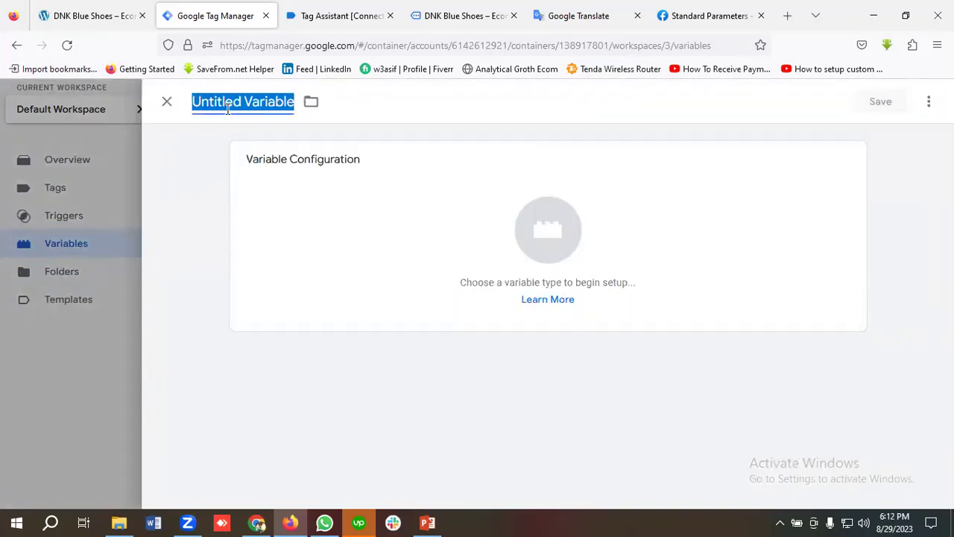
{"action": "key", "text": "BackSpace"}
{"action": "type", "text": "Item "}
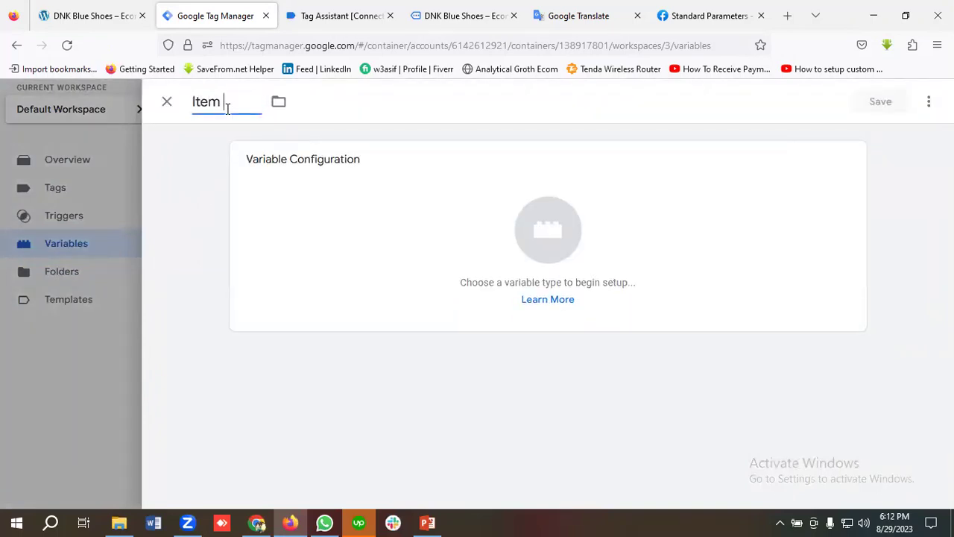
{"action": "type", "text": "Currency"}
{"action": "left_click", "coordinate": [527, 256]}
{"action": "scroll", "coordinate": [610, 343], "scroll_direction": "down", "scroll_amount": 2}
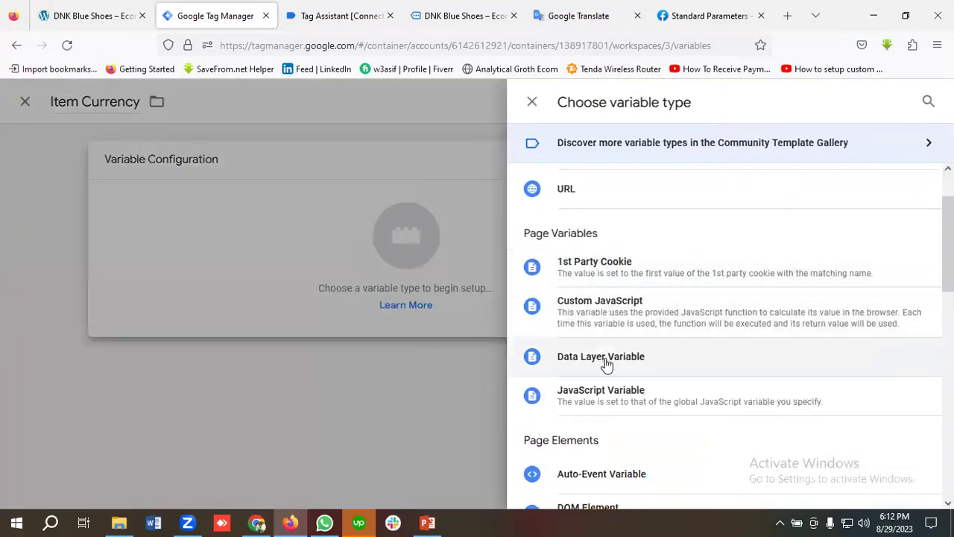
{"action": "left_click", "coordinate": [608, 358]}
Copy ecommerce.currency from the notes into the Data Layer Variable Name and save
{"action": "left_click", "coordinate": [286, 301]}
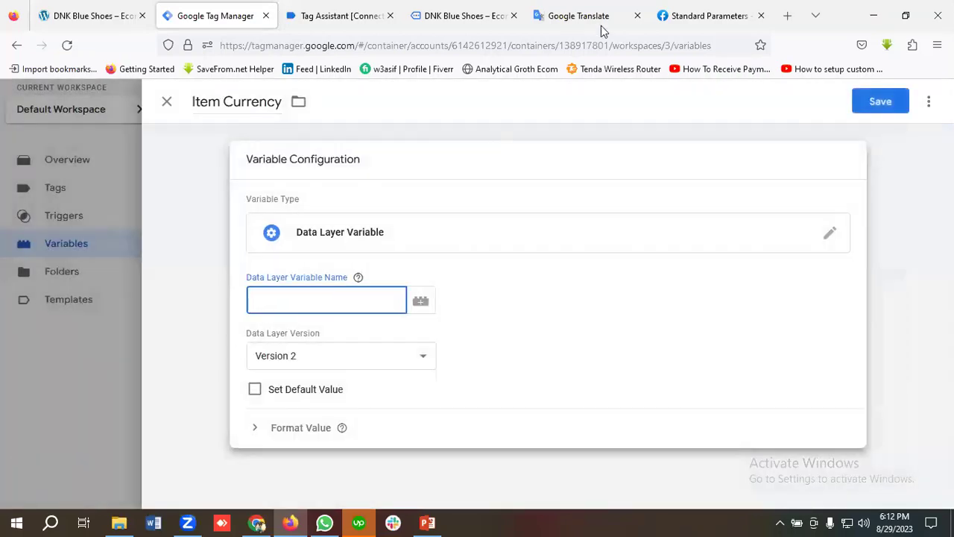
{"action": "left_click", "coordinate": [601, 21]}
{"action": "left_click_drag", "start_coordinate": [107, 330], "coordinate": [226, 329]}
{"action": "right_click", "coordinate": [218, 331]}
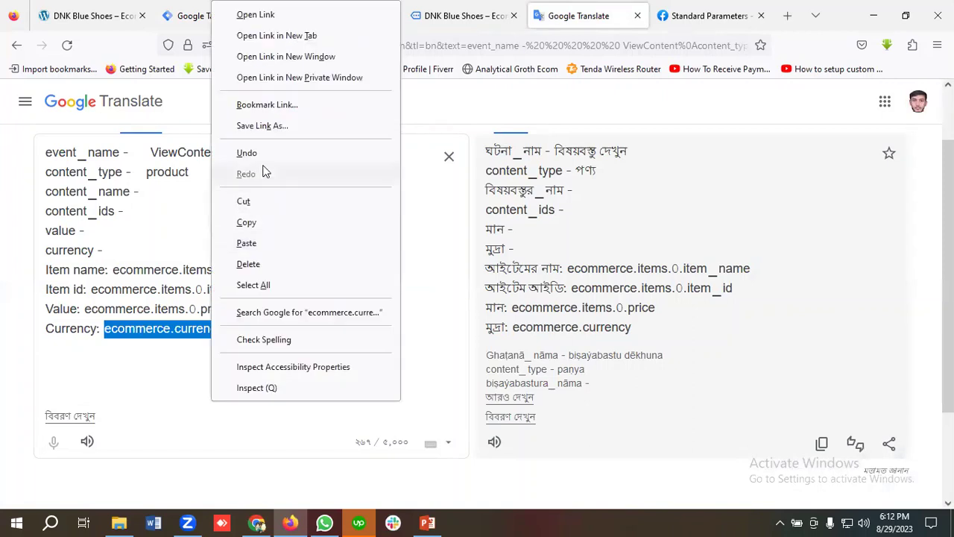
{"action": "left_click", "coordinate": [258, 221]}
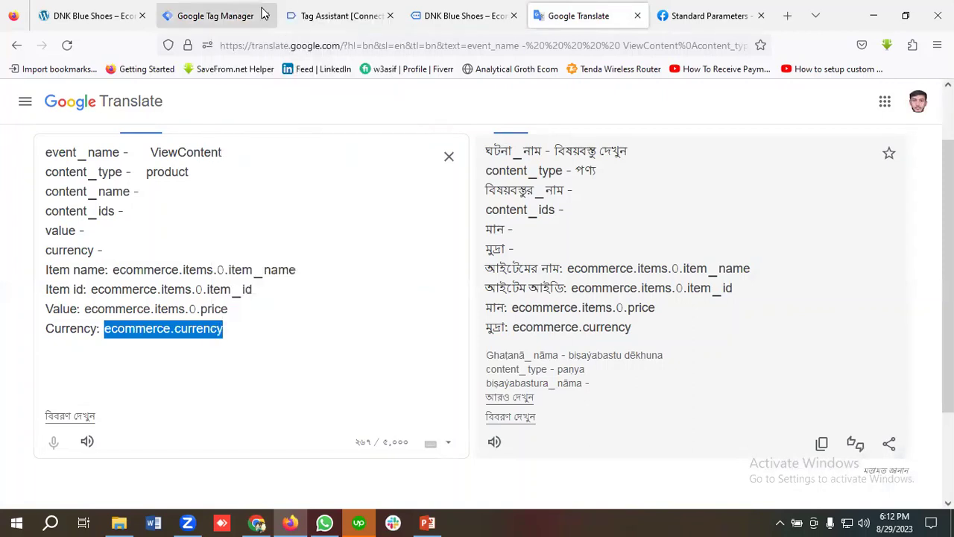
{"action": "left_click", "coordinate": [224, 15]}
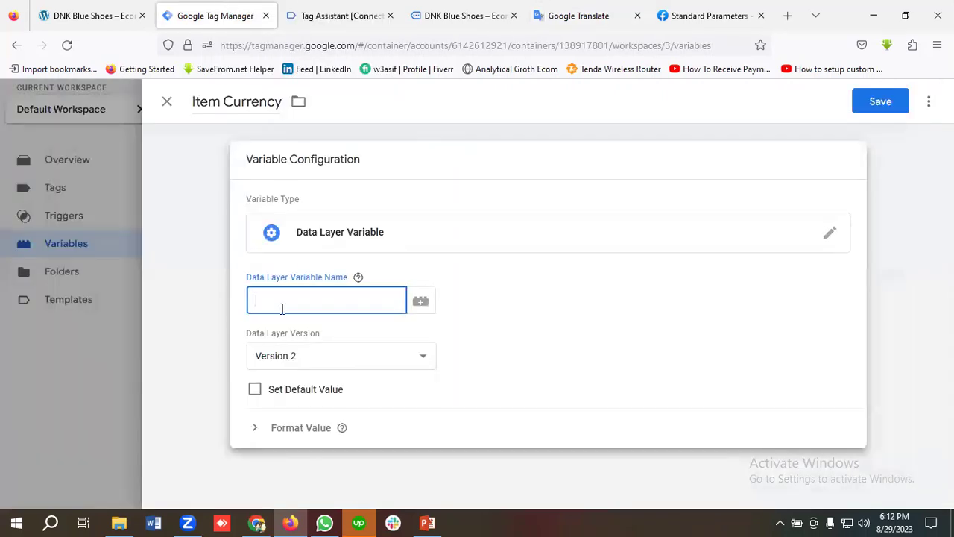
{"action": "key", "text": "ctrl+v"}
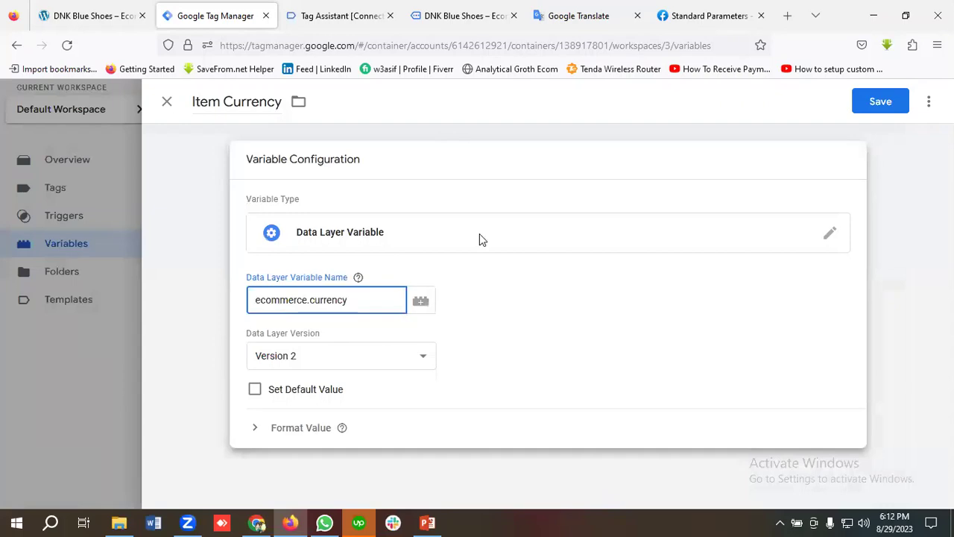
{"action": "left_click", "coordinate": [881, 101]}
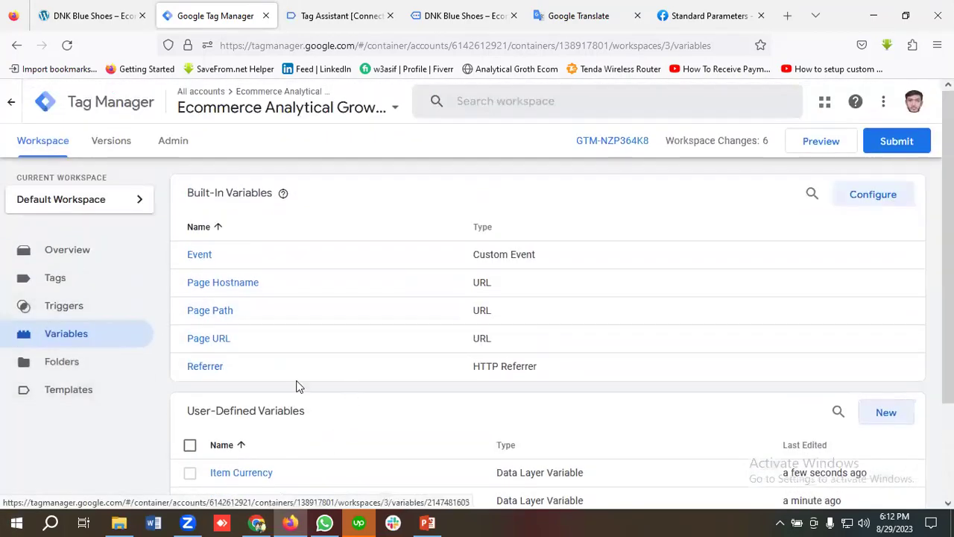
{"action": "scroll", "coordinate": [331, 407], "scroll_direction": "down", "scroll_amount": 3}
{"action": "scroll", "coordinate": [366, 428], "scroll_direction": "up", "scroll_amount": 3}
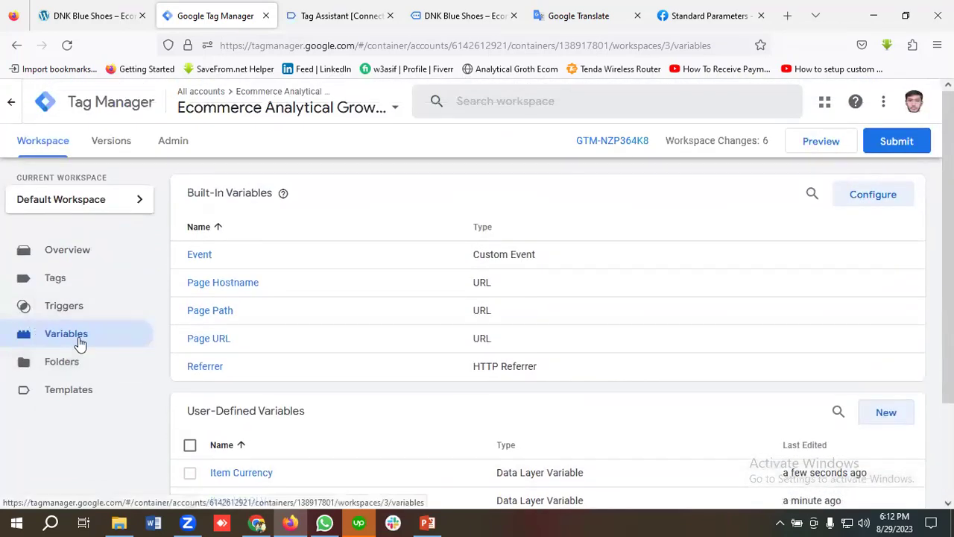
Copy the view_item event name from Tag Assistant's Data Layer output, leaving Tag Manager on Triggers
{"action": "left_click", "coordinate": [73, 310]}
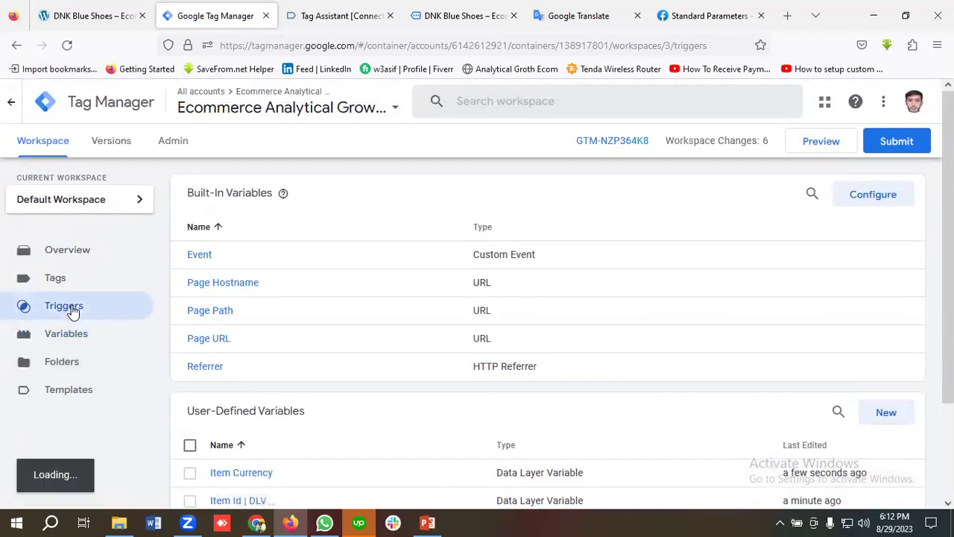
{"action": "left_click", "coordinate": [350, 9]}
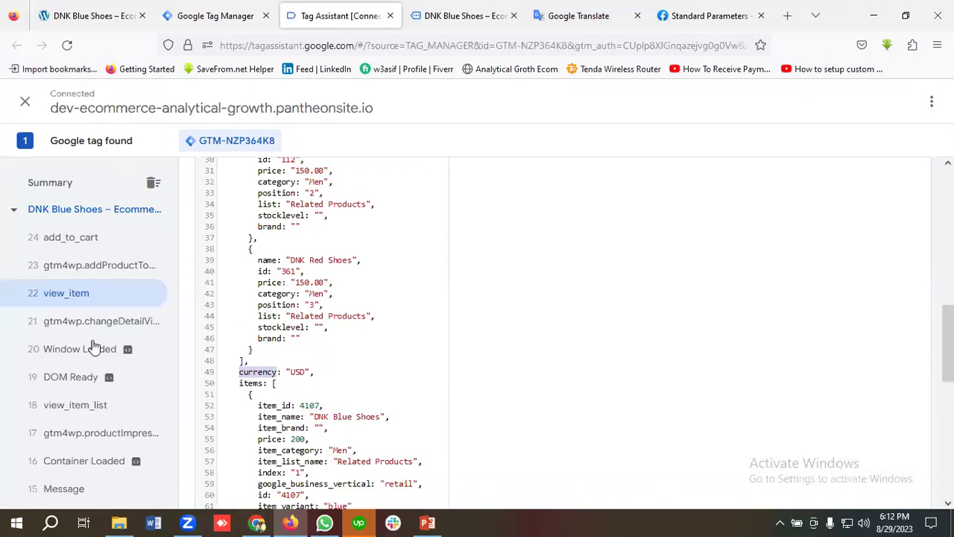
{"action": "scroll", "coordinate": [82, 328], "scroll_direction": "up", "scroll_amount": 1}
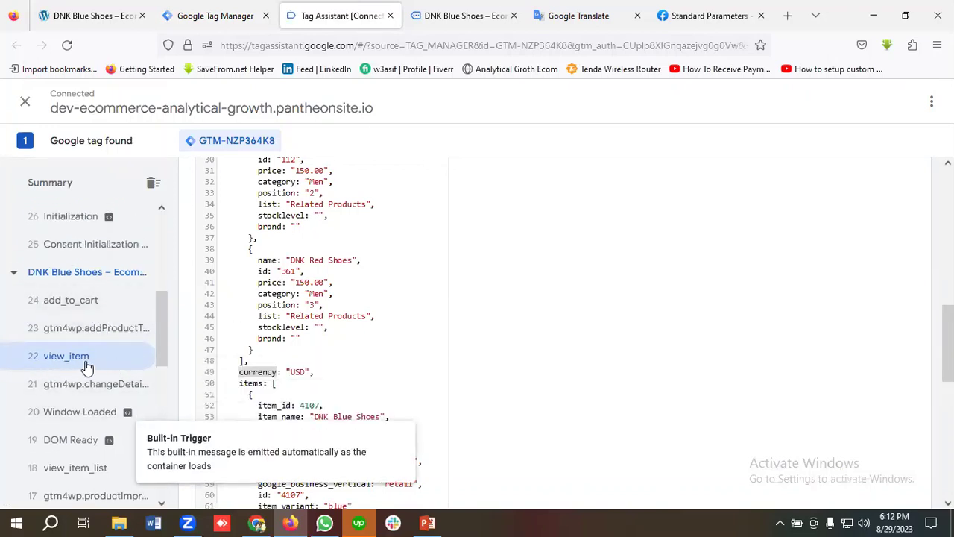
{"action": "scroll", "coordinate": [358, 362], "scroll_direction": "up", "scroll_amount": 10}
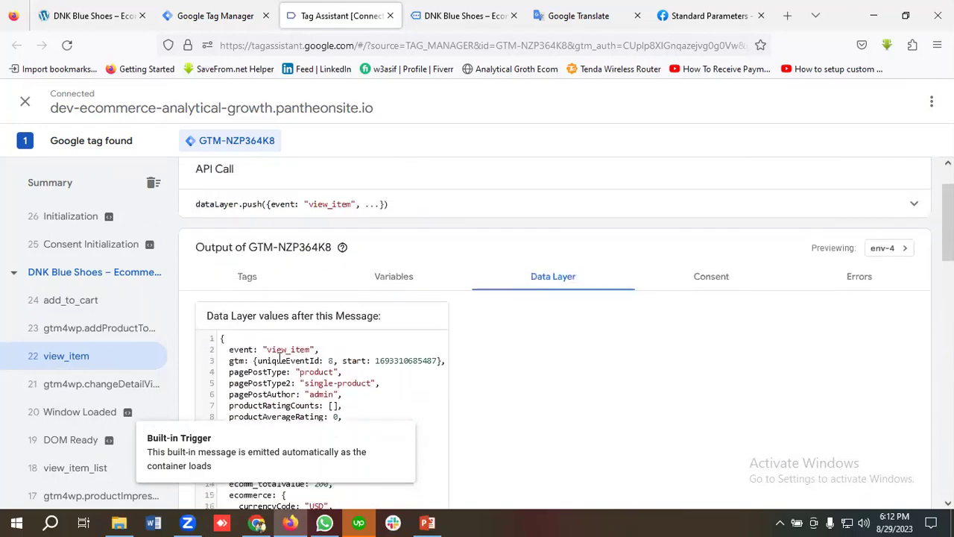
{"action": "scroll", "coordinate": [280, 343], "scroll_direction": "down", "scroll_amount": 1}
{"action": "double_click", "coordinate": [281, 287]}
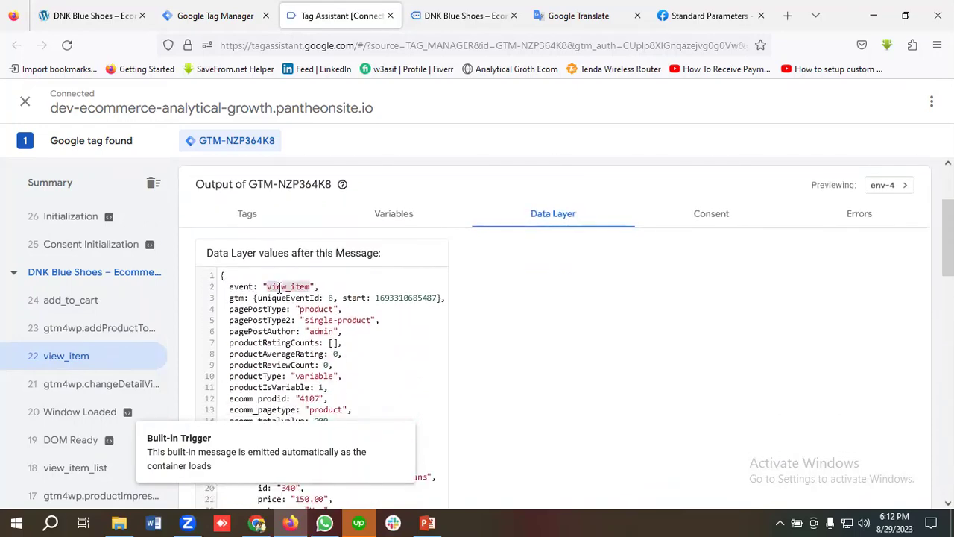
{"action": "right_click", "coordinate": [280, 287]}
{"action": "left_click", "coordinate": [298, 373]}
{"action": "key", "text": "ctrl+shift+Tab"}
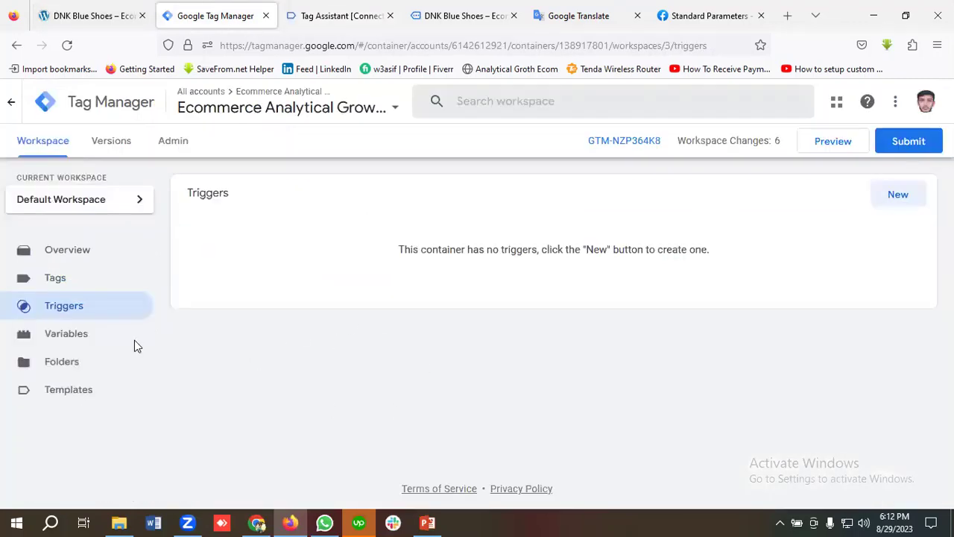
Create a new trigger named 'View Content Trigger'
{"action": "left_click", "coordinate": [917, 196]}
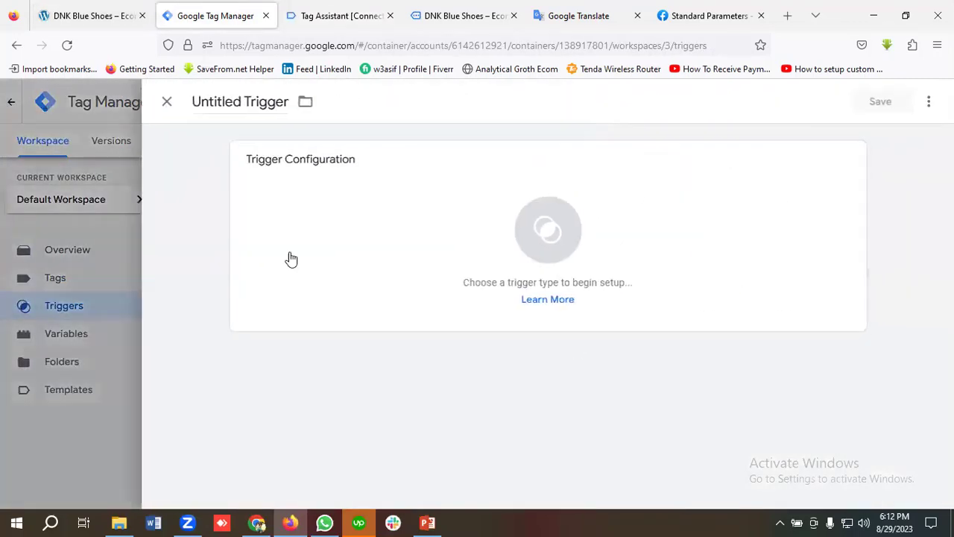
{"action": "left_click", "coordinate": [223, 105]}
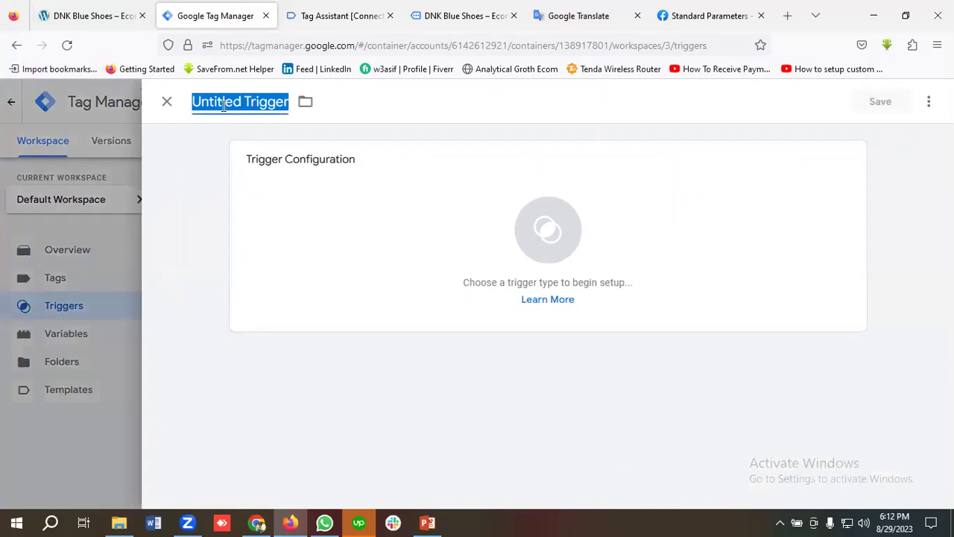
{"action": "key", "text": "BackSpace"}
{"action": "type", "text": "ViewCo"}
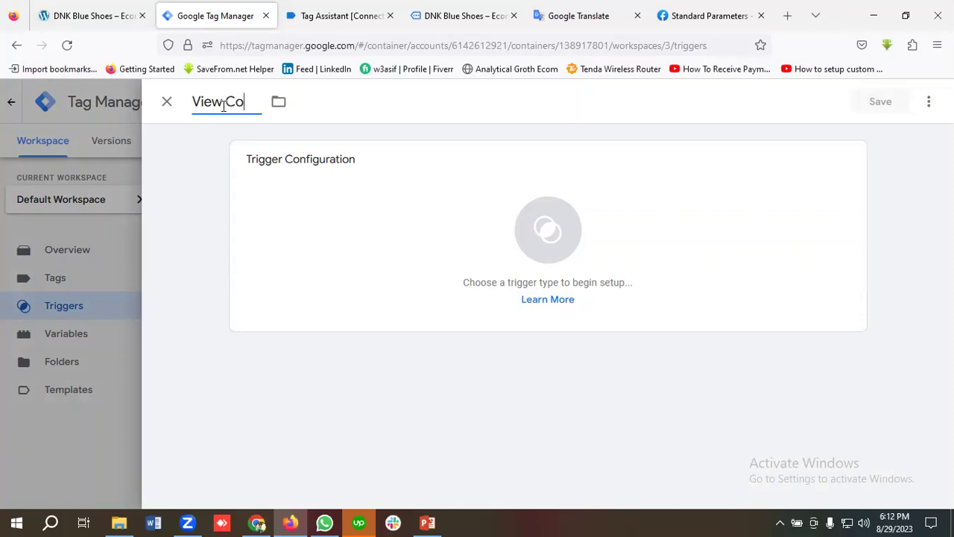
{"action": "type", "text": "ntent T"}
{"action": "type", "text": "rigger"}
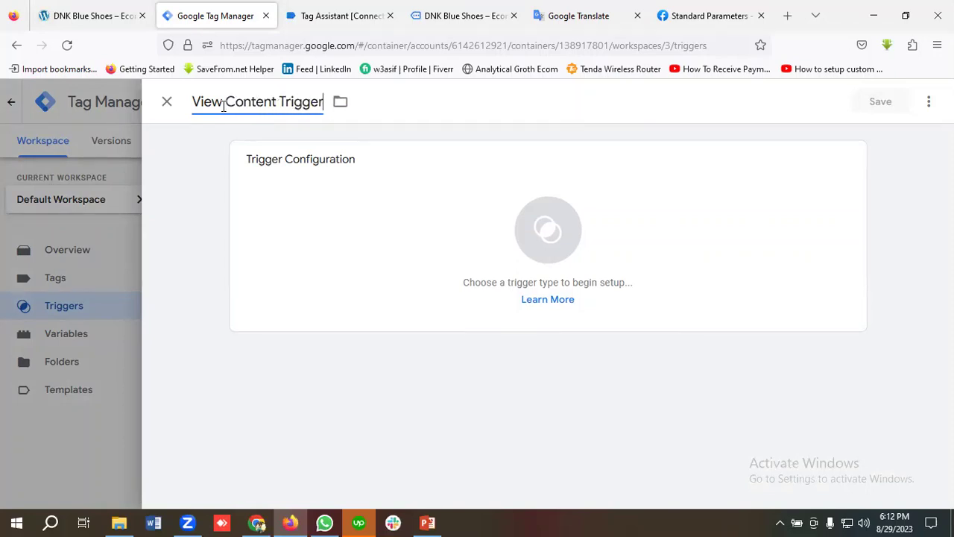
{"action": "left_click", "coordinate": [225, 102]}
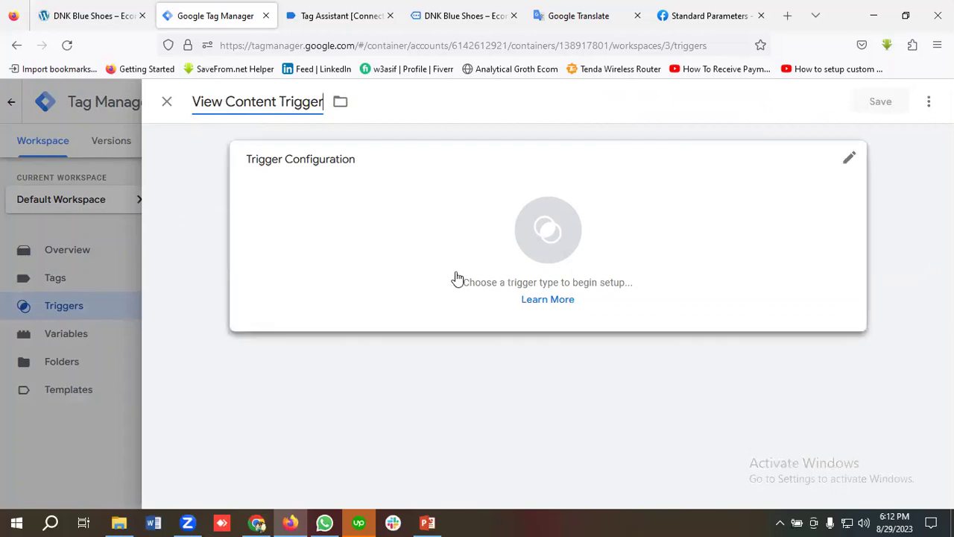
Make it a Custom Event trigger for the view_item event and save it
{"action": "left_click", "coordinate": [537, 249]}
{"action": "scroll", "coordinate": [594, 302], "scroll_direction": "down", "scroll_amount": 5}
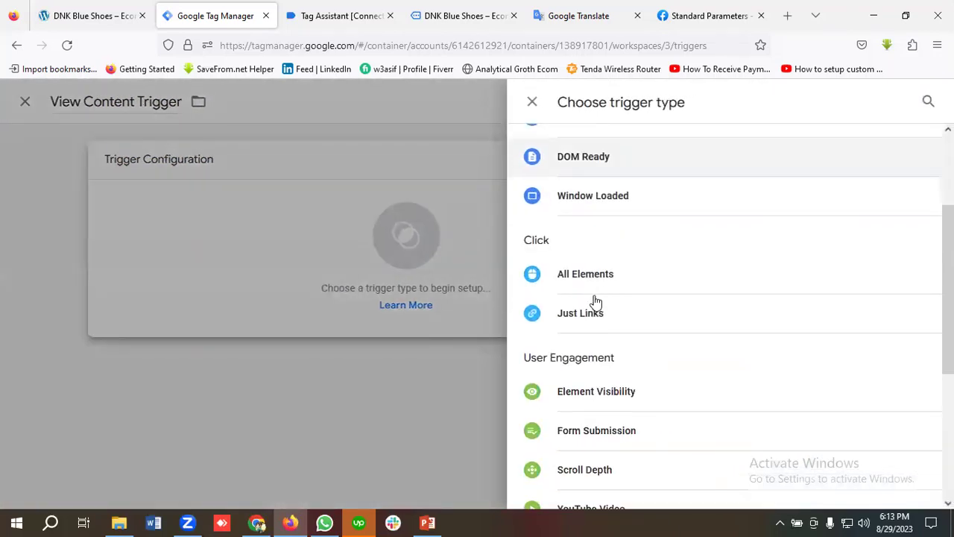
{"action": "left_click", "coordinate": [601, 380]}
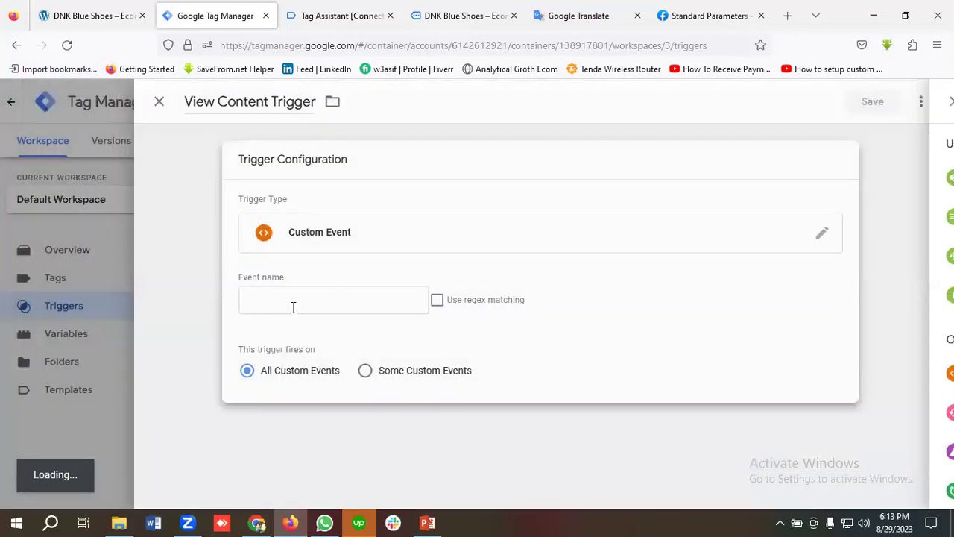
{"action": "type", "text": "view_item"}
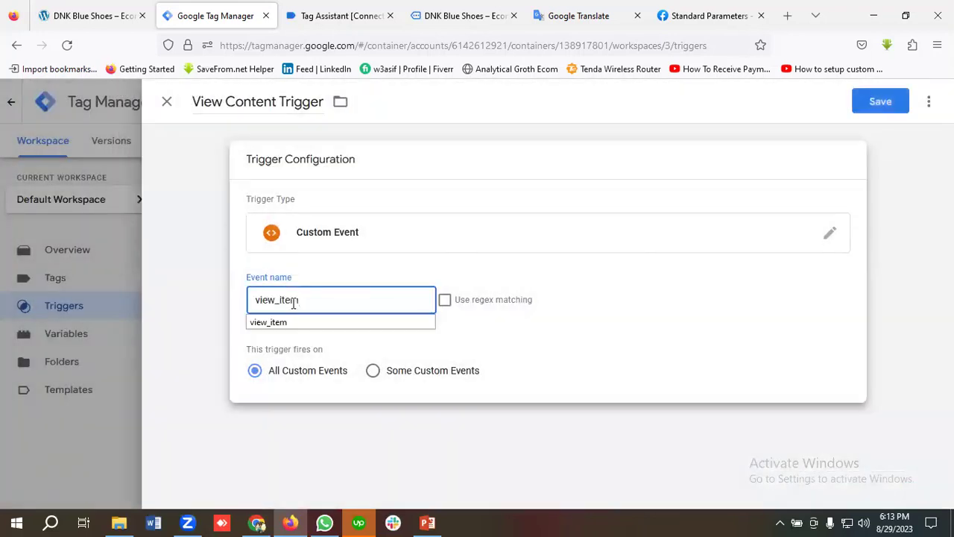
{"action": "left_click", "coordinate": [298, 325]}
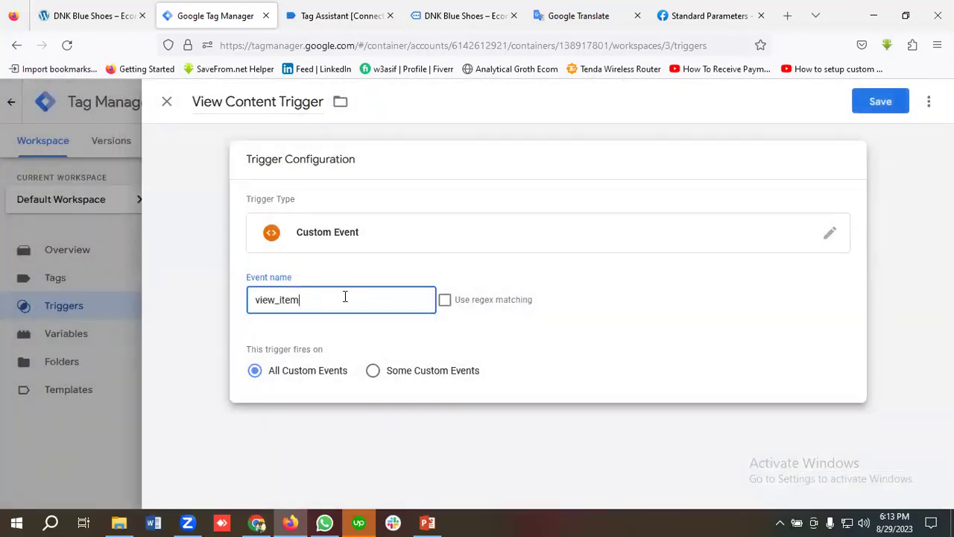
{"action": "left_click", "coordinate": [883, 106]}
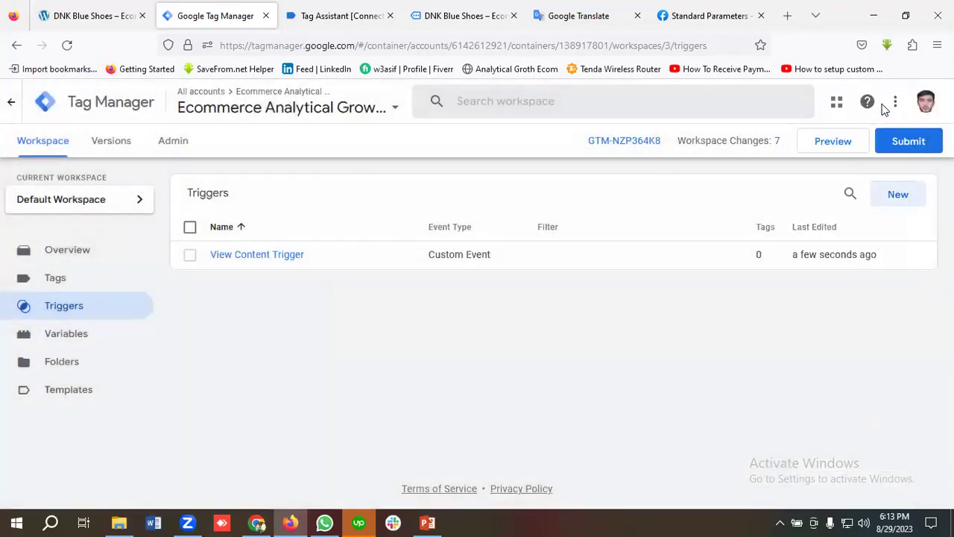
Open the Facebook Base Pixel tag's configuration and select its Pixel ID
{"action": "left_click", "coordinate": [60, 279]}
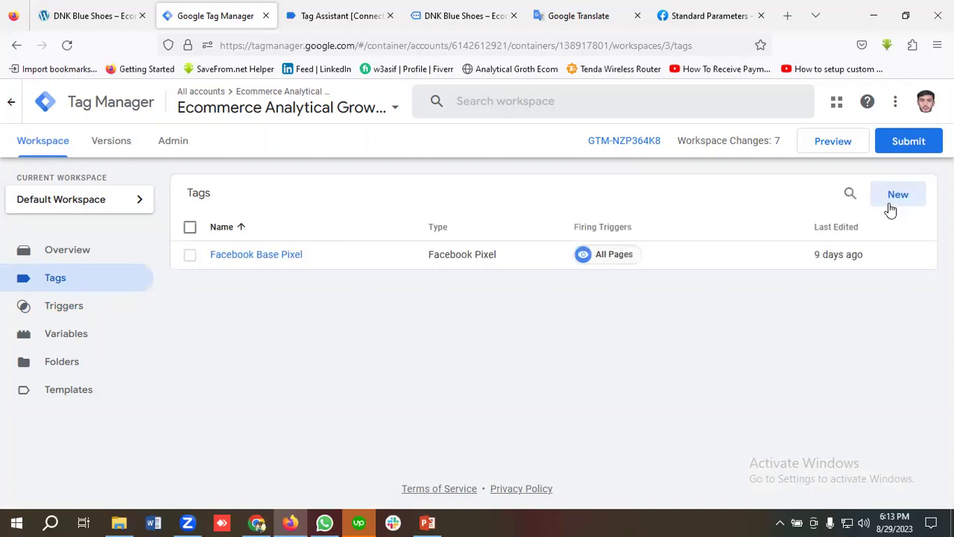
{"action": "left_click", "coordinate": [275, 257]}
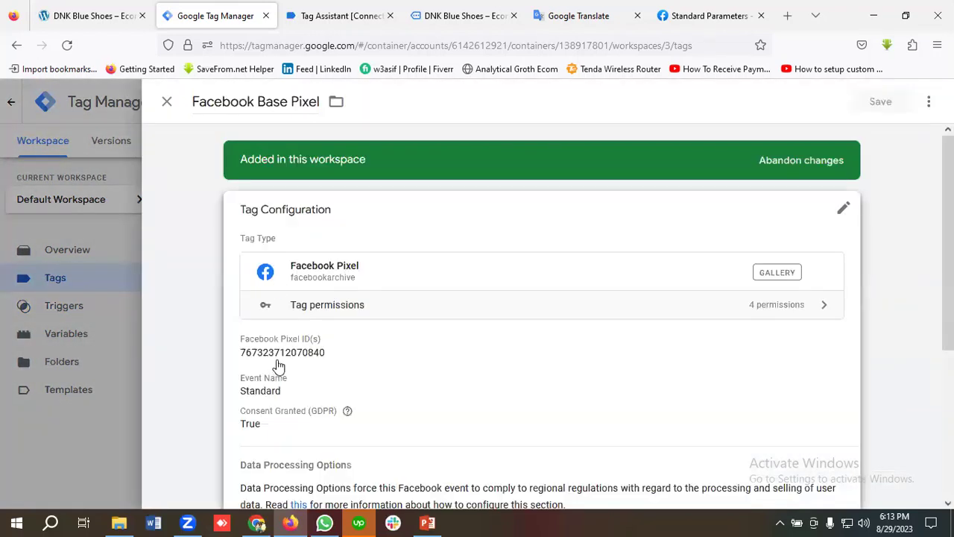
{"action": "left_click", "coordinate": [282, 359]}
{"action": "left_click", "coordinate": [296, 379]}
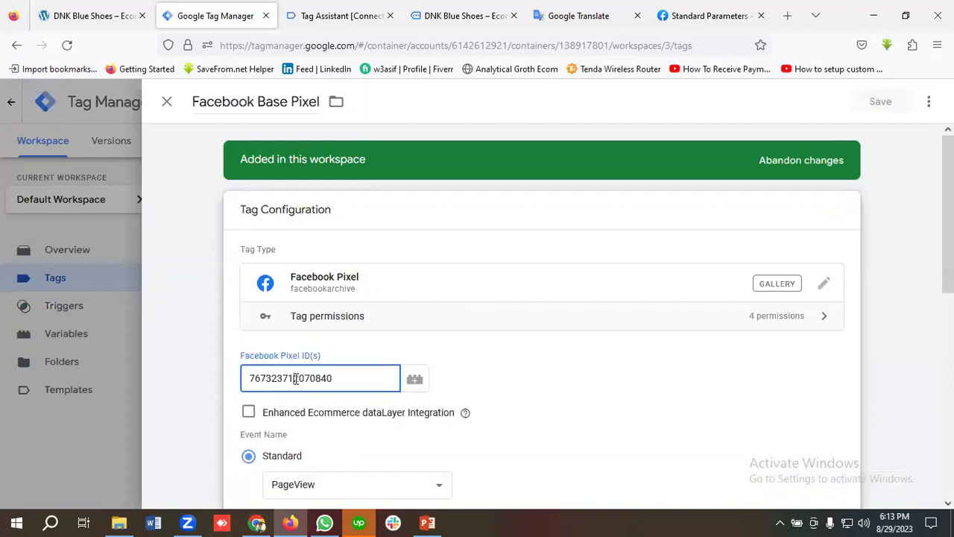
{"action": "double_click", "coordinate": [296, 378]}
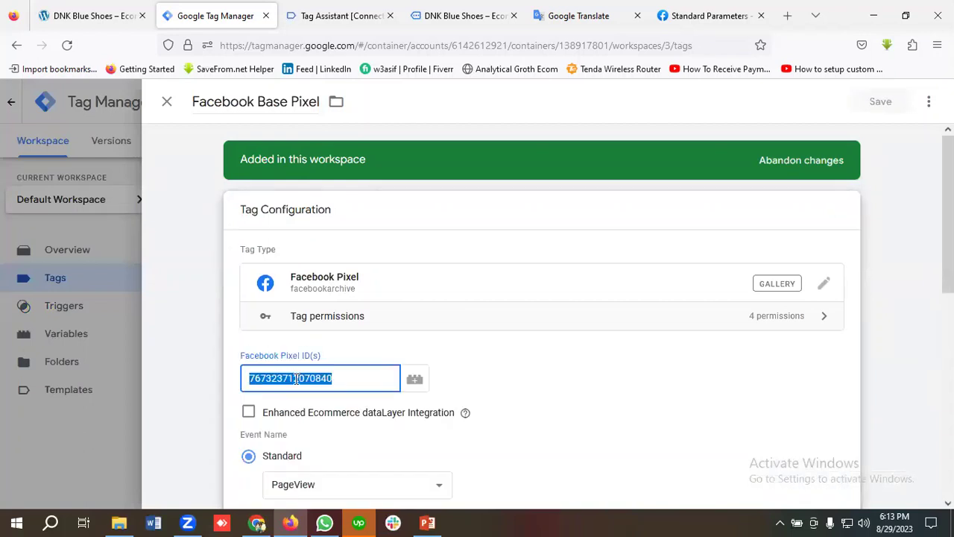
Paste the pixel ID into the Google Translate notes and close the Base Pixel tag
{"action": "left_click", "coordinate": [605, 13]}
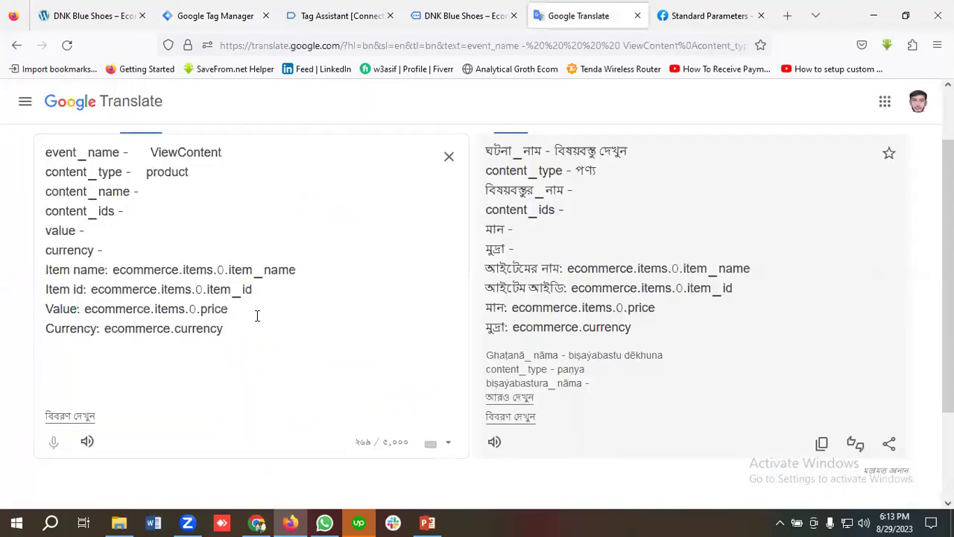
{"action": "key", "text": "ctrl+v"}
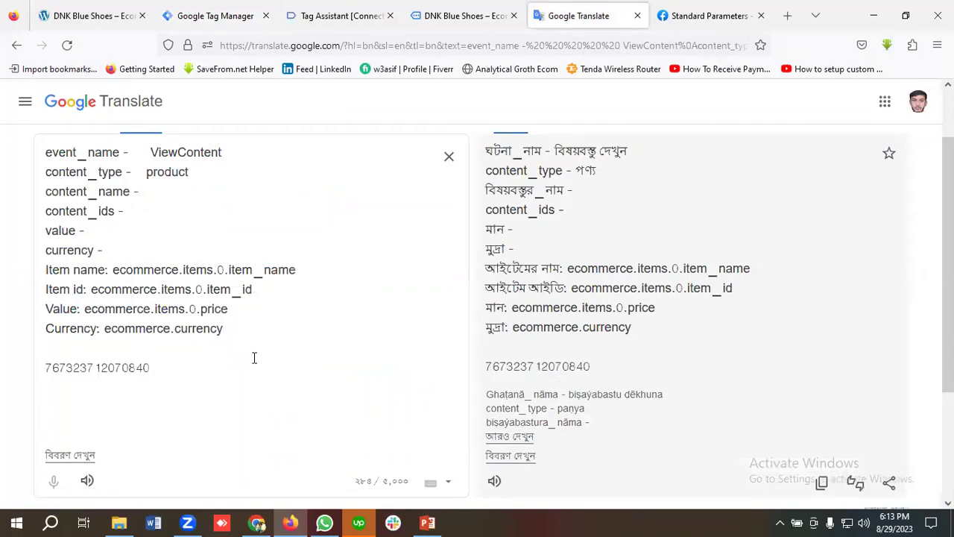
{"action": "left_click", "coordinate": [217, 15]}
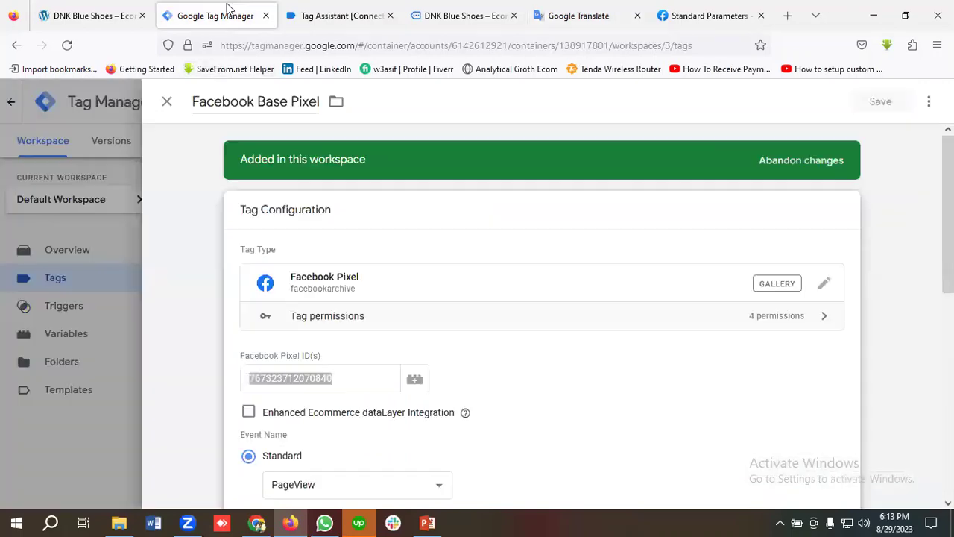
{"action": "left_click", "coordinate": [167, 102]}
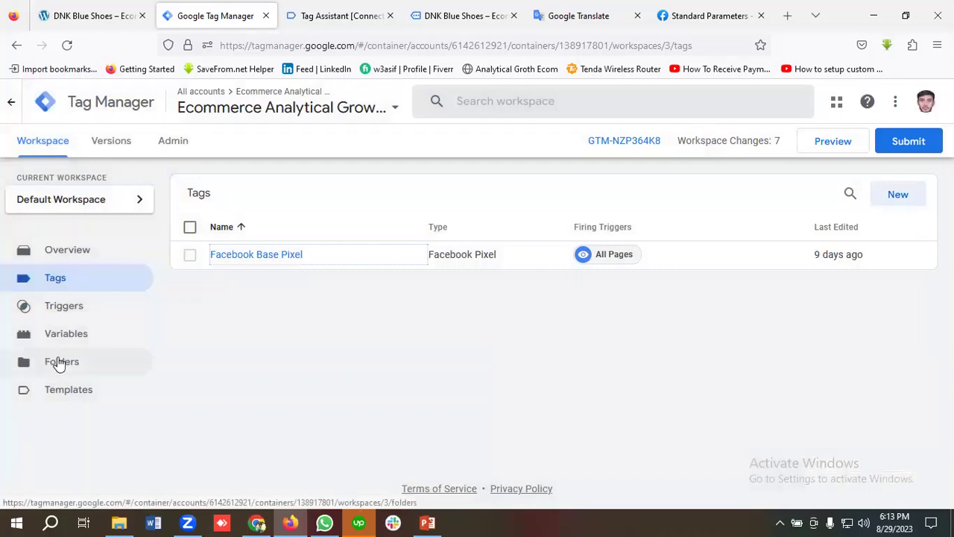
{"action": "left_click", "coordinate": [63, 335]}
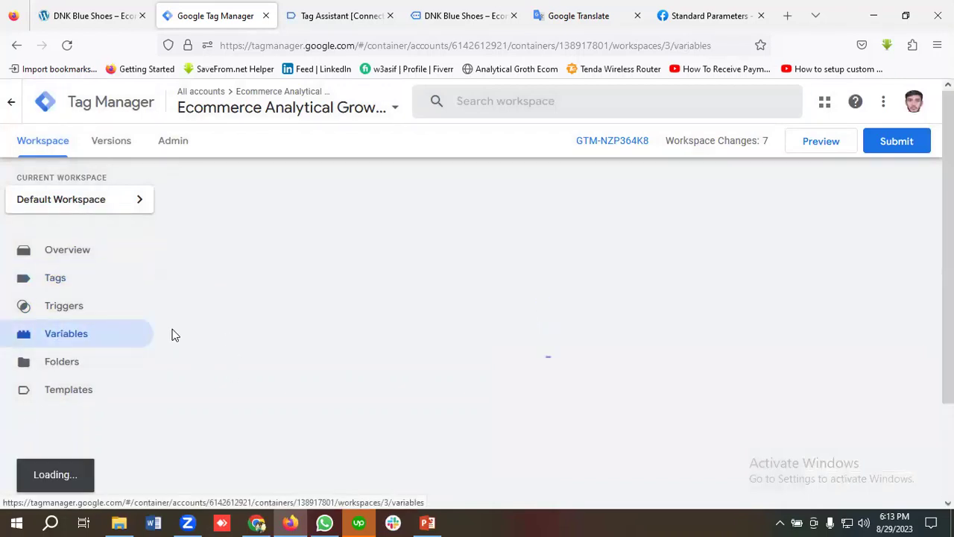
Create a new user-defined variable named FB-Pixel
{"action": "scroll", "coordinate": [372, 358], "scroll_direction": "down", "scroll_amount": 3}
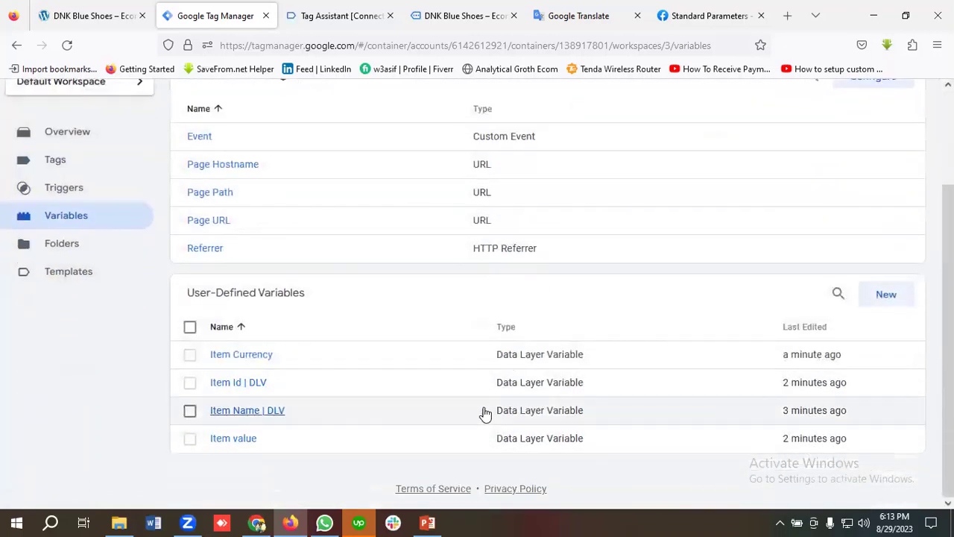
{"action": "scroll", "coordinate": [671, 395], "scroll_direction": "up", "scroll_amount": 1}
{"action": "left_click", "coordinate": [887, 367]}
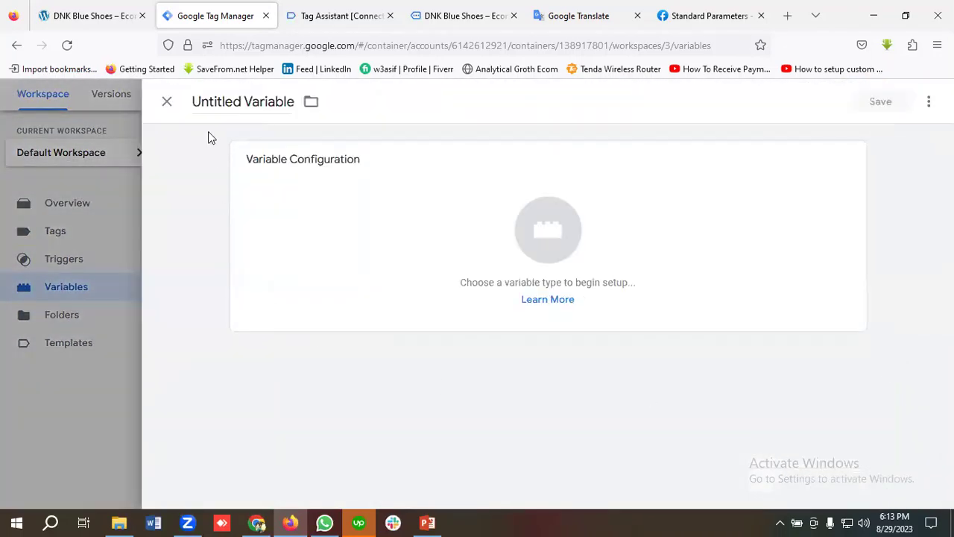
{"action": "left_click", "coordinate": [239, 105]}
{"action": "key", "text": "ctrl+a"}
{"action": "key", "text": "BackSpace"}
{"action": "type", "text": "F"}
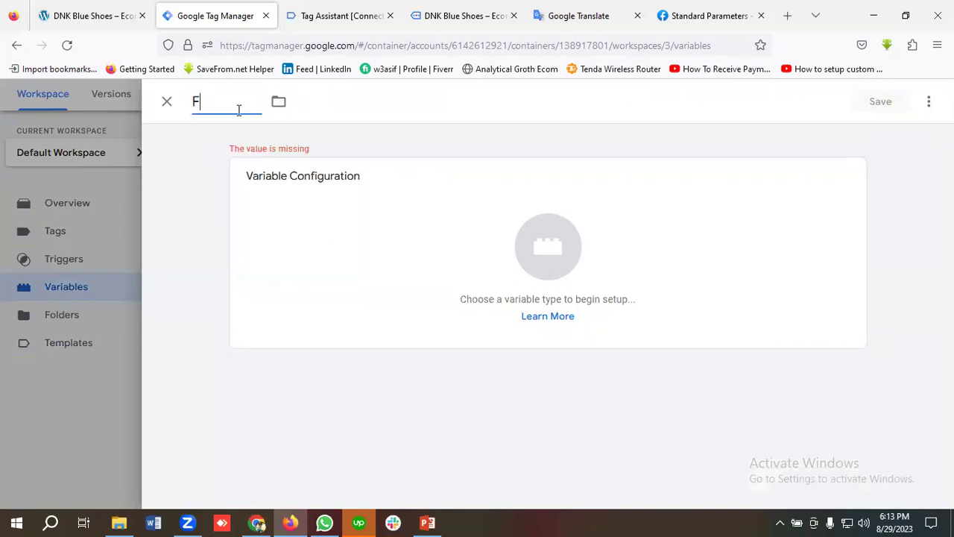
{"action": "type", "text": "B-Pixel"}
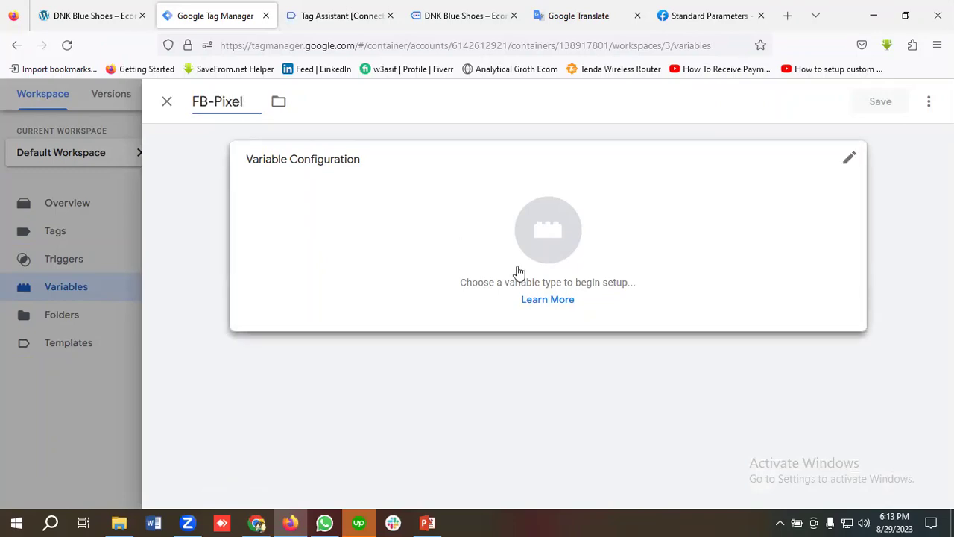
Make FB-Pixel a Constant with the pasted pixel ID as its value, and save it
{"action": "left_click", "coordinate": [517, 272]}
{"action": "scroll", "coordinate": [697, 343], "scroll_direction": "down", "scroll_amount": 4}
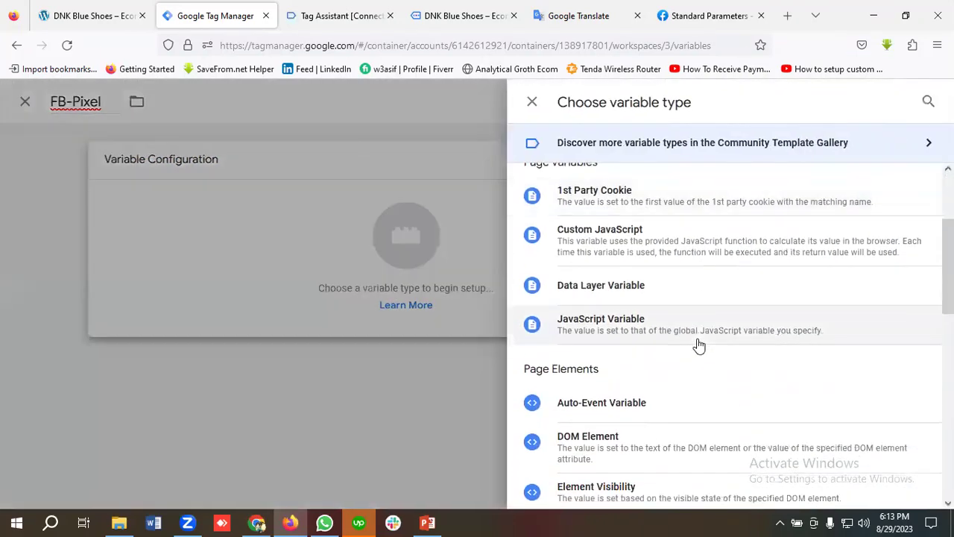
{"action": "scroll", "coordinate": [699, 346], "scroll_direction": "down", "scroll_amount": 1}
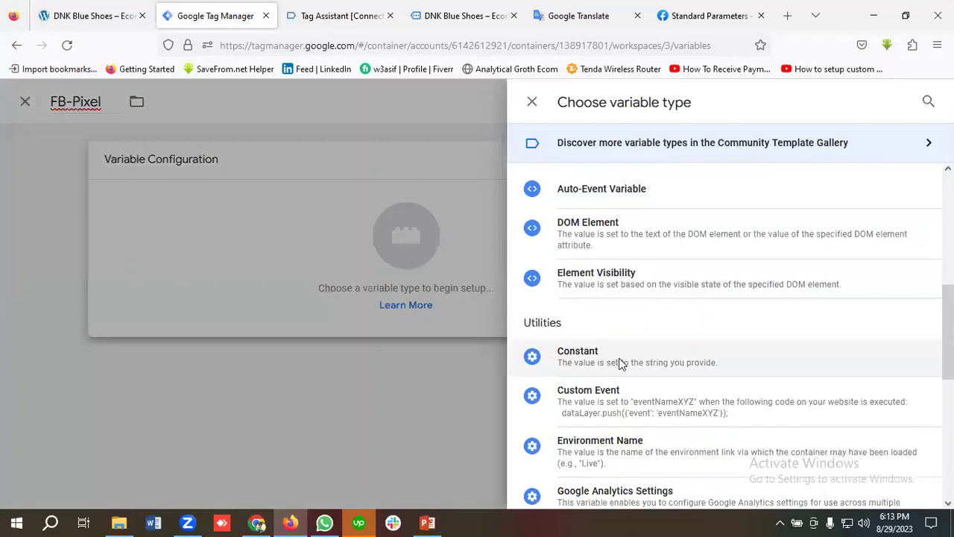
{"action": "left_click", "coordinate": [620, 363]}
{"action": "left_click", "coordinate": [291, 303]}
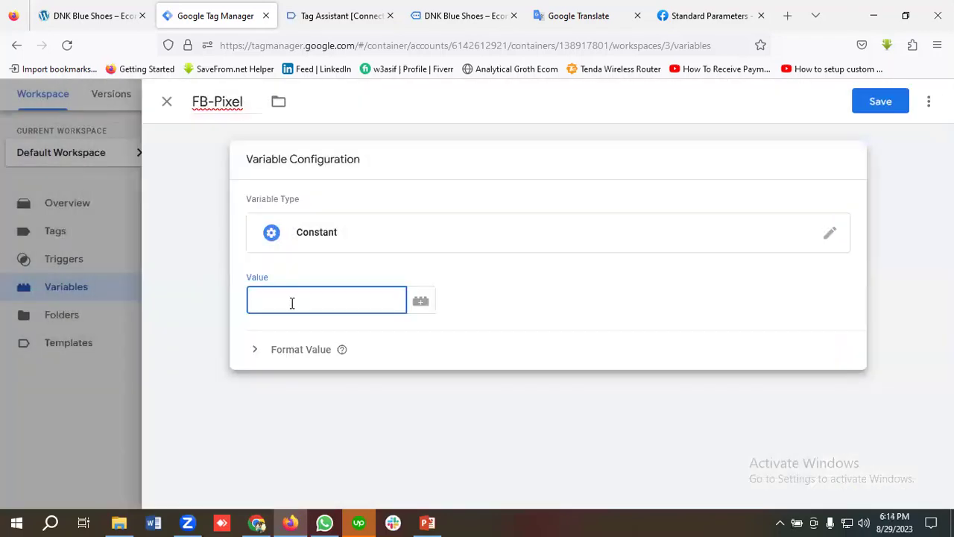
{"action": "key", "text": "ctrl+v"}
{"action": "left_click", "coordinate": [884, 105]}
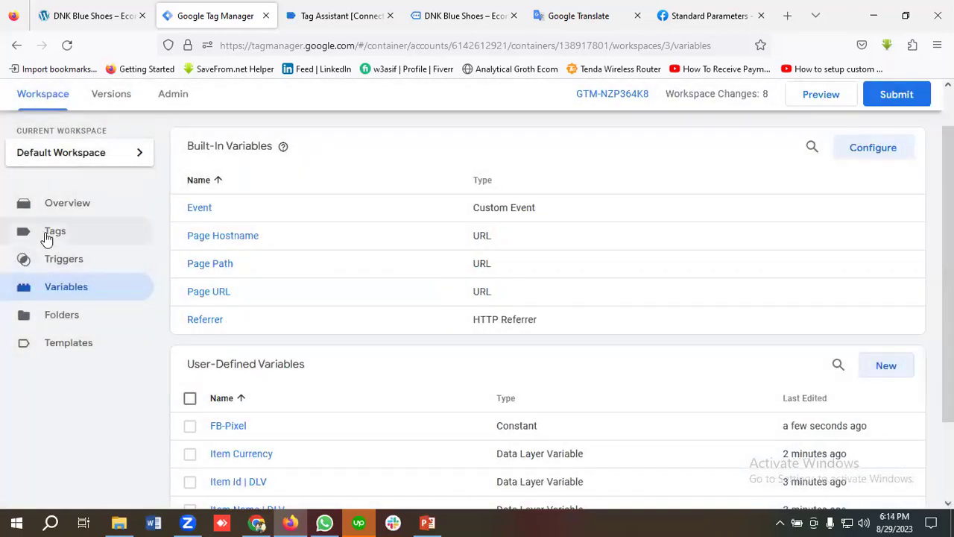
{"action": "left_click", "coordinate": [50, 237]}
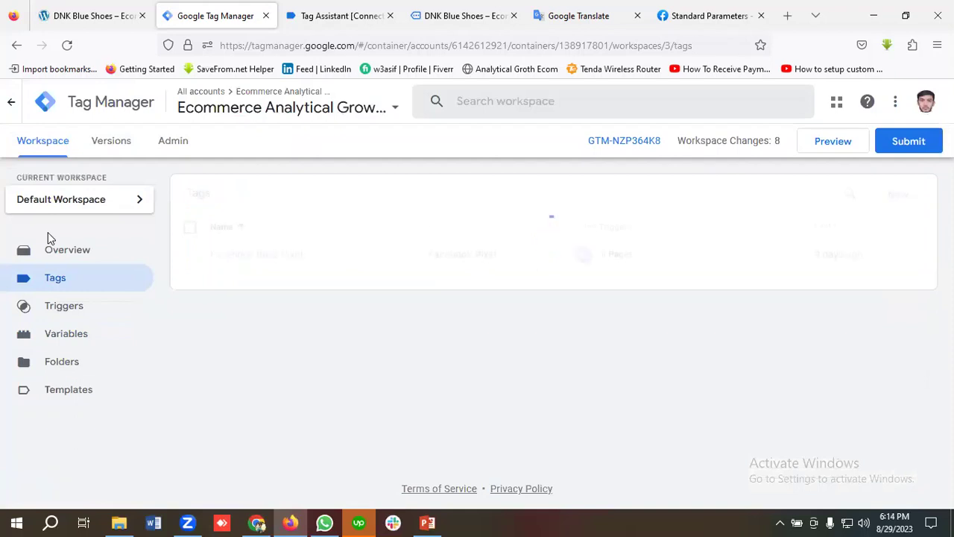
Create a new tag named 'Facebook View Content'
{"action": "left_click", "coordinate": [904, 208]}
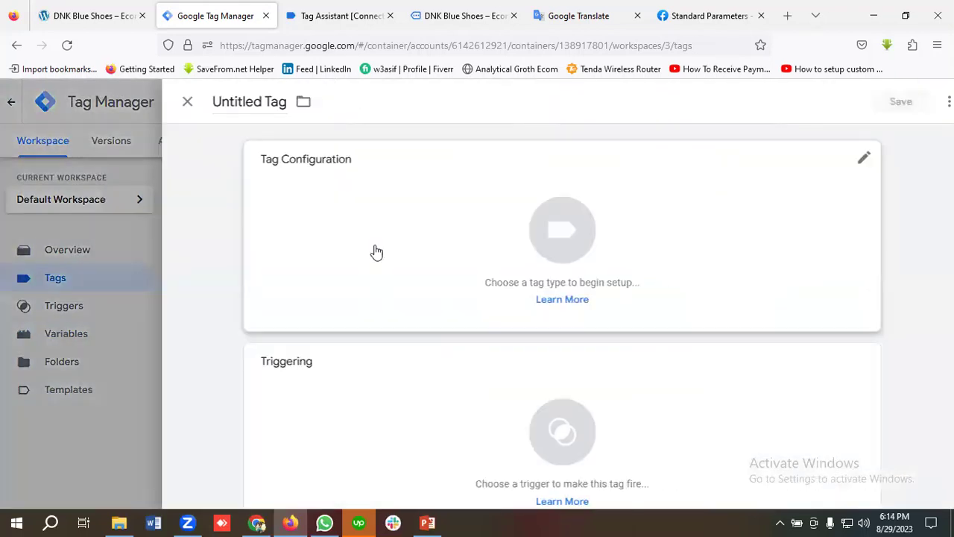
{"action": "left_click", "coordinate": [243, 110]}
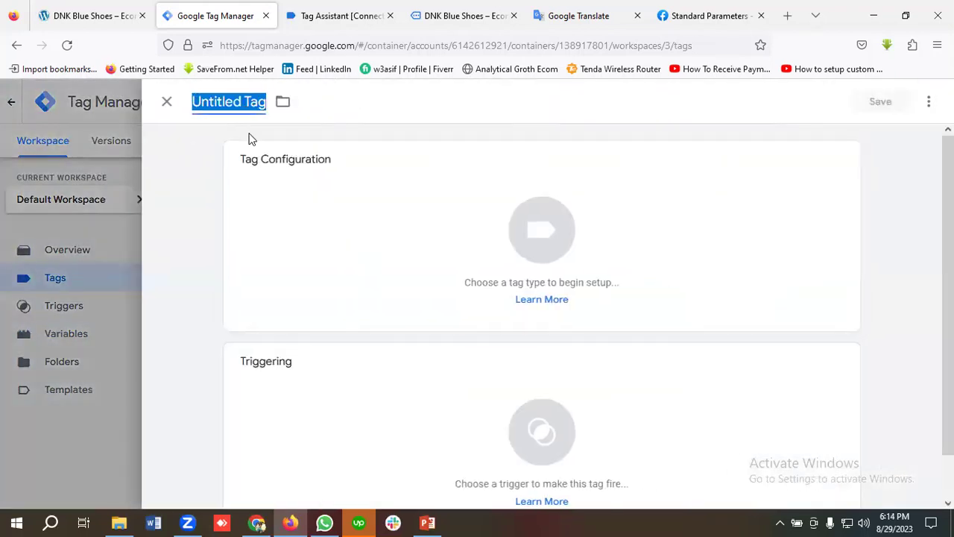
{"action": "key", "text": "BackSpace"}
{"action": "type", "text": "Faceboo"}
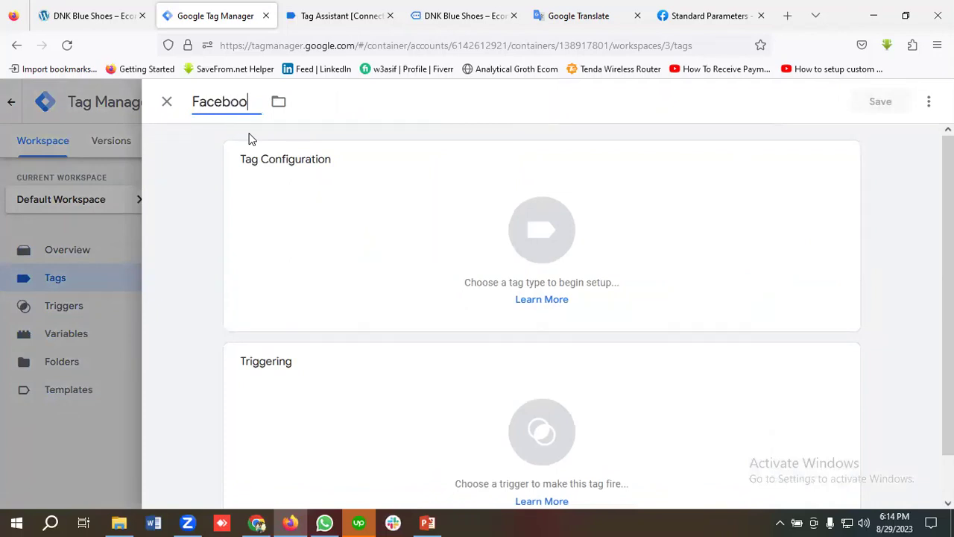
{"action": "type", "text": "k View"}
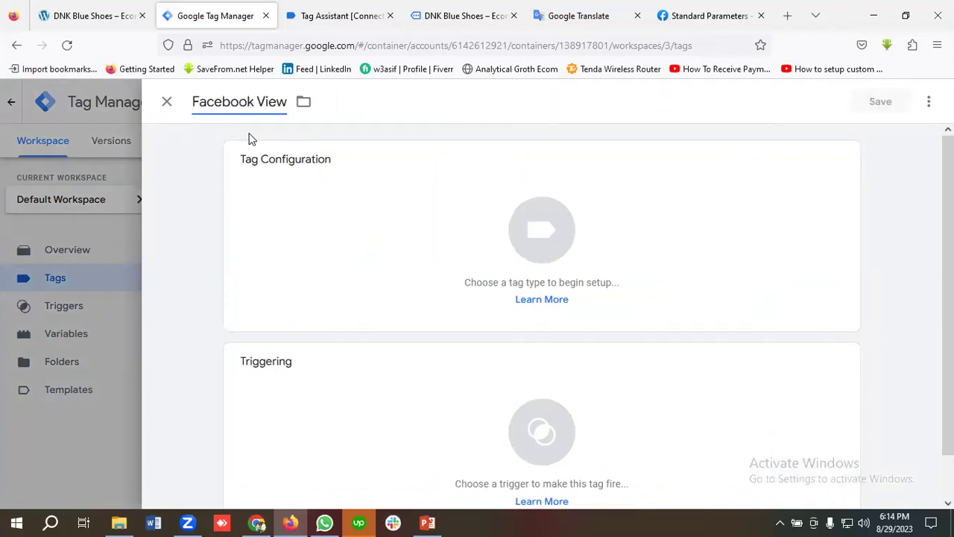
{"action": "type", "text": " Content"}
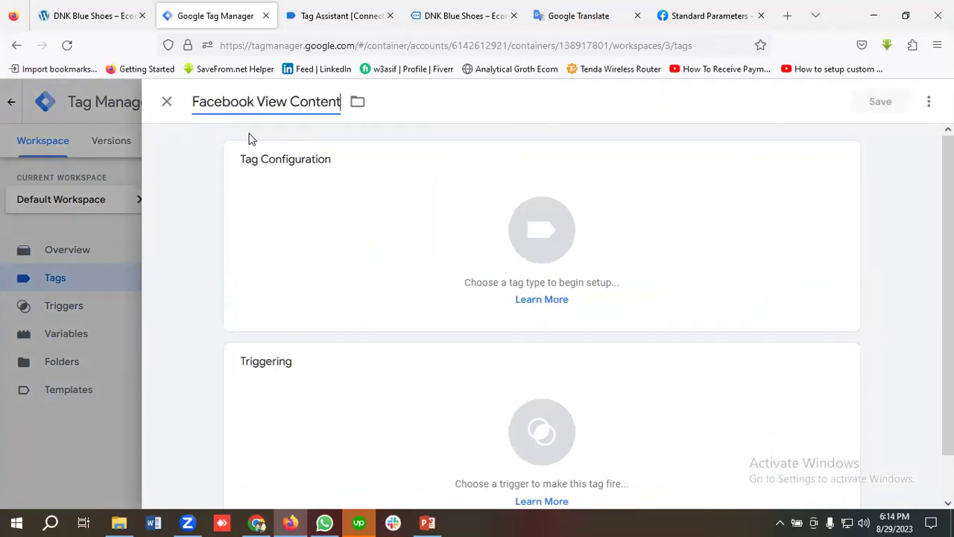
Set the tag type to Facebook Pixel and bring up the variable list for Pixel ID
{"action": "left_click", "coordinate": [531, 241]}
{"action": "left_click", "coordinate": [531, 241]}
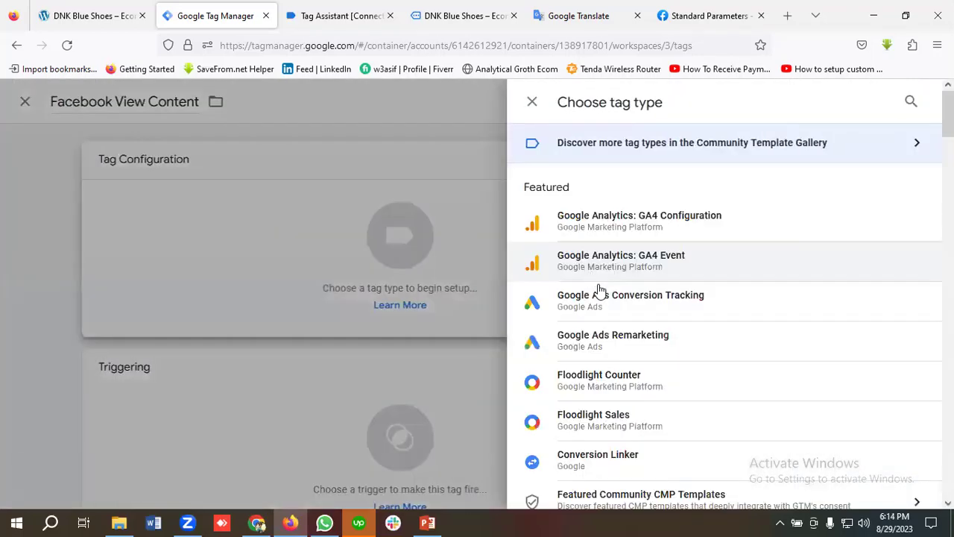
{"action": "scroll", "coordinate": [603, 292], "scroll_direction": "down", "scroll_amount": 5}
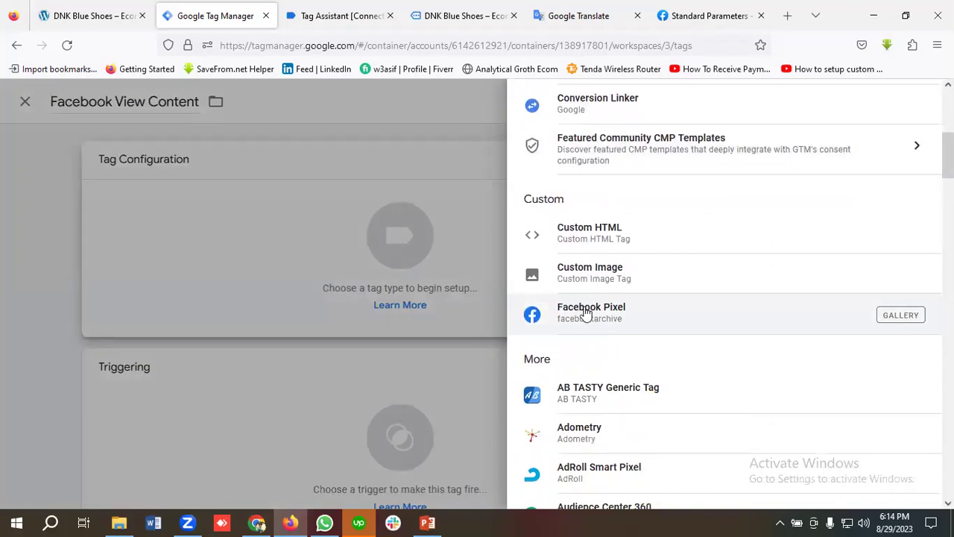
{"action": "left_click", "coordinate": [666, 325]}
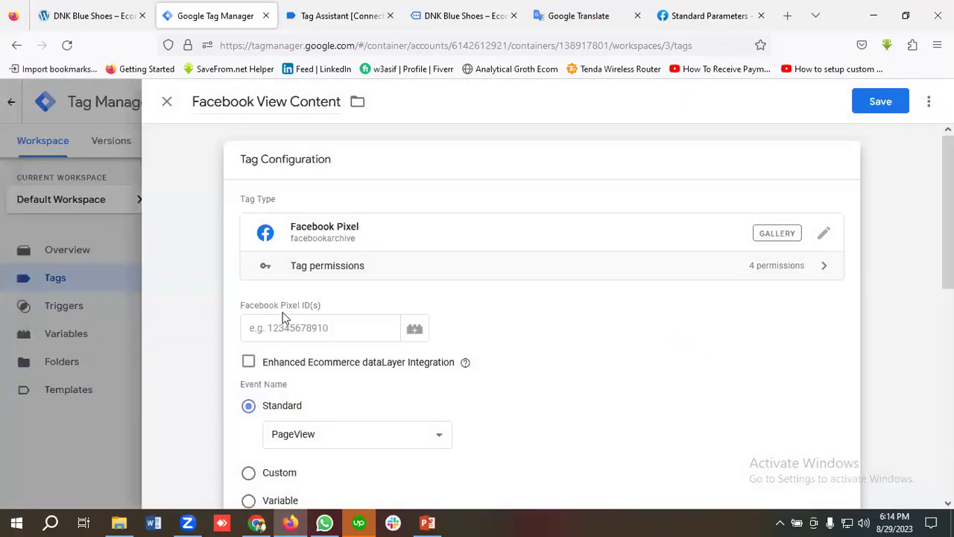
{"action": "left_click", "coordinate": [296, 322]}
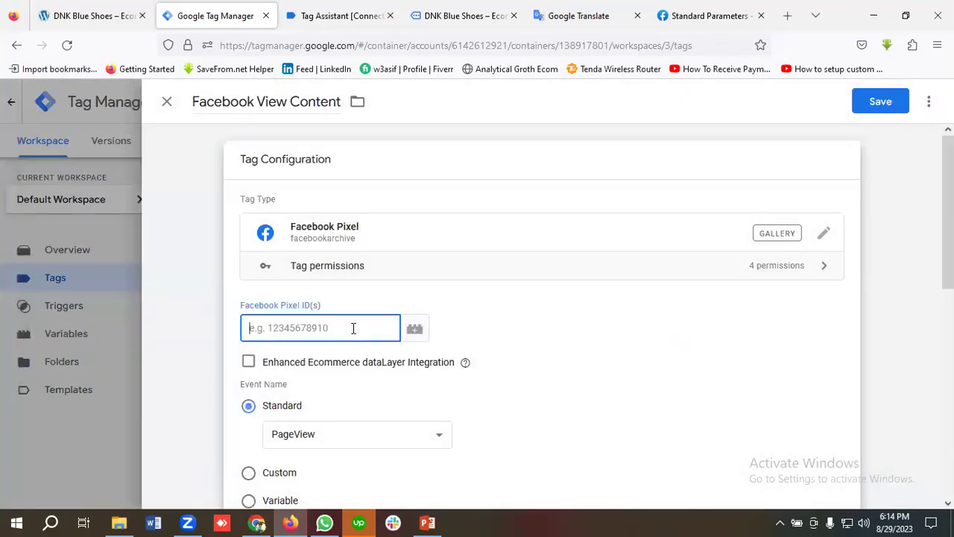
{"action": "left_click", "coordinate": [416, 331]}
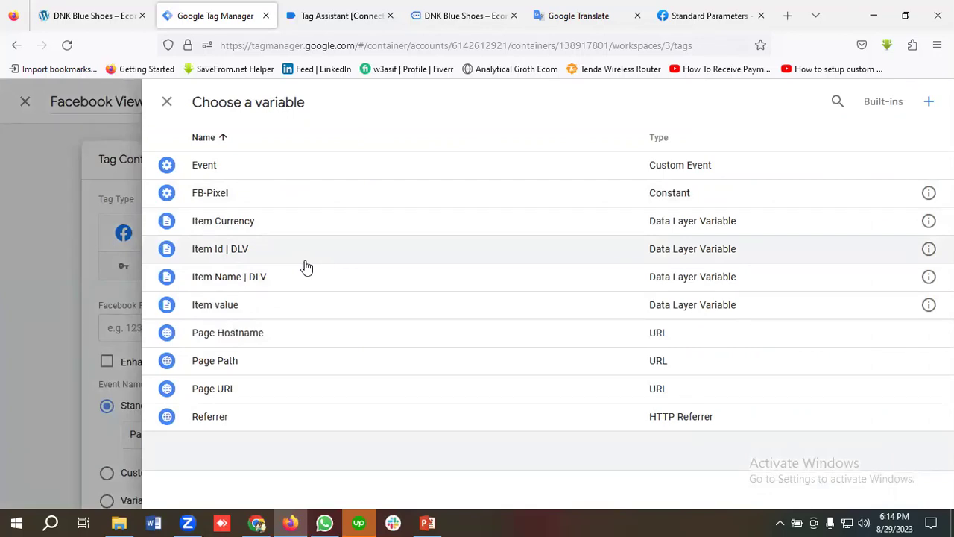
Set the Pixel ID to the FB-Pixel variable and the standard event to ViewContent
{"action": "left_click", "coordinate": [215, 198]}
{"action": "scroll", "coordinate": [312, 302], "scroll_direction": "down", "scroll_amount": 3}
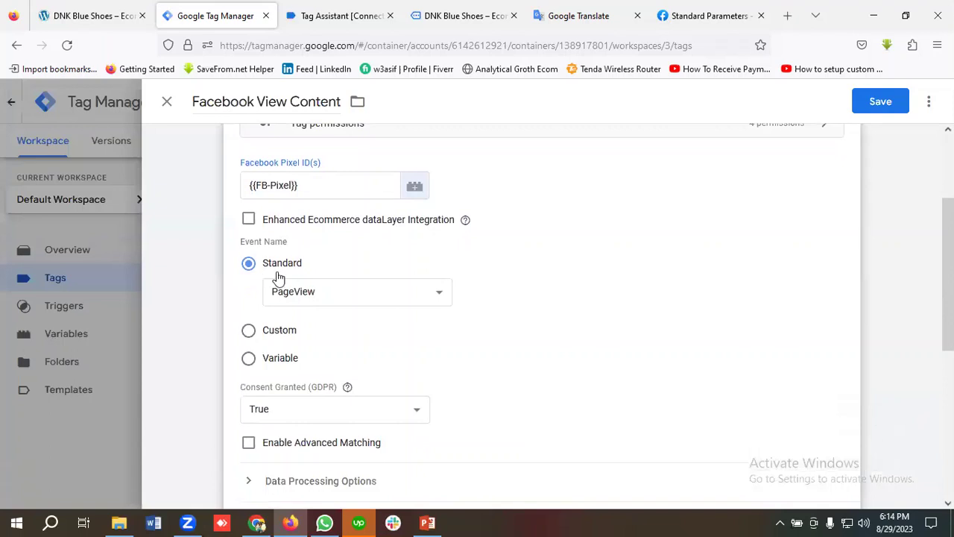
{"action": "left_click", "coordinate": [299, 296]}
{"action": "scroll", "coordinate": [317, 388], "scroll_direction": "down", "scroll_amount": 3}
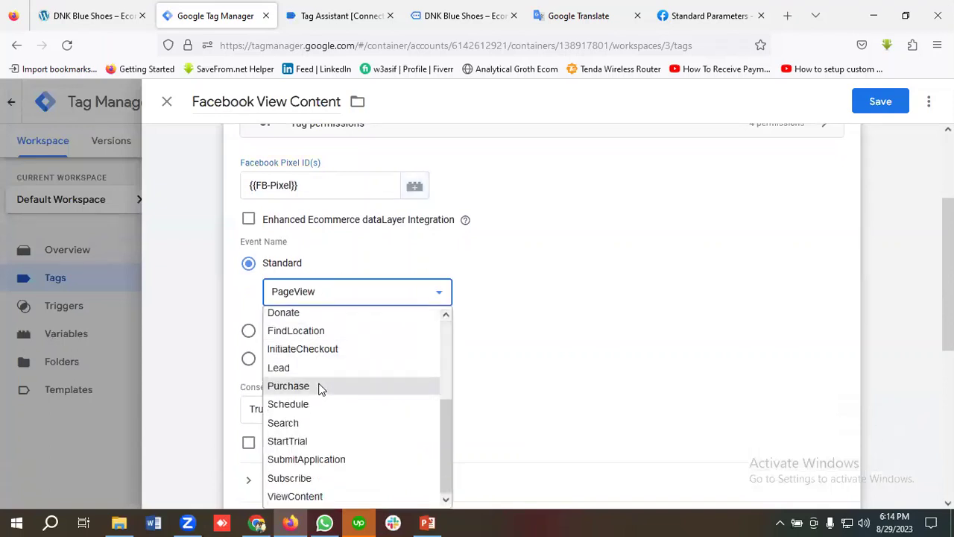
{"action": "left_click", "coordinate": [312, 495]}
Expand Object Properties and add six empty property rows
{"action": "scroll", "coordinate": [353, 335], "scroll_direction": "down", "scroll_amount": 3}
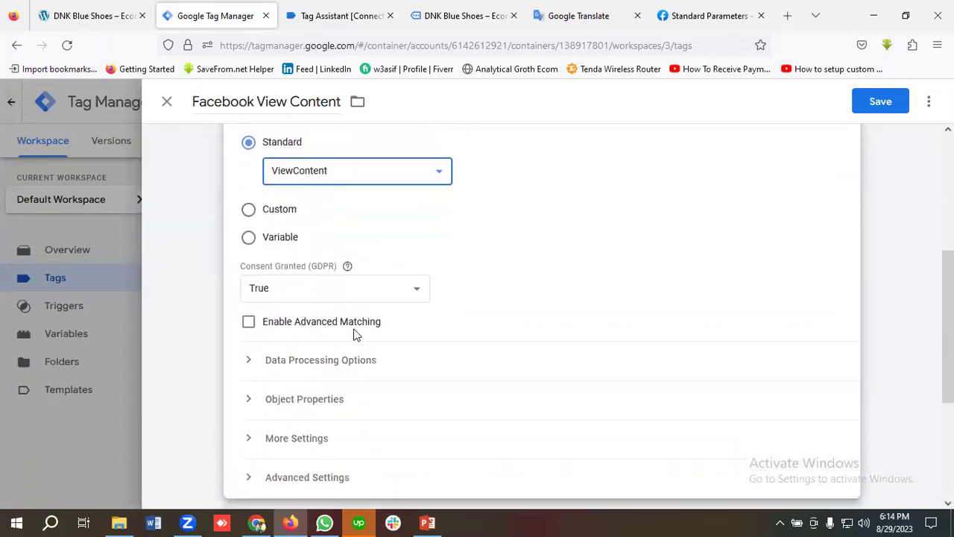
{"action": "scroll", "coordinate": [379, 347], "scroll_direction": "down", "scroll_amount": 1}
{"action": "left_click", "coordinate": [298, 314]}
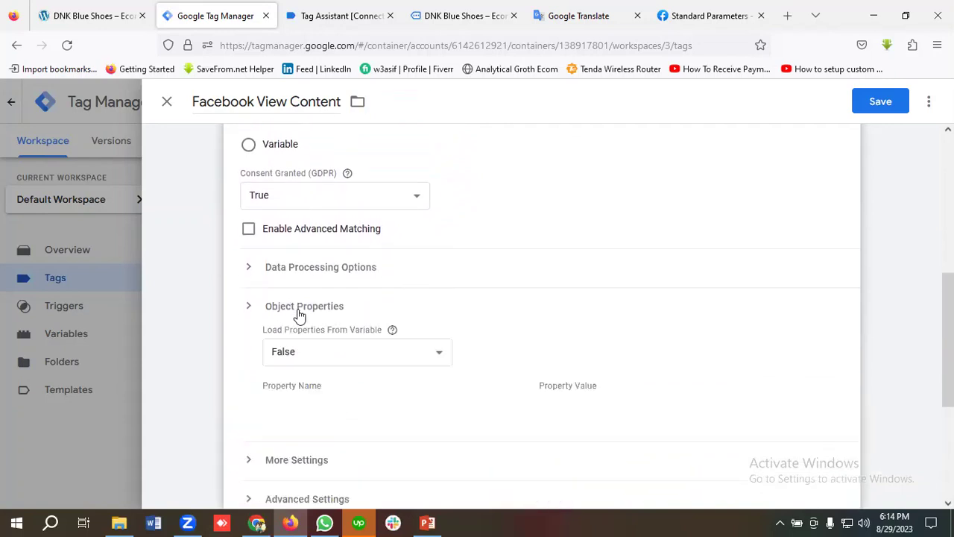
{"action": "scroll", "coordinate": [324, 351], "scroll_direction": "down", "scroll_amount": 1}
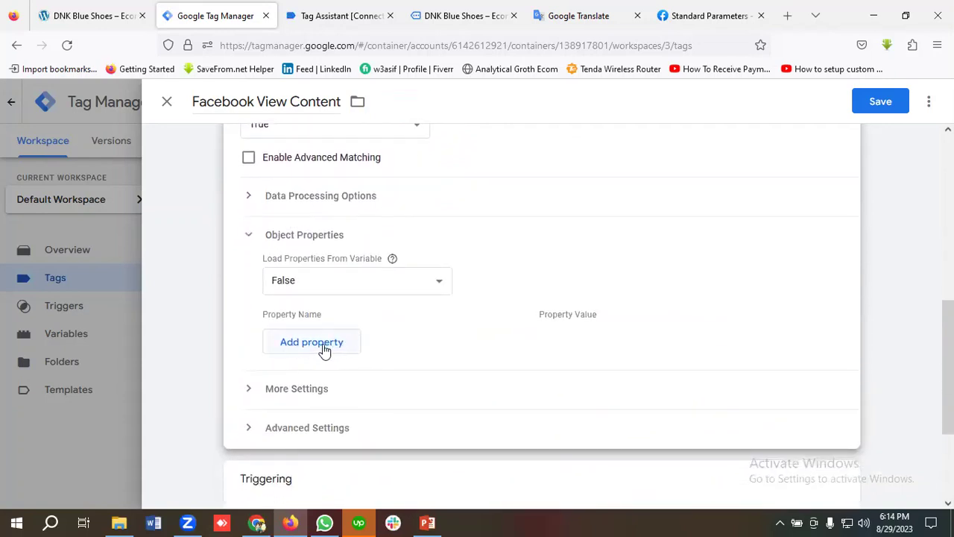
{"action": "left_click", "coordinate": [324, 350]}
{"action": "left_click", "coordinate": [330, 366]}
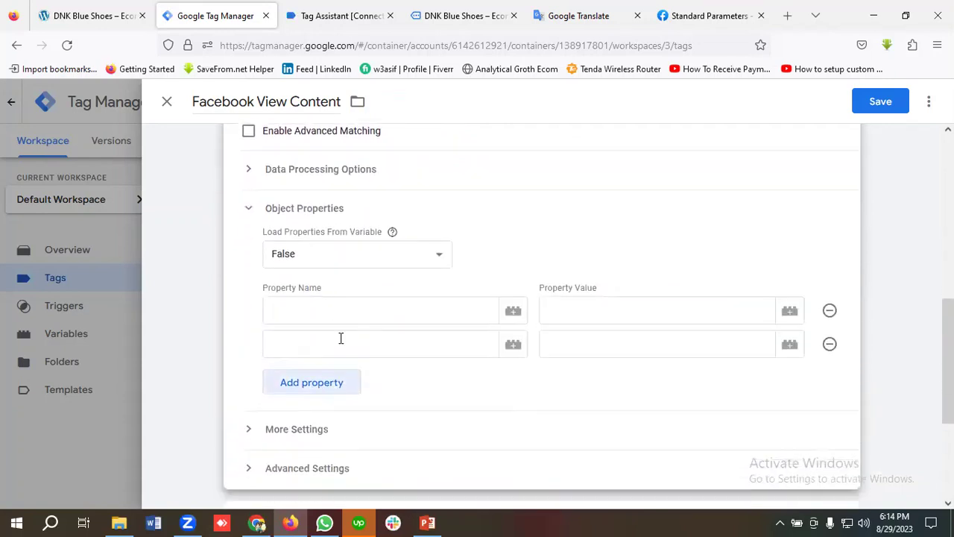
{"action": "scroll", "coordinate": [341, 338], "scroll_direction": "down", "scroll_amount": 1}
{"action": "left_click", "coordinate": [319, 336]}
{"action": "left_click", "coordinate": [330, 371]}
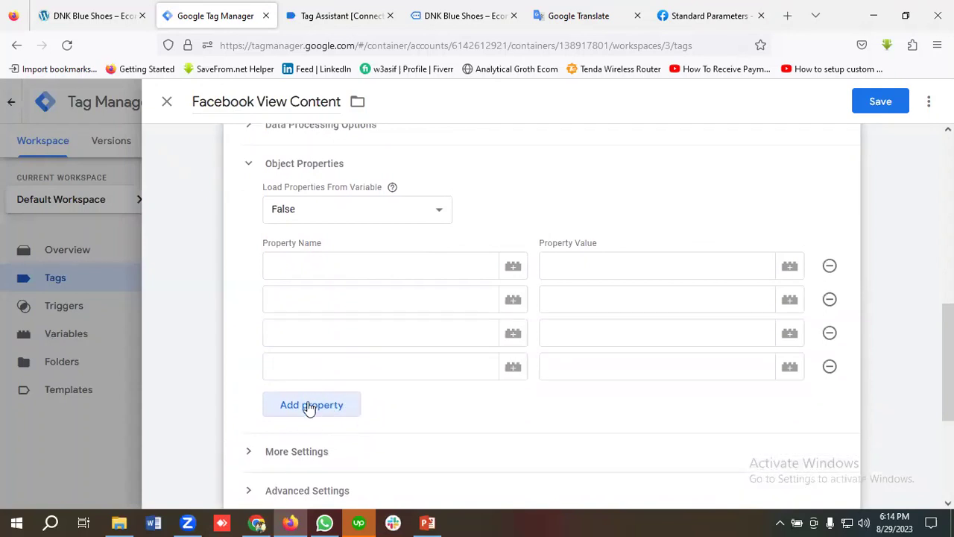
{"action": "left_click", "coordinate": [310, 408]}
{"action": "left_click", "coordinate": [313, 447]}
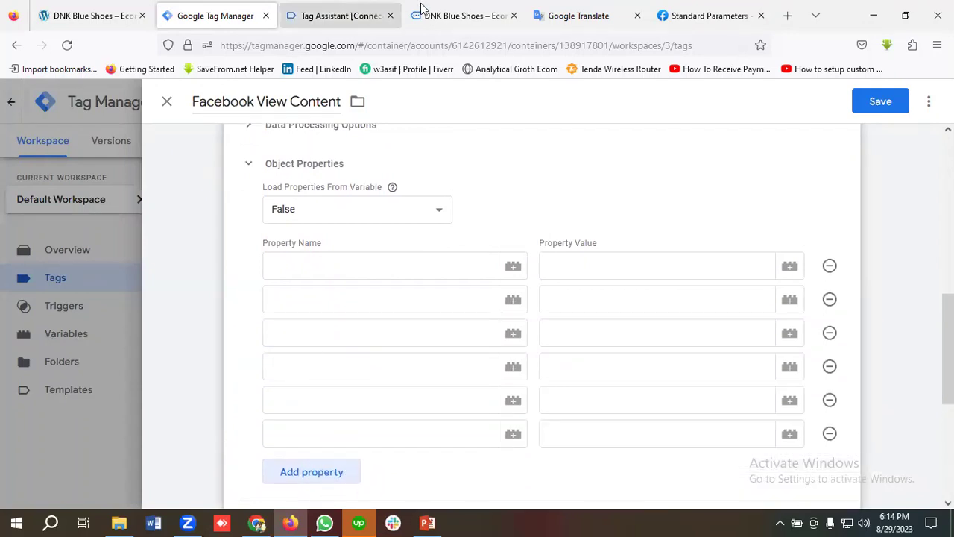
Fill the first property row with event_name = ViewContent, copied from the notes
{"action": "left_click", "coordinate": [566, 15]}
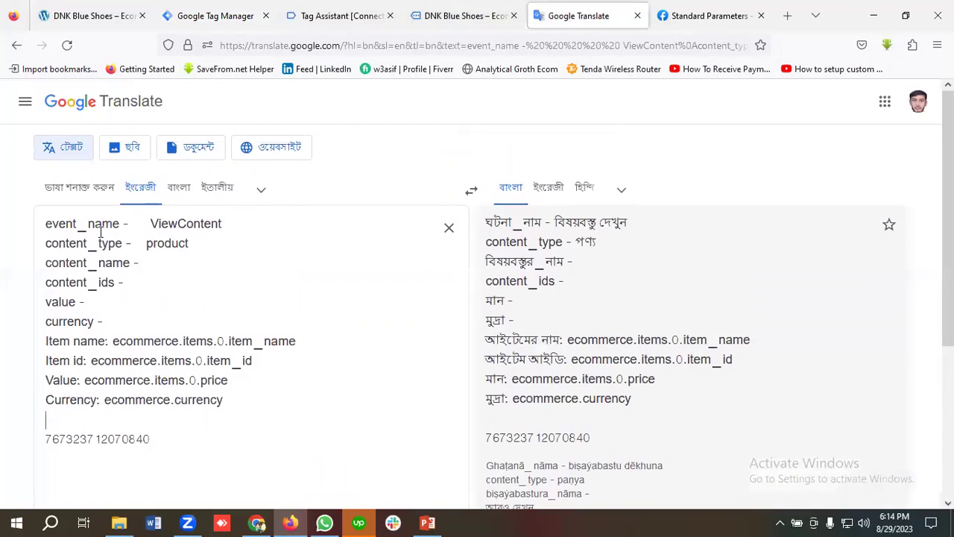
{"action": "left_click_drag", "start_coordinate": [119, 223], "coordinate": [48, 223]}
{"action": "left_click", "coordinate": [87, 223]}
{"action": "left_click_drag", "start_coordinate": [120, 224], "coordinate": [44, 223]}
{"action": "key", "text": "ctrl+c"}
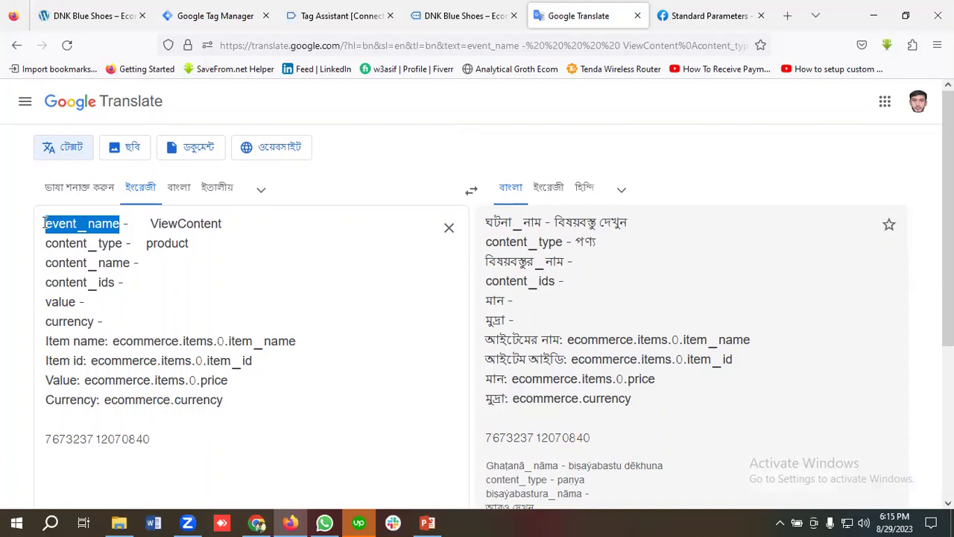
{"action": "left_click", "coordinate": [252, 15]}
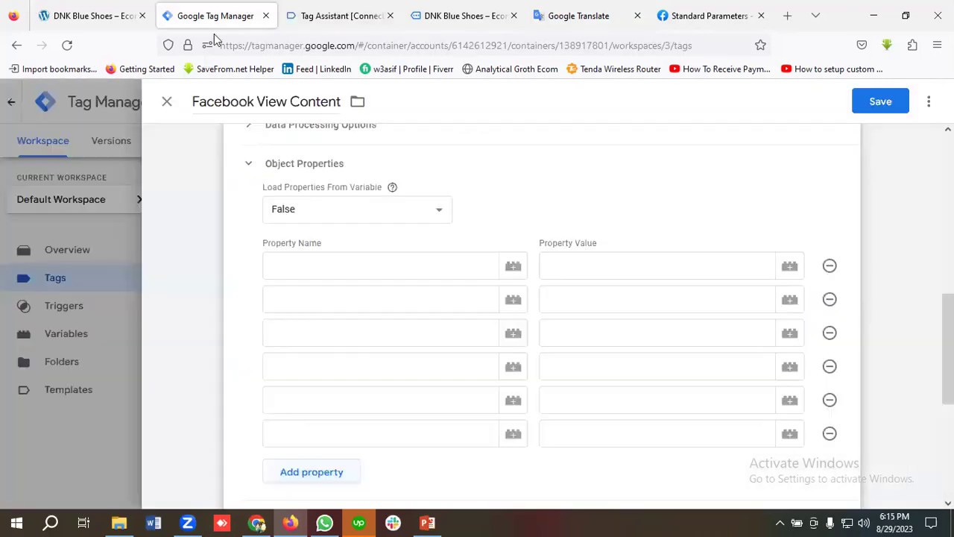
{"action": "left_click", "coordinate": [301, 260]}
{"action": "key", "text": "ctrl+v"}
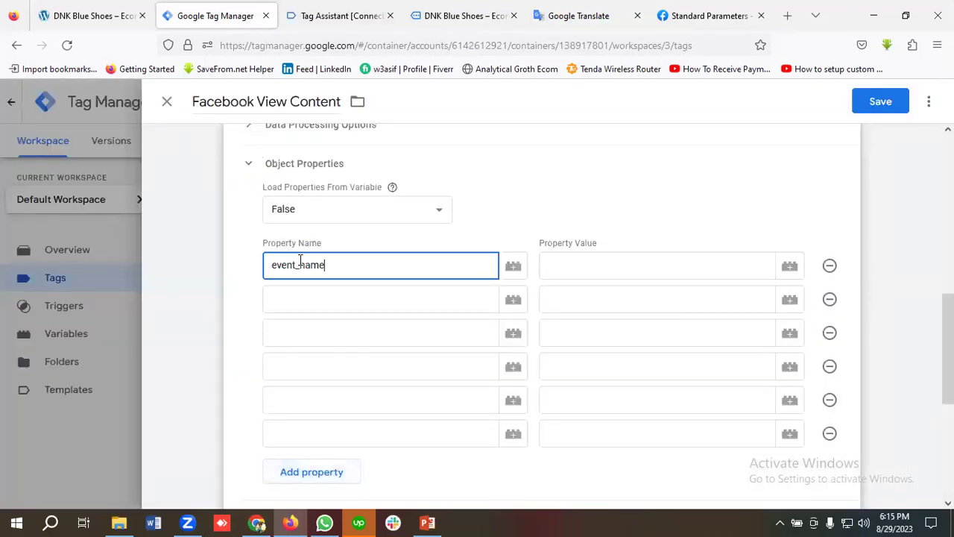
{"action": "left_click", "coordinate": [568, 272]}
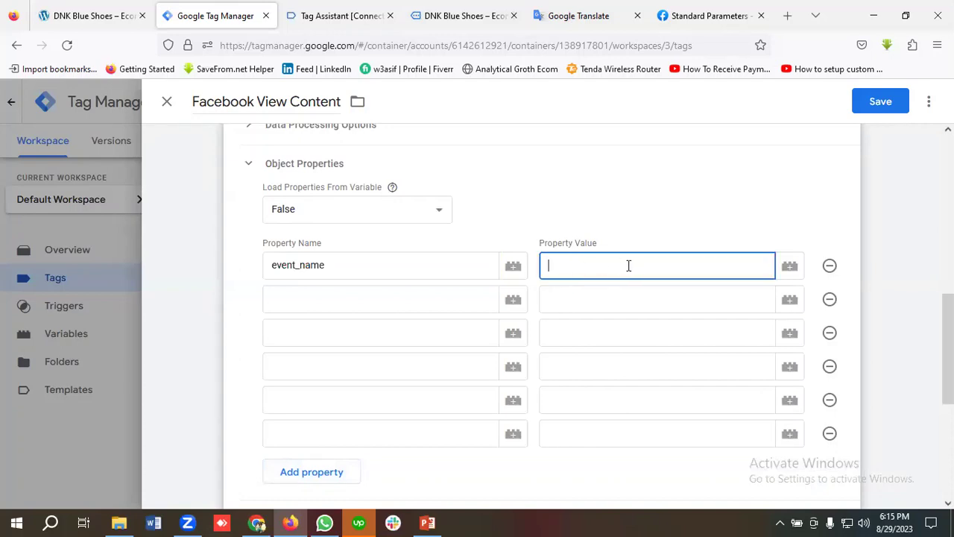
{"action": "left_click", "coordinate": [584, 7]}
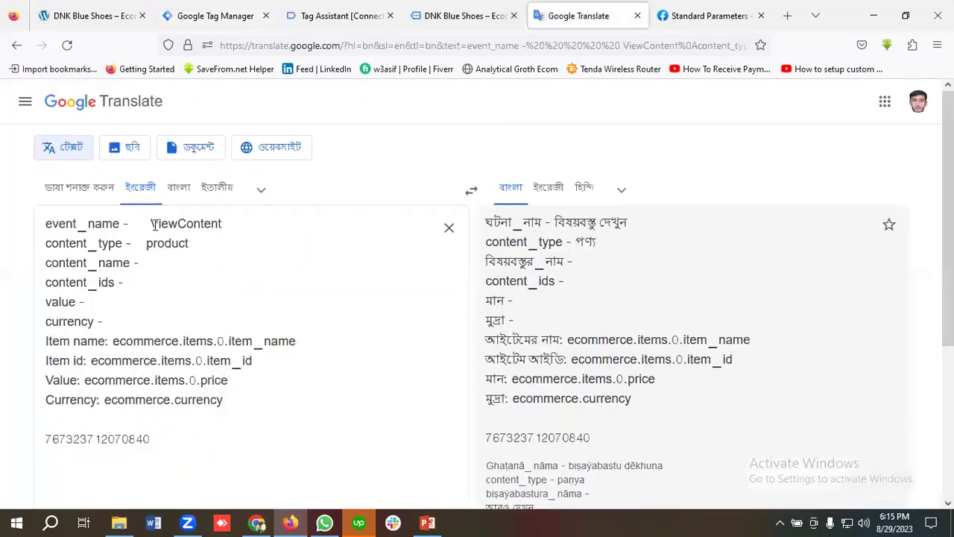
{"action": "left_click_drag", "start_coordinate": [151, 224], "coordinate": [224, 224]}
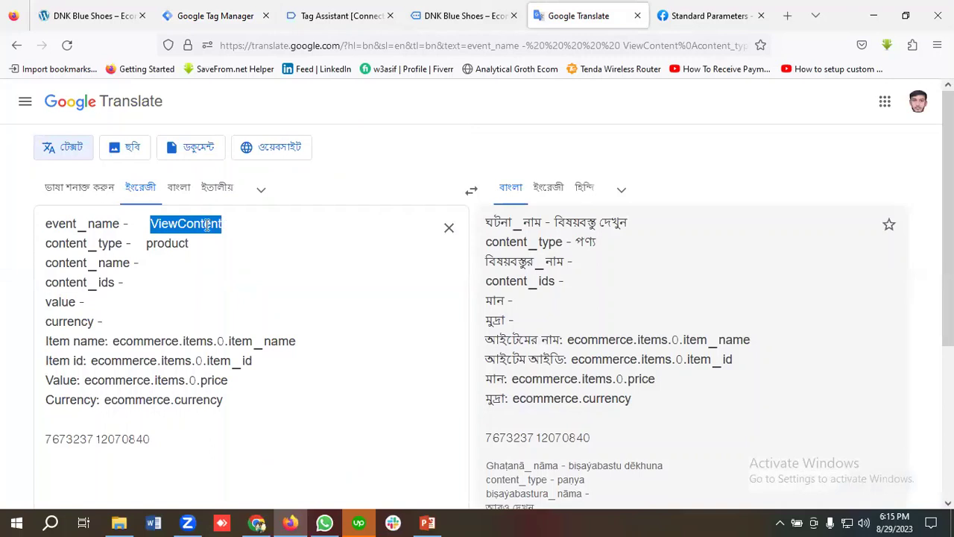
{"action": "right_click", "coordinate": [207, 224]}
{"action": "left_click", "coordinate": [245, 310]}
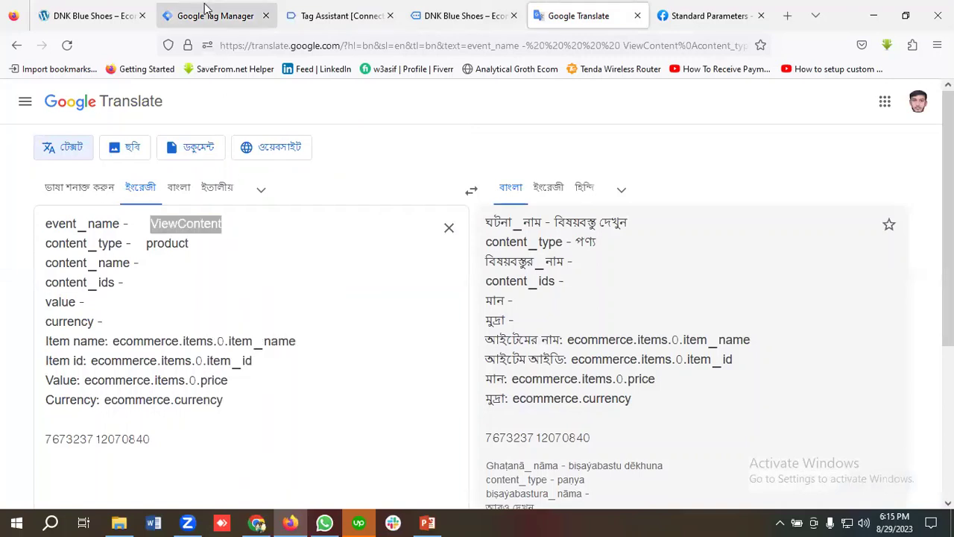
{"action": "left_click", "coordinate": [207, 10]}
{"action": "key", "text": "ctrl+v"}
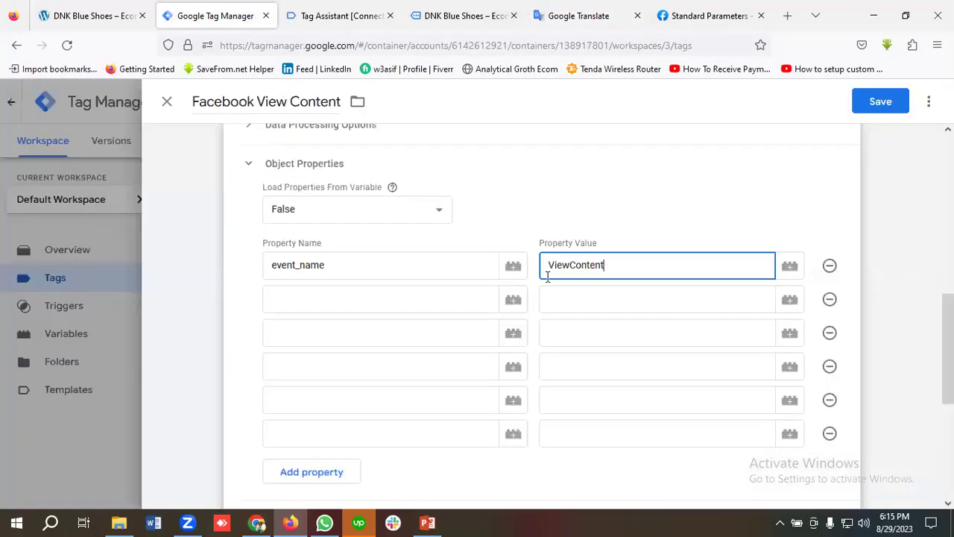
Fill the second property row with content_type = product, copied from the notes
{"action": "left_click", "coordinate": [330, 299]}
{"action": "key", "text": "ctrl+5"}
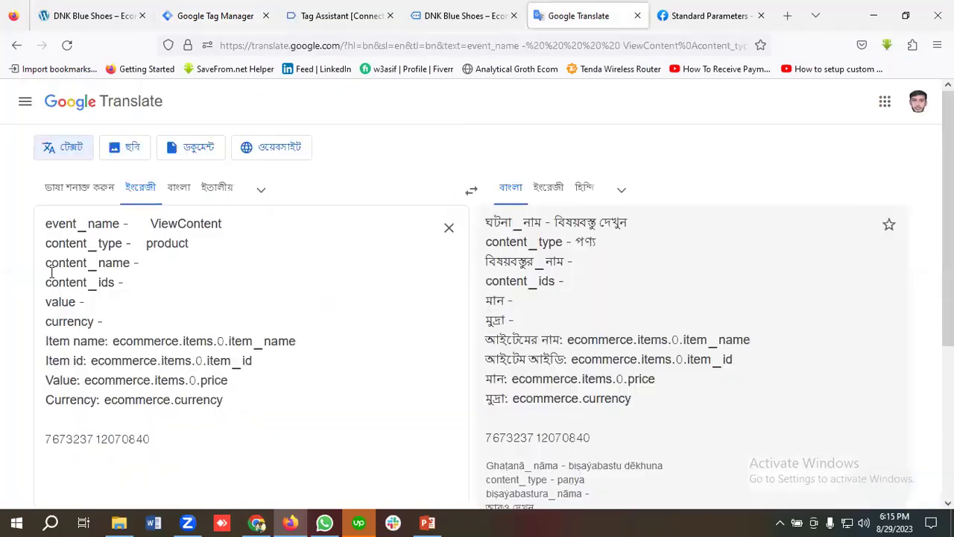
{"action": "double_click", "coordinate": [109, 248]}
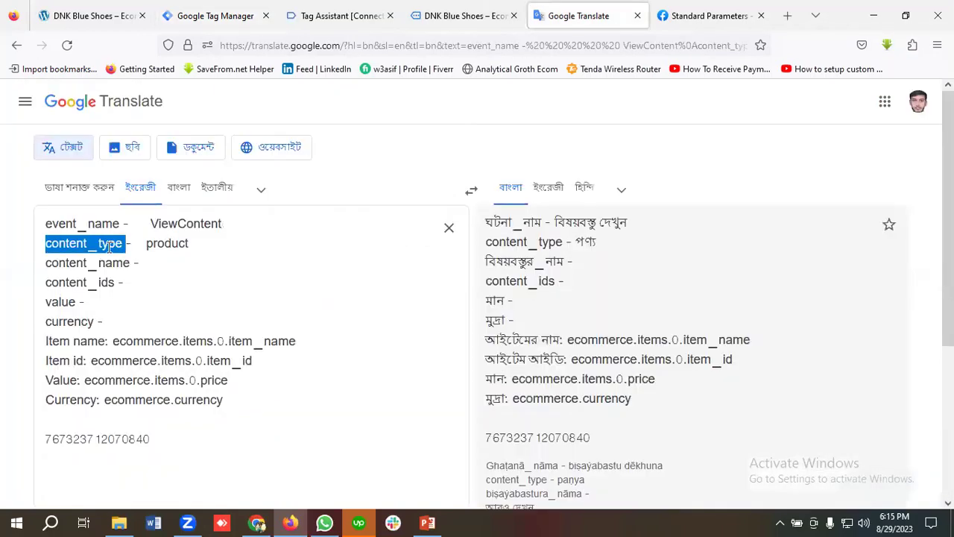
{"action": "left_click", "coordinate": [233, 9]}
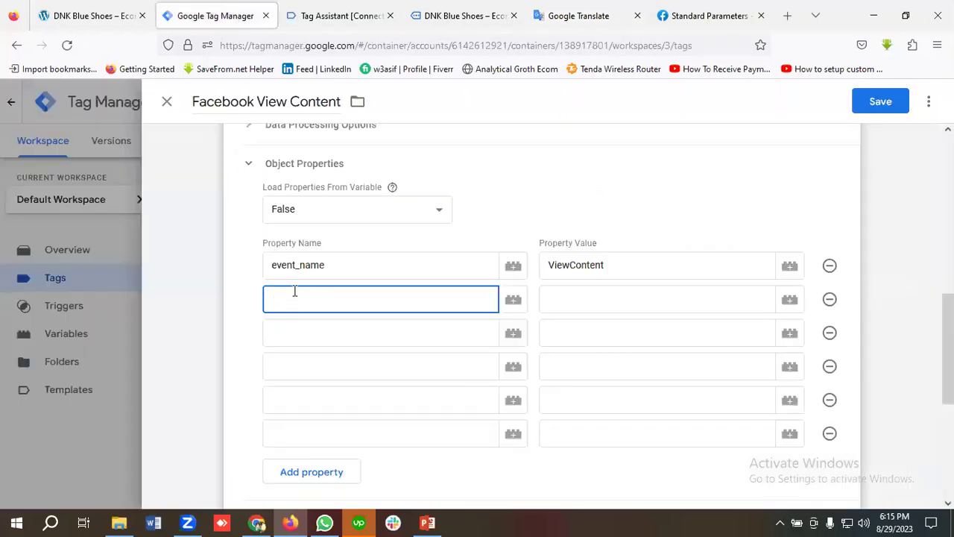
{"action": "key", "text": "ctrl+v"}
{"action": "left_click", "coordinate": [573, 300]}
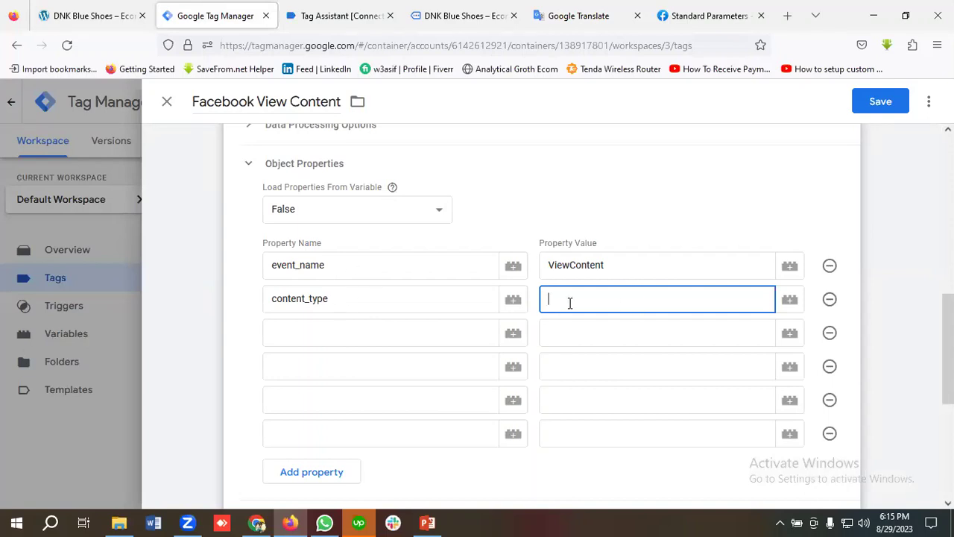
{"action": "left_click", "coordinate": [578, 9]}
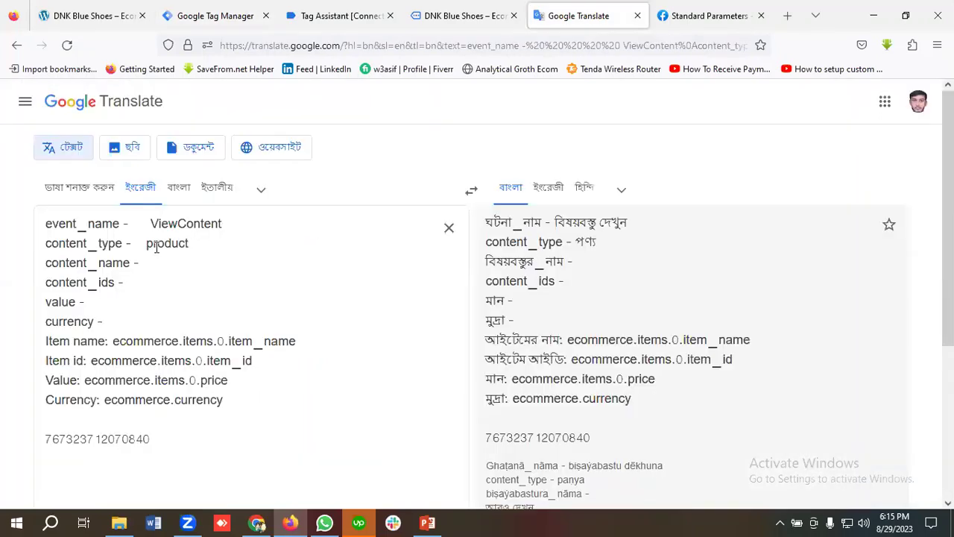
{"action": "double_click", "coordinate": [160, 247]}
{"action": "right_click", "coordinate": [161, 249]}
{"action": "left_click", "coordinate": [196, 332]}
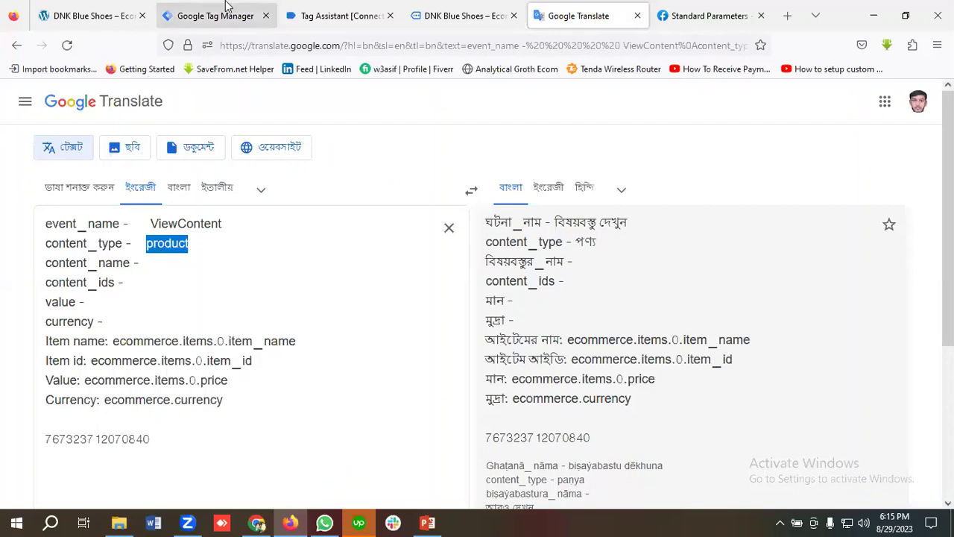
{"action": "left_click", "coordinate": [215, 16]}
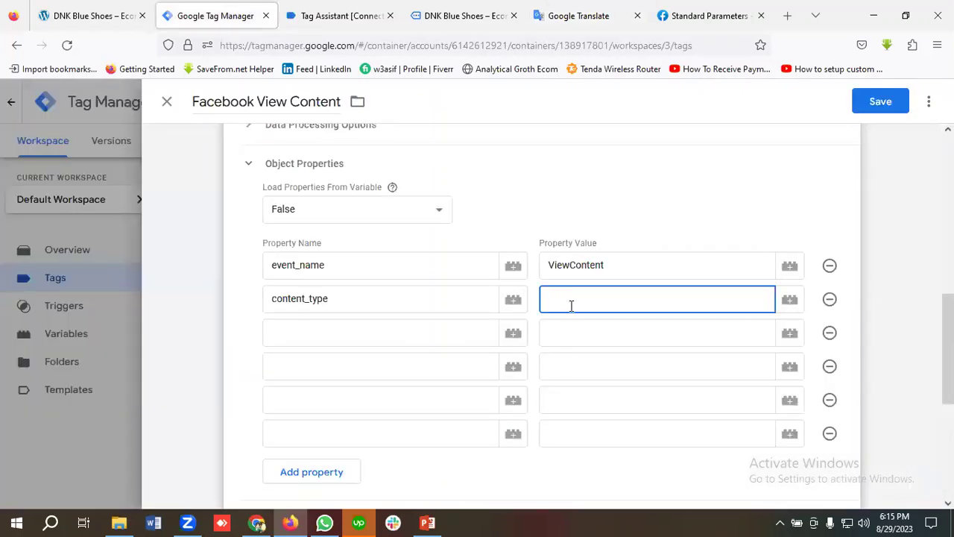
{"action": "key", "text": "ctrl+v"}
{"action": "left_click", "coordinate": [393, 329]}
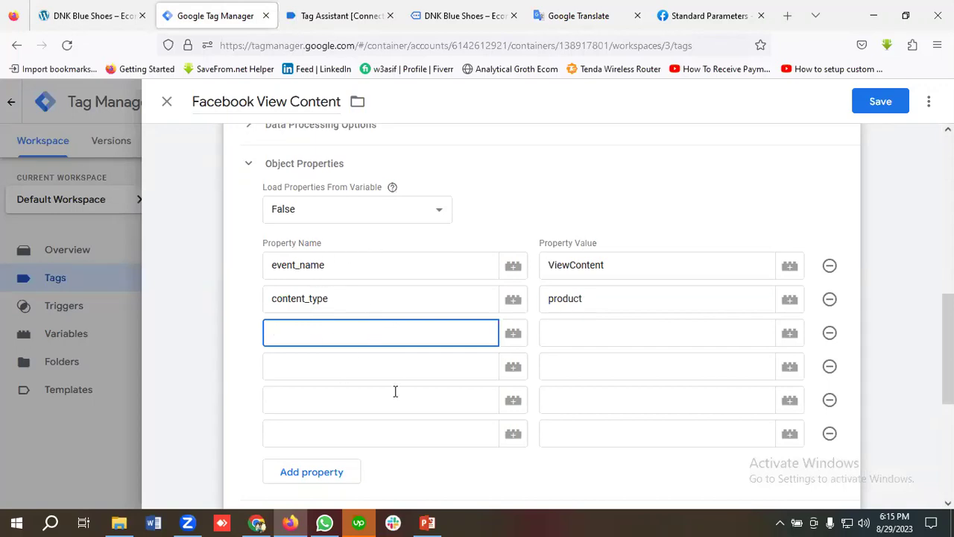
{"action": "left_click", "coordinate": [709, 15]}
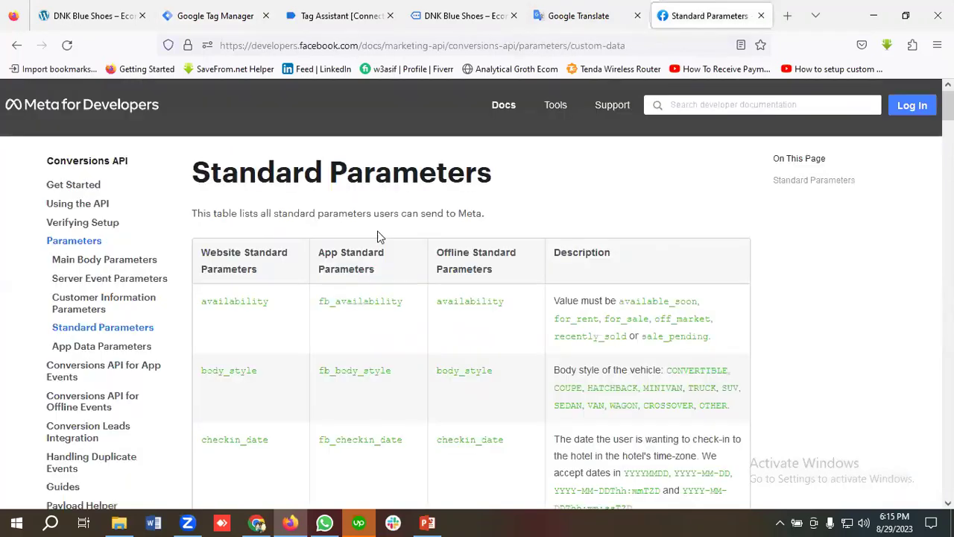
{"action": "scroll", "coordinate": [377, 231], "scroll_direction": "down", "scroll_amount": 8}
{"action": "scroll", "coordinate": [338, 344], "scroll_direction": "up", "scroll_amount": 8}
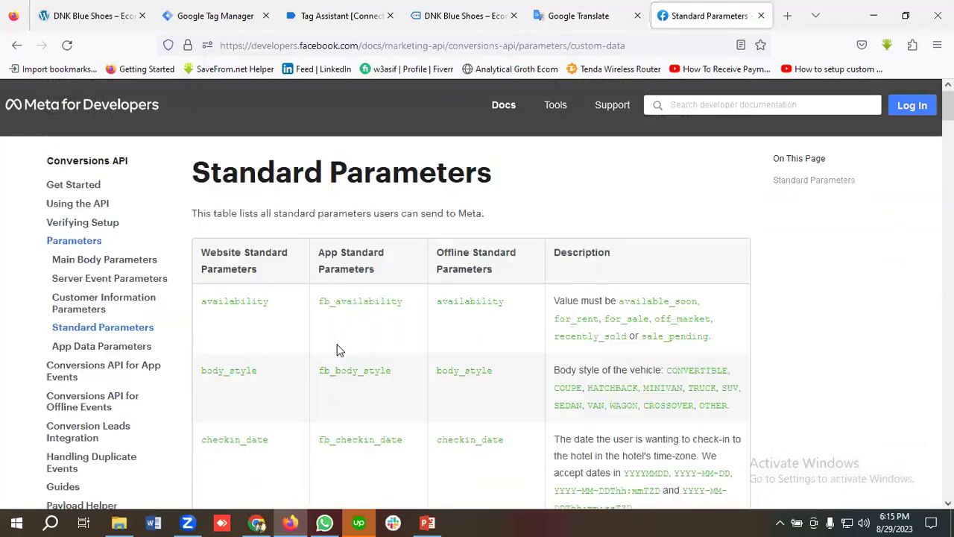
{"action": "scroll", "coordinate": [379, 341], "scroll_direction": "down", "scroll_amount": 15}
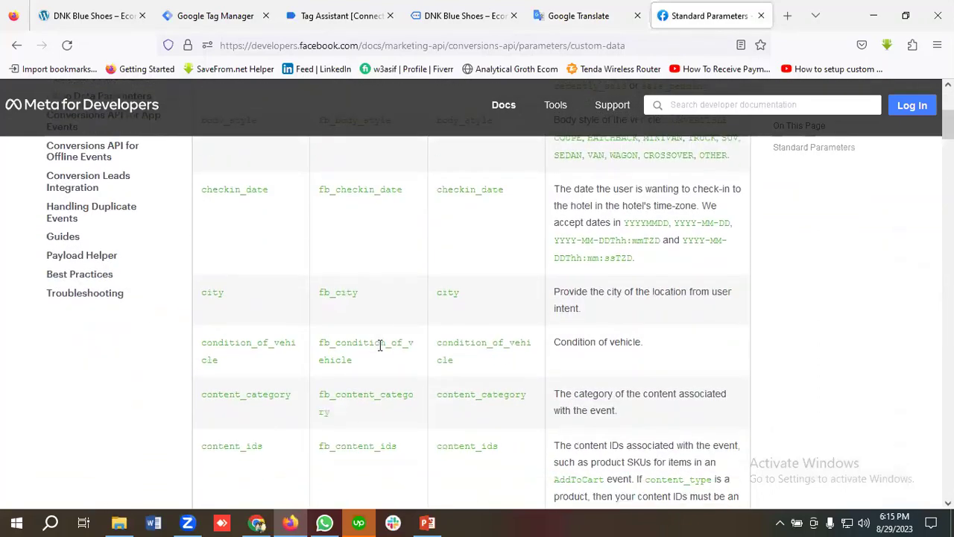
{"action": "scroll", "coordinate": [379, 351], "scroll_direction": "down", "scroll_amount": 8}
{"action": "scroll", "coordinate": [379, 350], "scroll_direction": "up", "scroll_amount": 15}
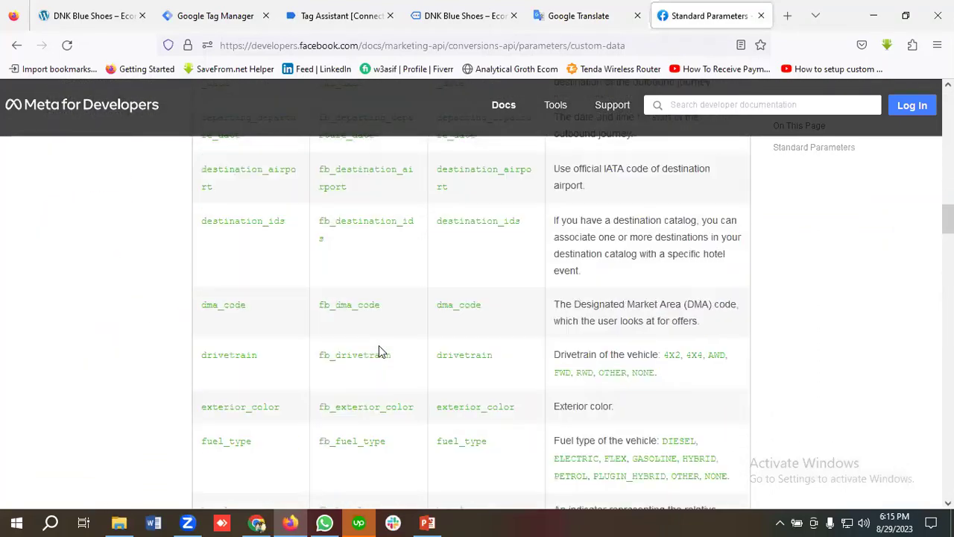
{"action": "scroll", "coordinate": [379, 347], "scroll_direction": "up", "scroll_amount": 5}
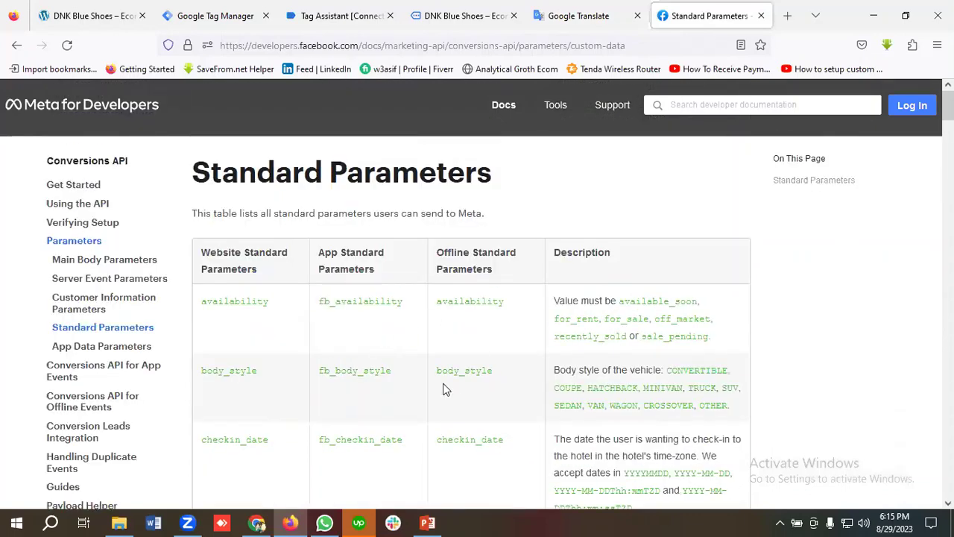
{"action": "left_click", "coordinate": [233, 9]}
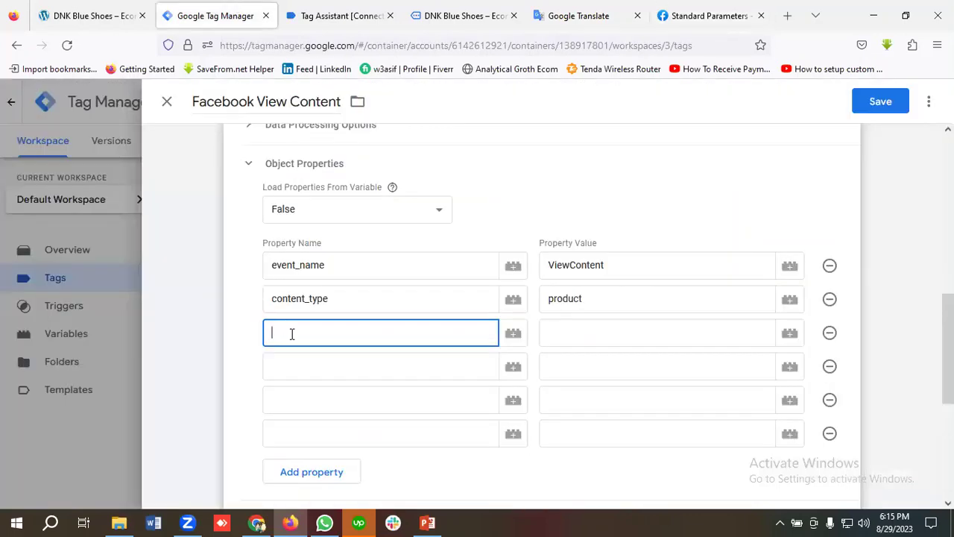
Add the third property content_name with value {{Item Name | DLV}}
{"action": "left_click", "coordinate": [563, 19]}
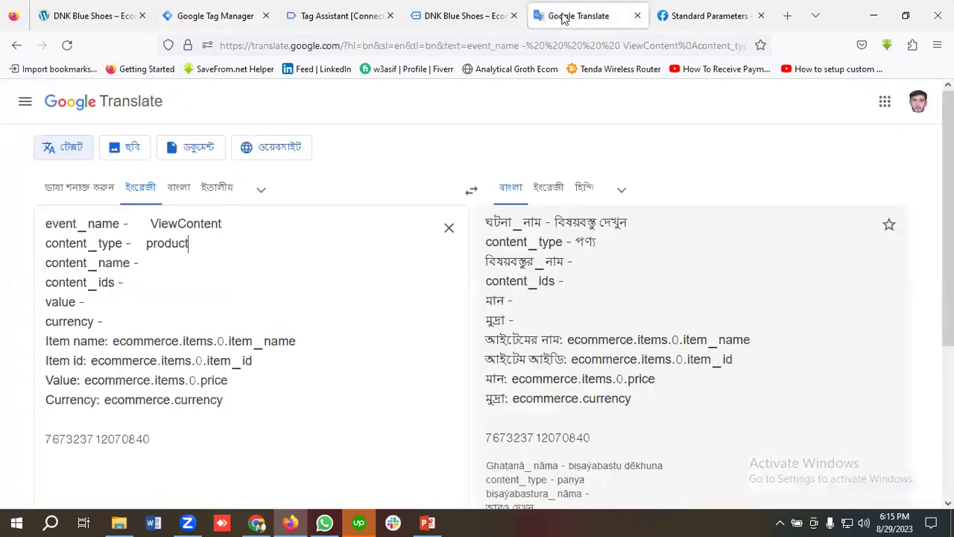
{"action": "double_click", "coordinate": [66, 262]}
{"action": "right_click", "coordinate": [69, 265]}
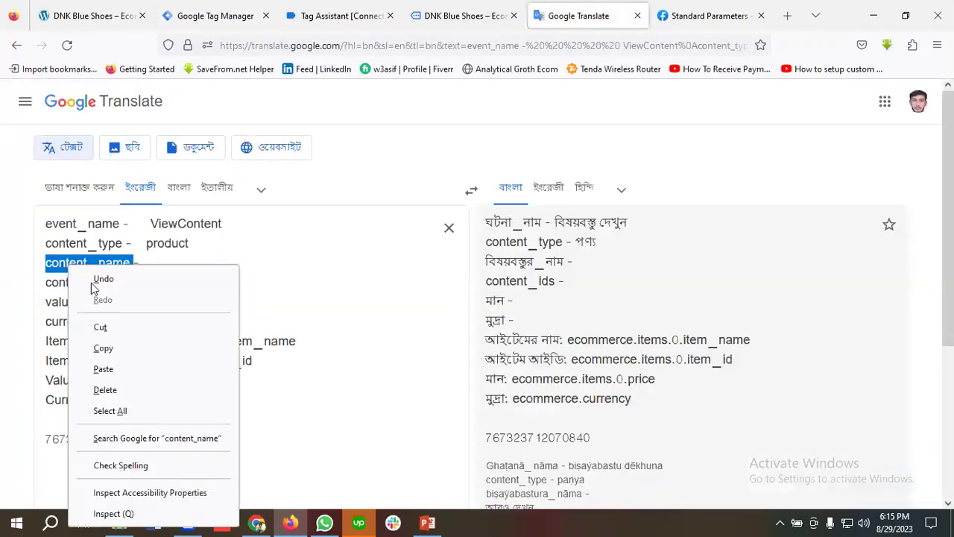
{"action": "left_click", "coordinate": [102, 346]}
{"action": "left_click", "coordinate": [250, 18]}
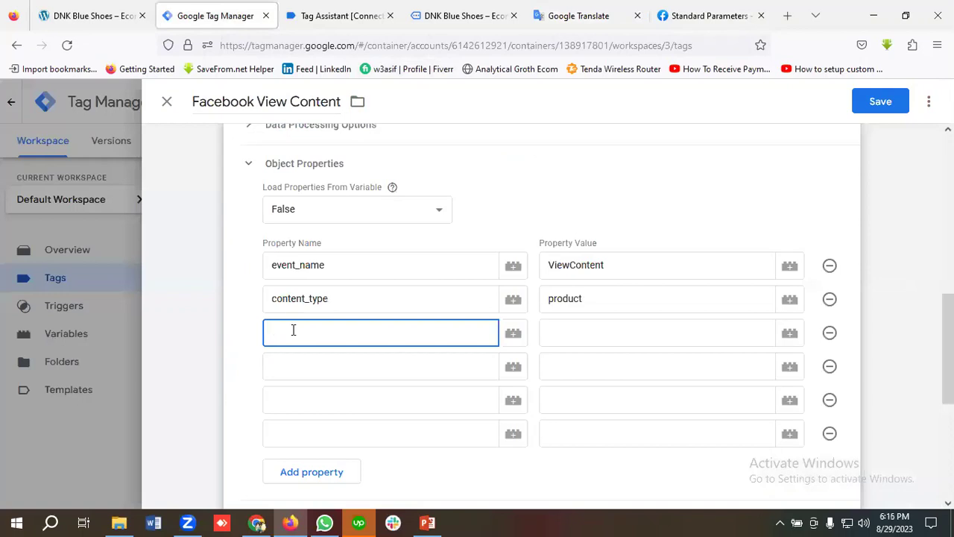
{"action": "key", "text": "ctrl+v"}
{"action": "left_click", "coordinate": [650, 330]}
{"action": "left_click", "coordinate": [787, 336]}
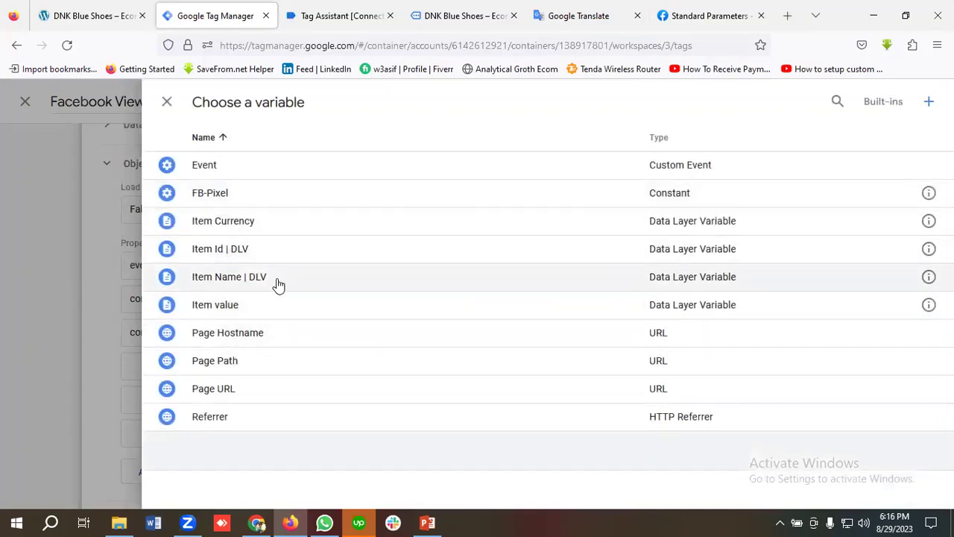
{"action": "left_click", "coordinate": [236, 279]}
Add the fourth property content_ids with value {{Item Id | DLV}}
{"action": "left_click", "coordinate": [308, 365]}
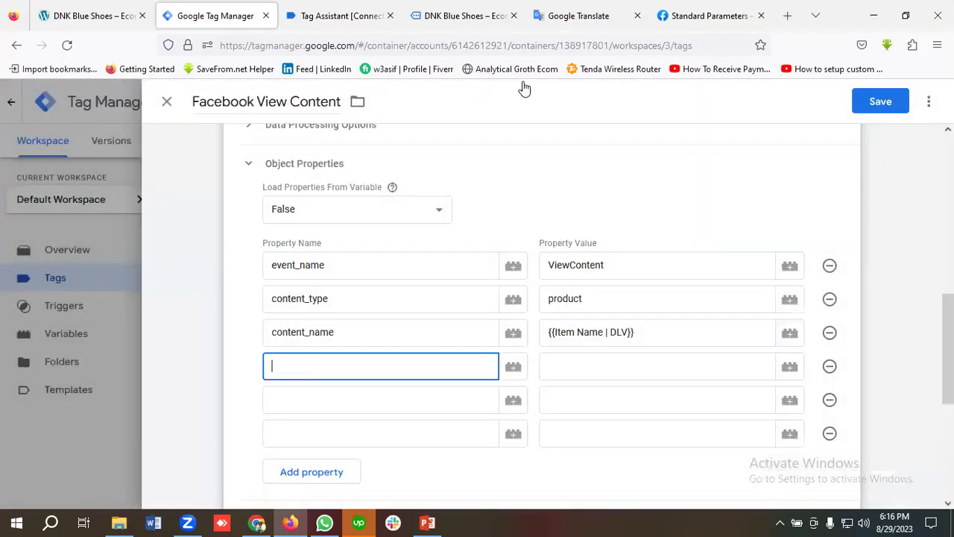
{"action": "left_click", "coordinate": [553, 19]}
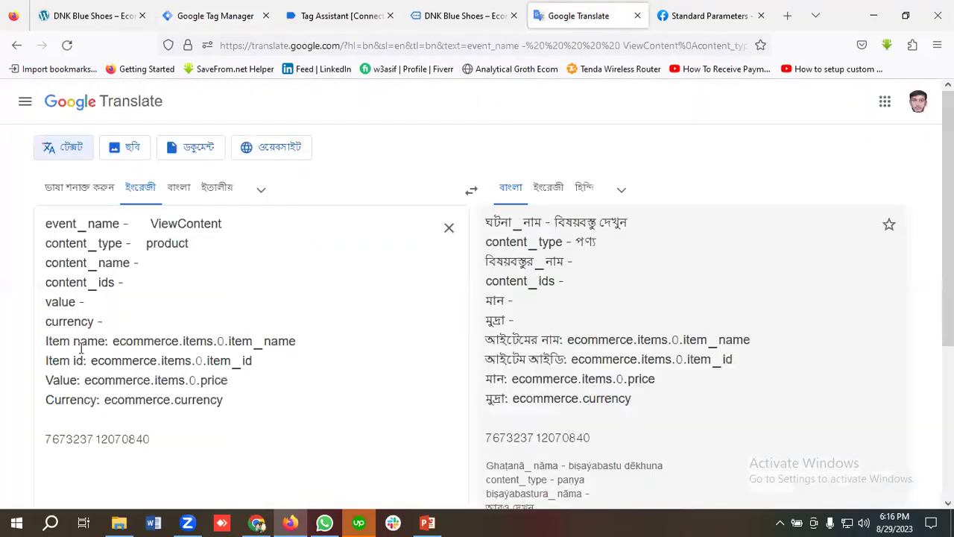
{"action": "double_click", "coordinate": [63, 283]}
{"action": "right_click", "coordinate": [62, 283]}
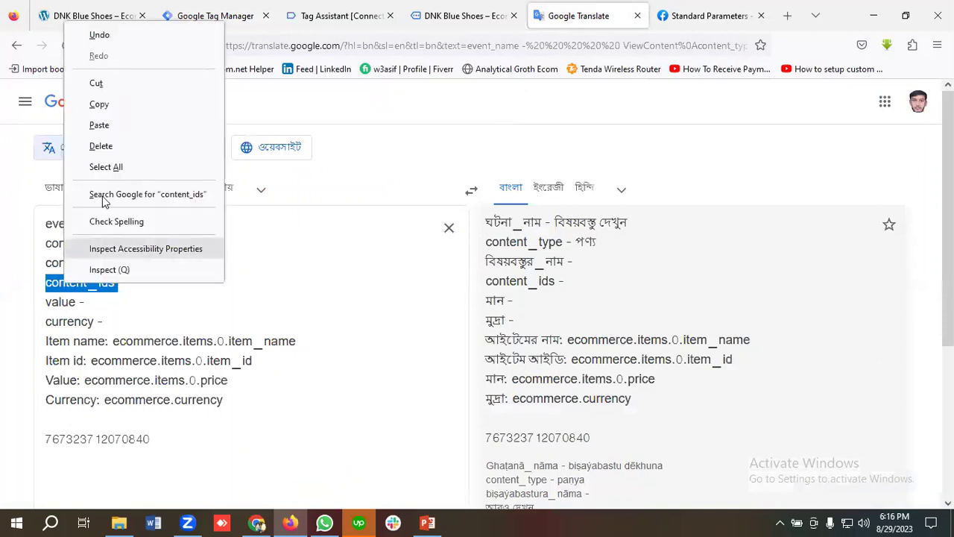
{"action": "left_click", "coordinate": [105, 103]}
{"action": "left_click", "coordinate": [216, 16]}
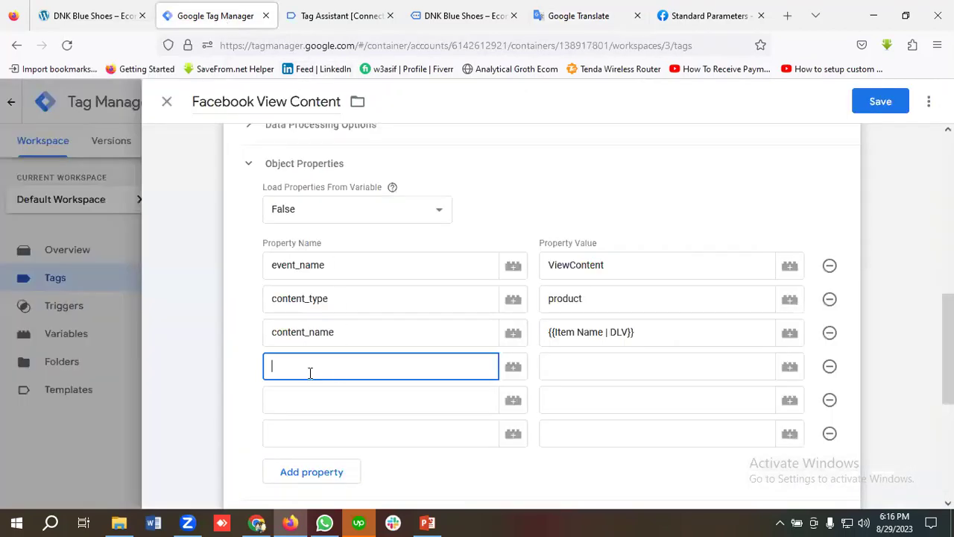
{"action": "key", "text": "ctrl+v"}
{"action": "left_click", "coordinate": [608, 379]}
{"action": "left_click", "coordinate": [791, 370]}
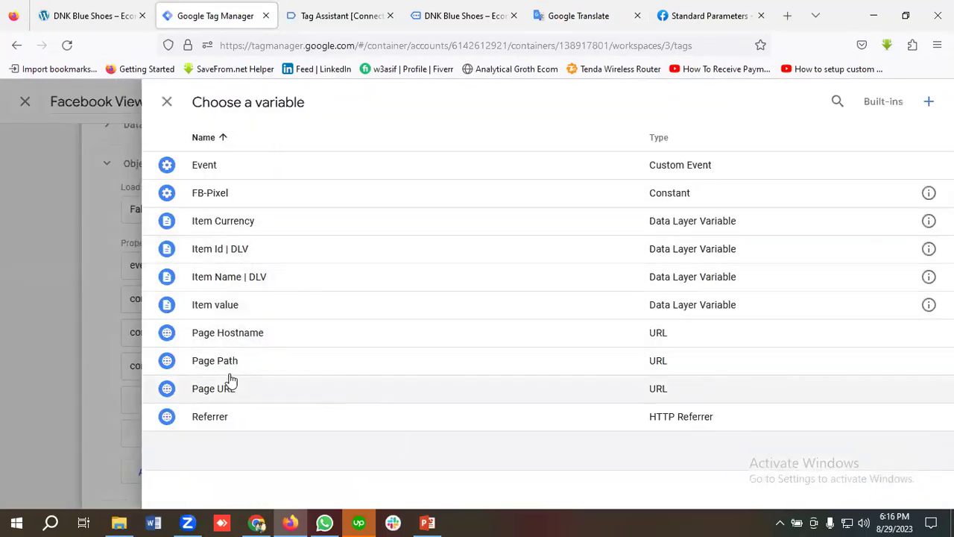
{"action": "left_click", "coordinate": [223, 253]}
{"action": "scroll", "coordinate": [354, 369], "scroll_direction": "down", "scroll_amount": 1}
{"action": "left_click", "coordinate": [311, 326]}
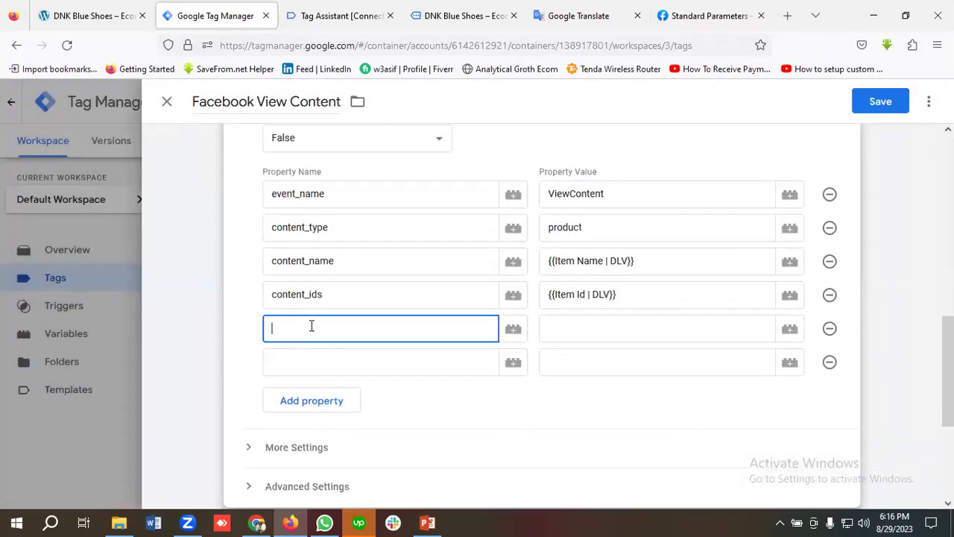
Add the property 'value' copied from the reference list and set it to {{Item value}}
{"action": "left_click", "coordinate": [561, 15]}
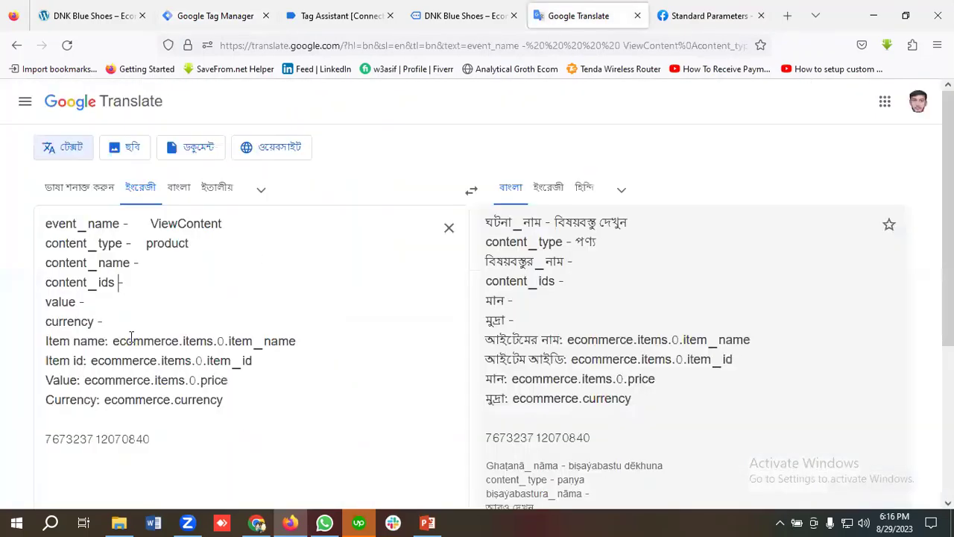
{"action": "double_click", "coordinate": [57, 303]}
{"action": "right_click", "coordinate": [57, 304]}
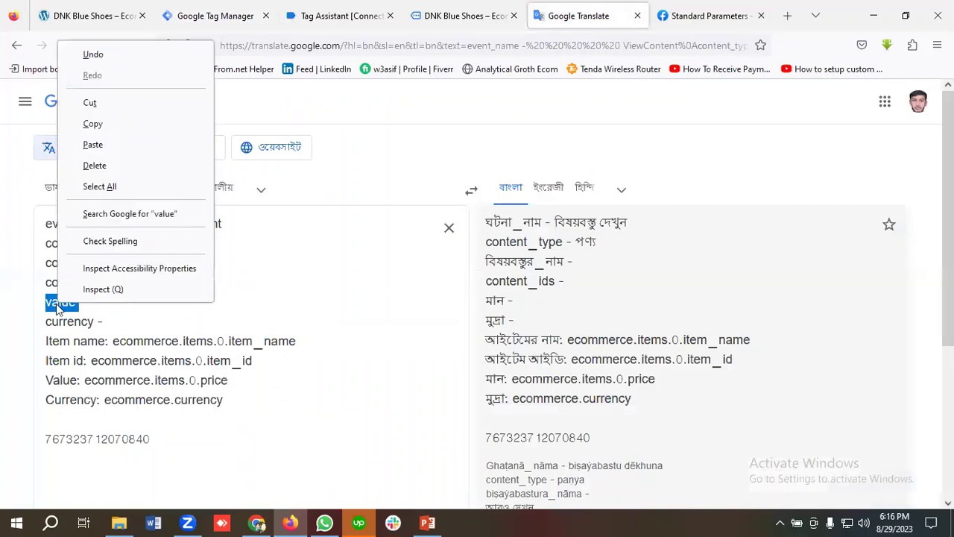
{"action": "left_click", "coordinate": [109, 127]}
{"action": "left_click", "coordinate": [193, 15]}
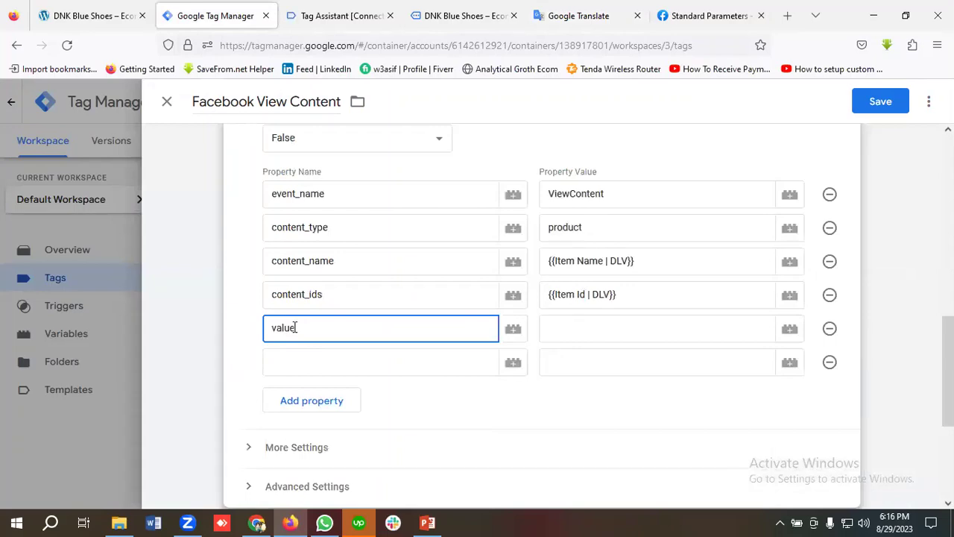
{"action": "scroll", "coordinate": [331, 328], "scroll_direction": "up", "scroll_amount": 2}
{"action": "left_click", "coordinate": [563, 407]}
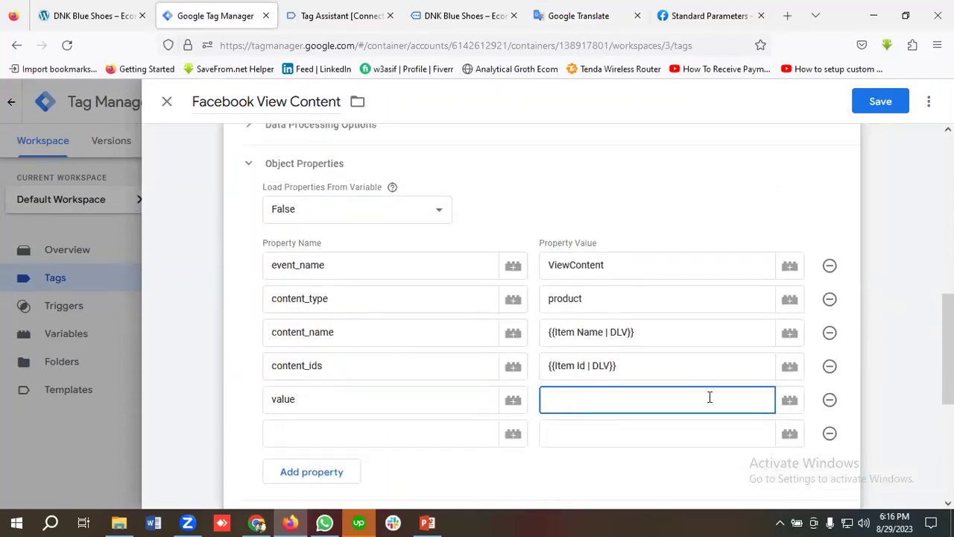
{"action": "left_click", "coordinate": [790, 399]}
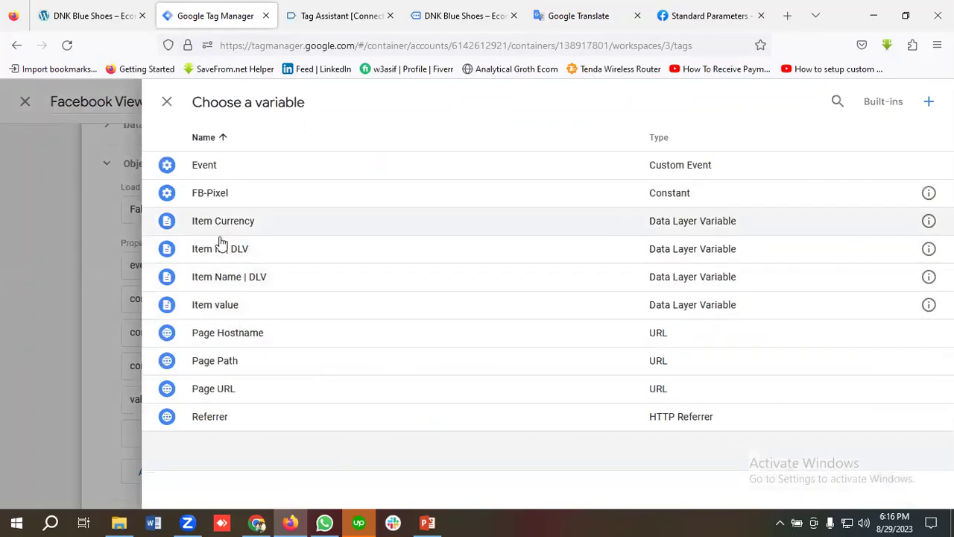
{"action": "left_click", "coordinate": [216, 312]}
{"action": "scroll", "coordinate": [373, 337], "scroll_direction": "down", "scroll_amount": 1}
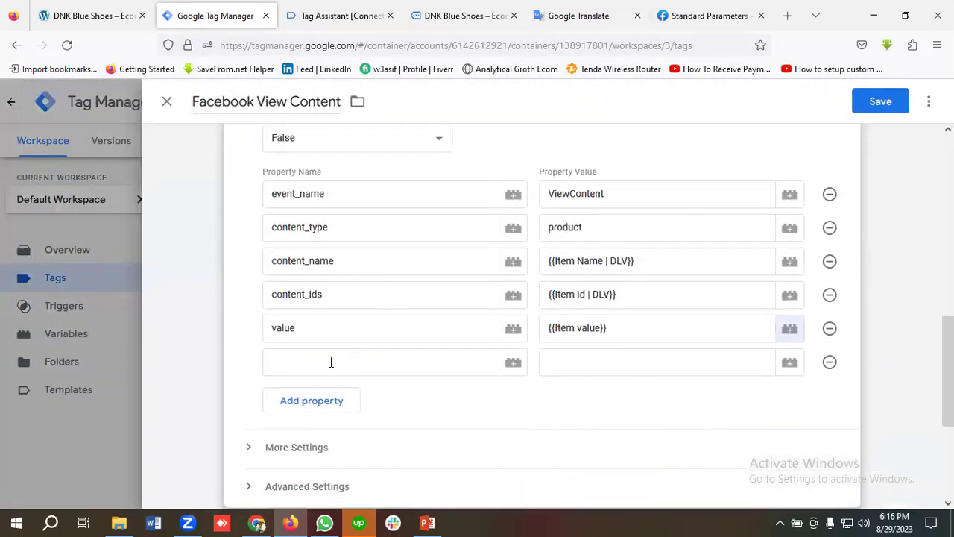
Paste 'currency' as the last property name and set its value to {{Item Currency}}
{"action": "left_click", "coordinate": [331, 362]}
{"action": "left_click", "coordinate": [548, 15]}
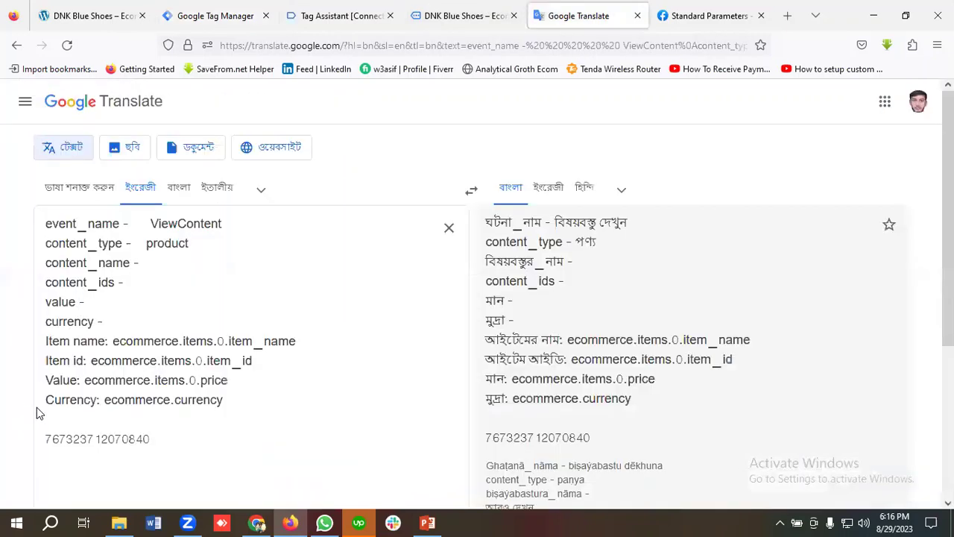
{"action": "double_click", "coordinate": [57, 324]}
{"action": "right_click", "coordinate": [61, 321]}
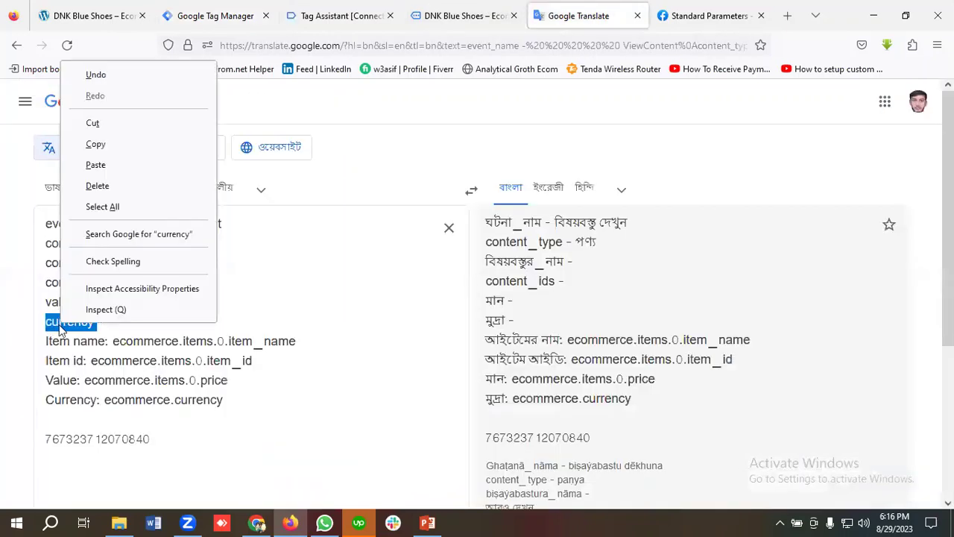
{"action": "left_click", "coordinate": [94, 144]}
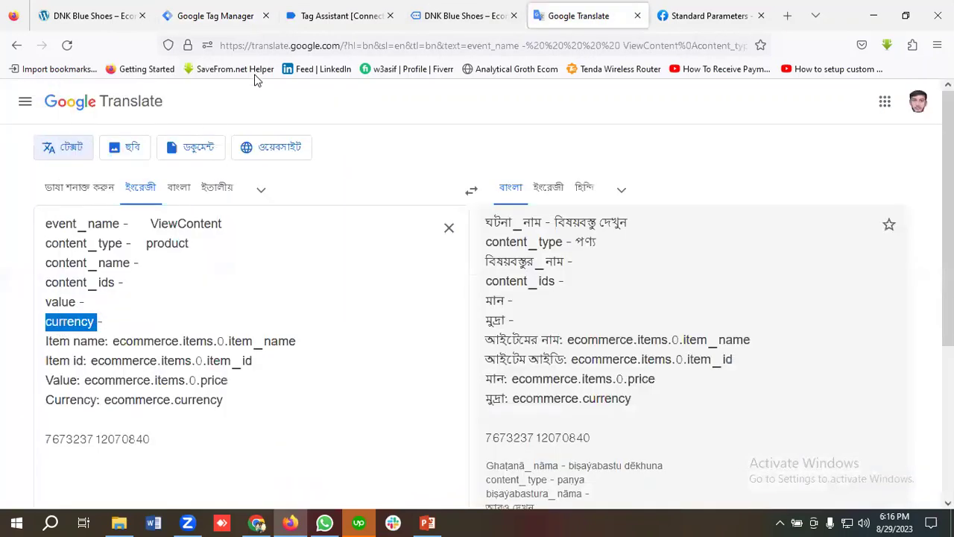
{"action": "left_click", "coordinate": [222, 11]}
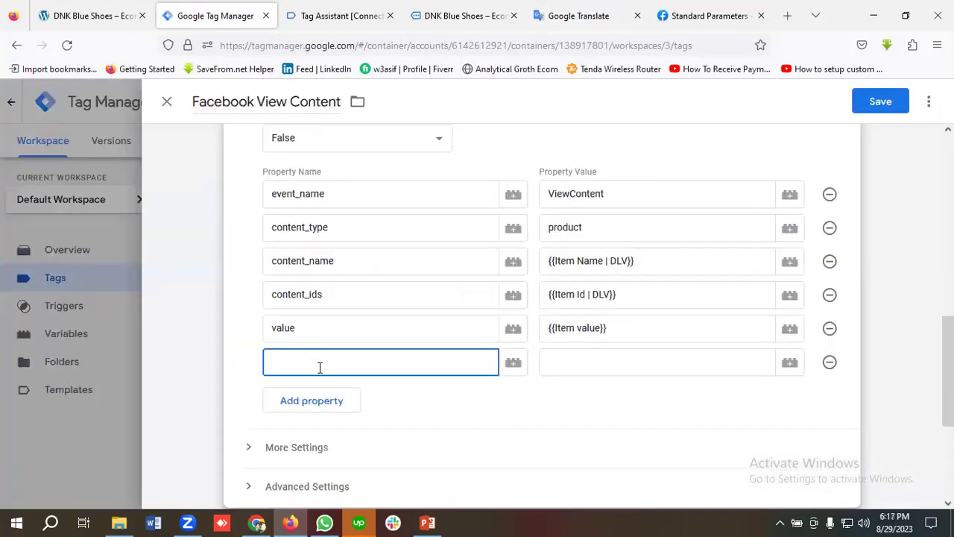
{"action": "key", "text": "ctrl+v"}
{"action": "left_click", "coordinate": [577, 353]}
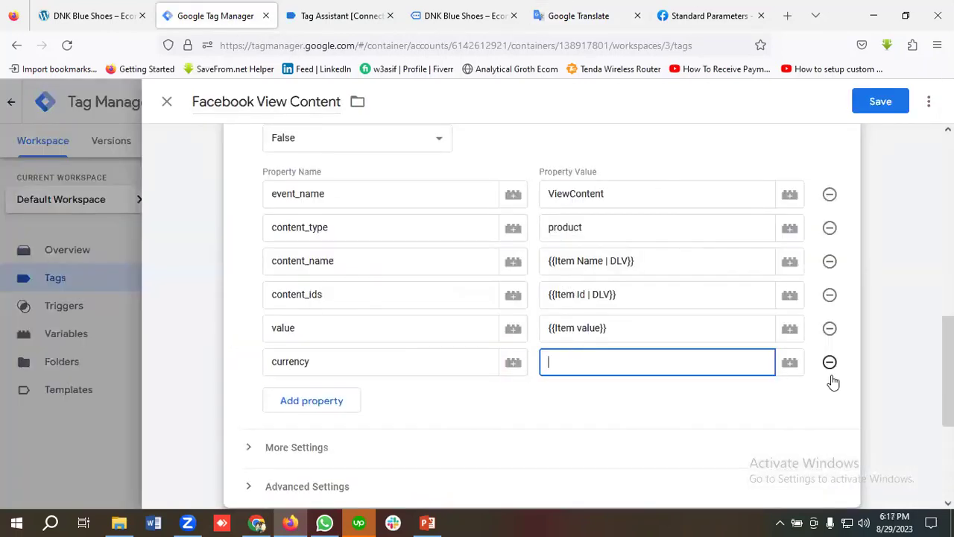
{"action": "left_click", "coordinate": [790, 369]}
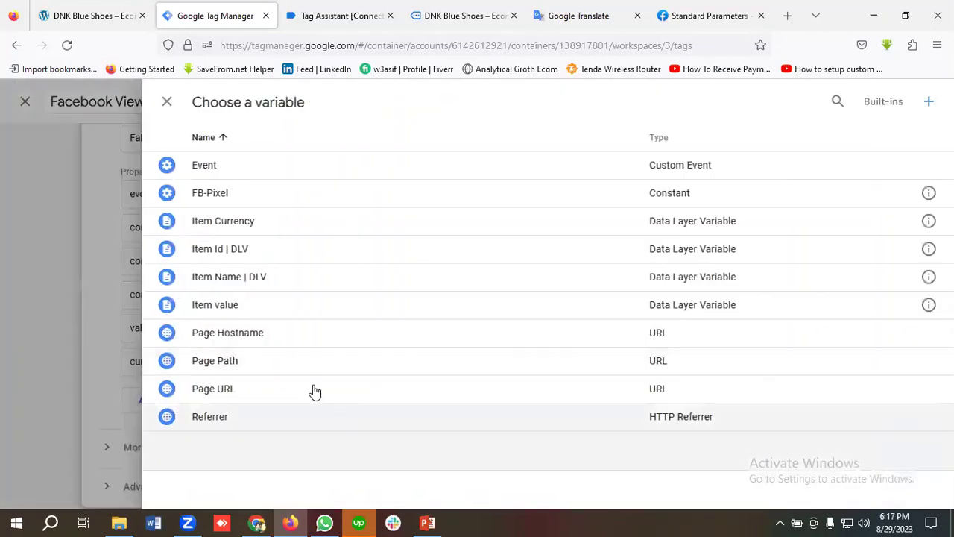
{"action": "left_click", "coordinate": [231, 222]}
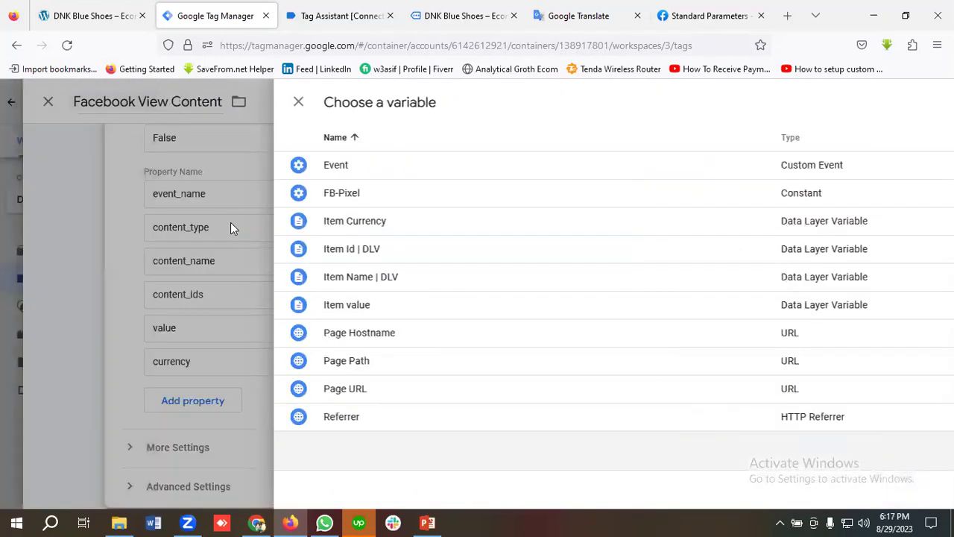
{"action": "scroll", "coordinate": [441, 388], "scroll_direction": "down", "scroll_amount": 2}
{"action": "scroll", "coordinate": [333, 358], "scroll_direction": "up", "scroll_amount": 4}
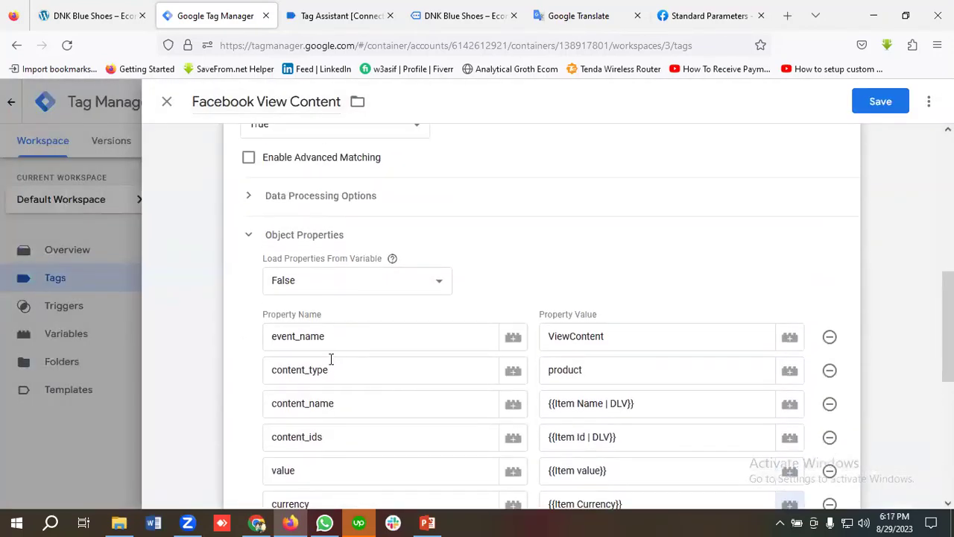
{"action": "scroll", "coordinate": [335, 353], "scroll_direction": "down", "scroll_amount": 1}
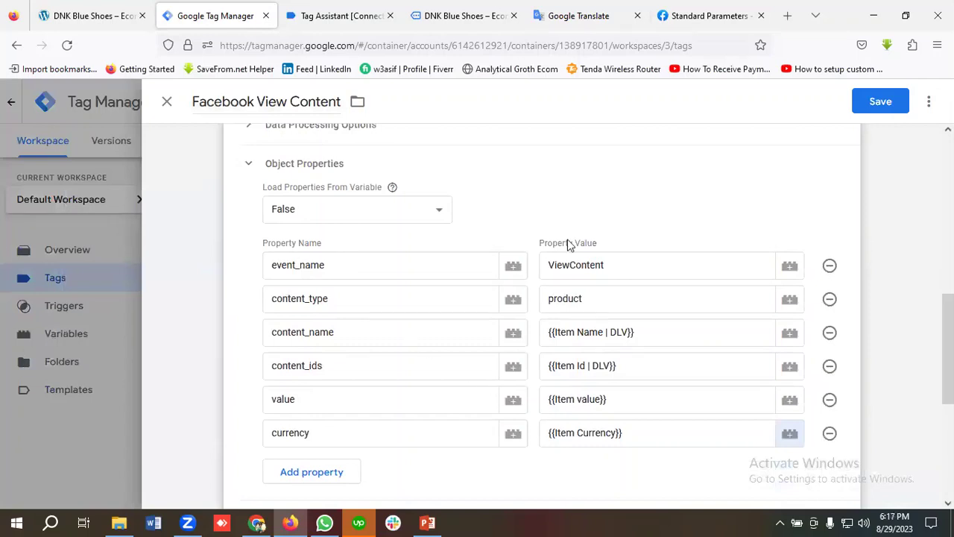
{"action": "scroll", "coordinate": [385, 334], "scroll_direction": "down", "scroll_amount": 4}
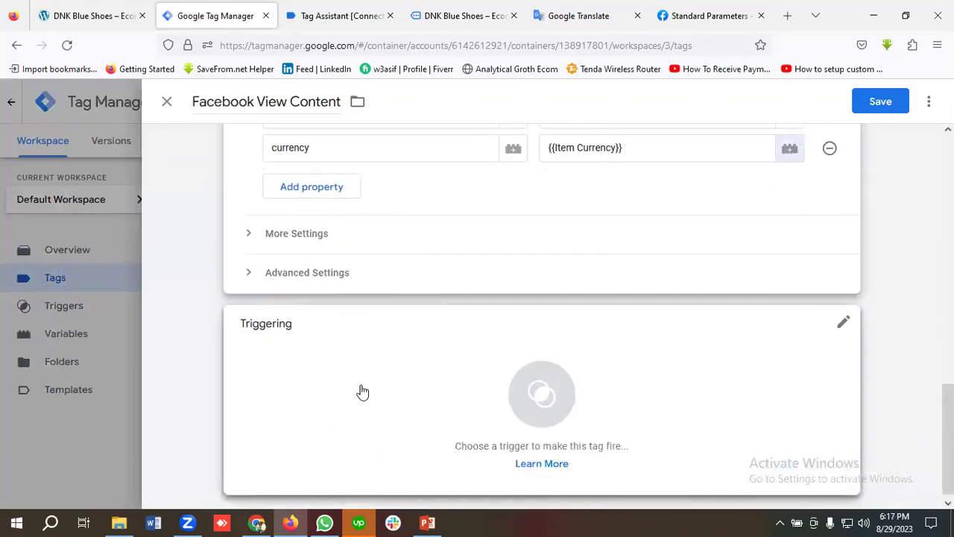
Set View Content Trigger as the tag's firing trigger and save the Facebook View Content tag
{"action": "left_click", "coordinate": [532, 402]}
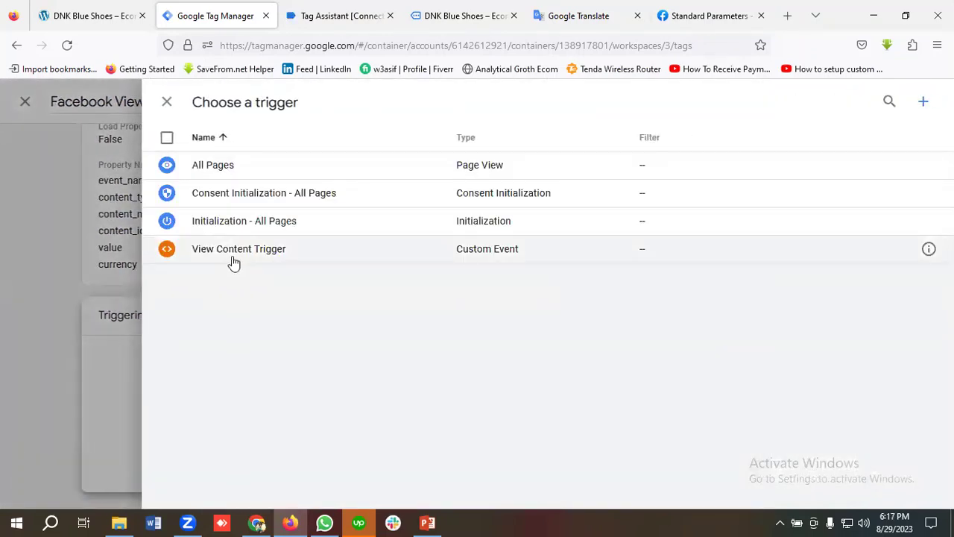
{"action": "left_click", "coordinate": [233, 254]}
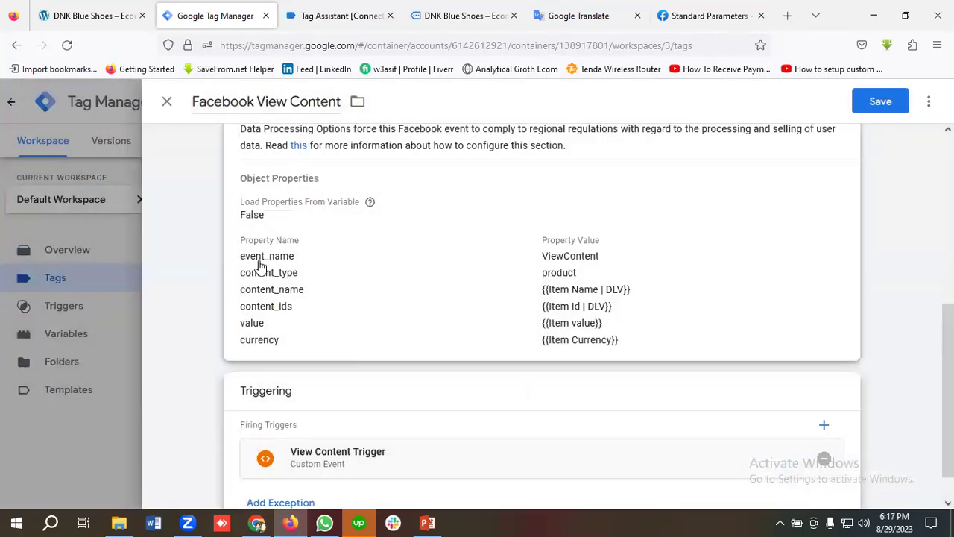
{"action": "left_click", "coordinate": [879, 104]}
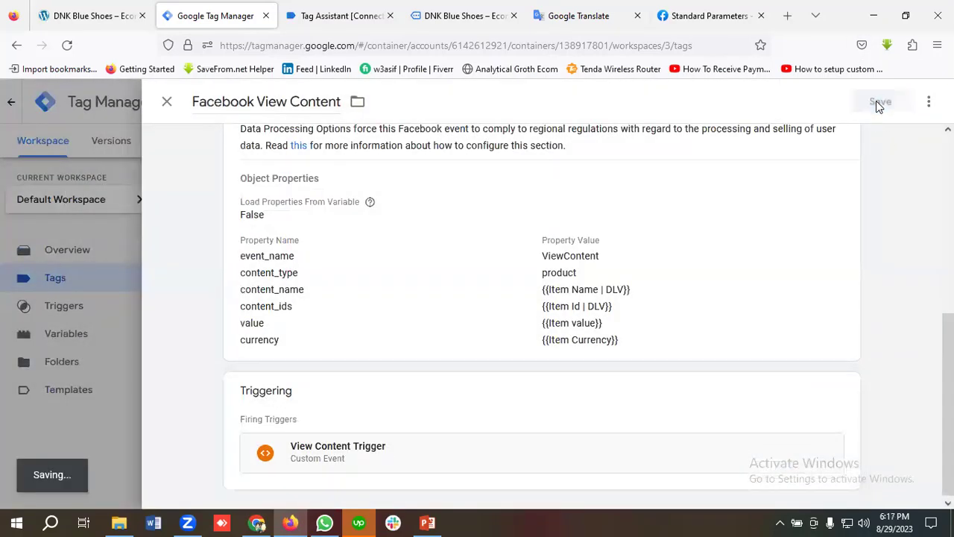
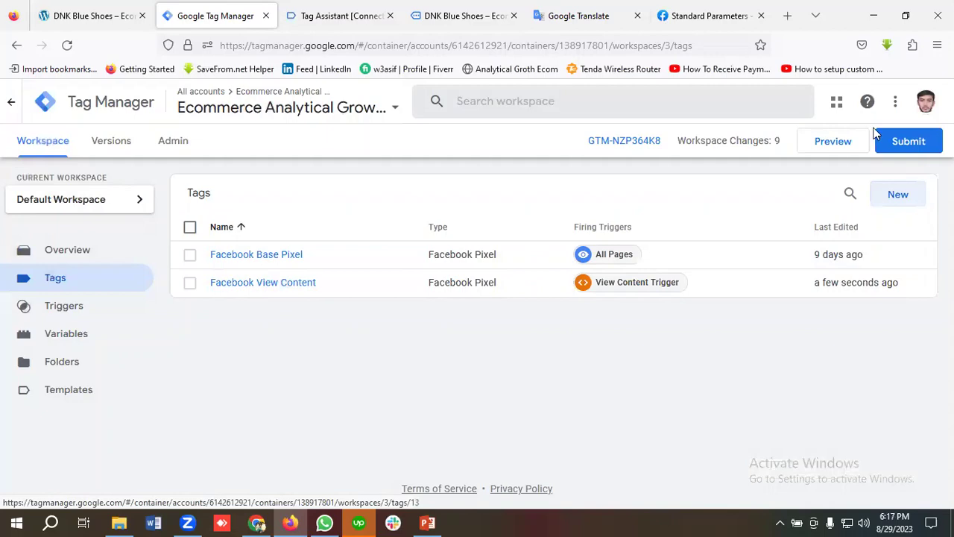
Start Tag Manager preview and continue once Tag Assistant connects to the dev store
{"action": "left_click", "coordinate": [834, 142]}
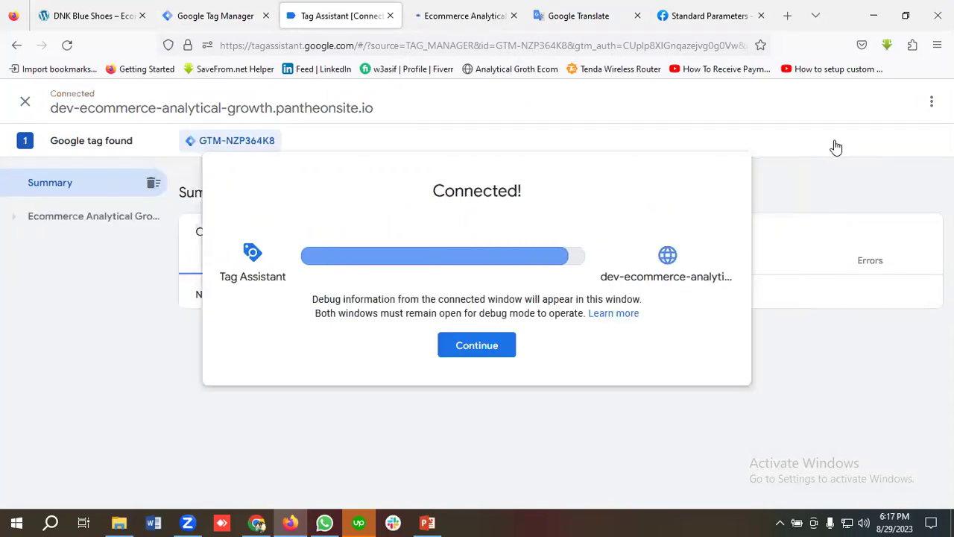
{"action": "left_click", "coordinate": [478, 350]}
Open the Dark Brown Jeans product page from the store's product grid
{"action": "left_click", "coordinate": [444, 22]}
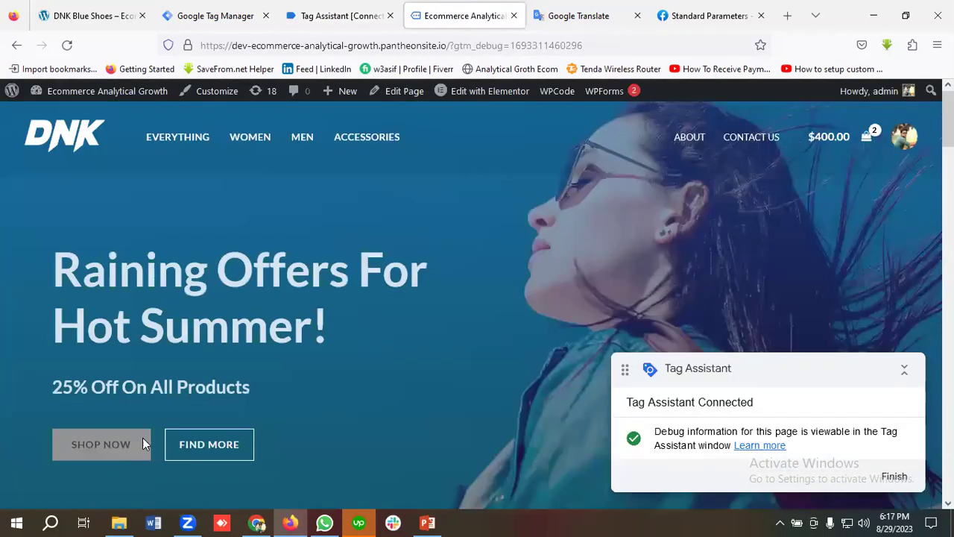
{"action": "scroll", "coordinate": [257, 414], "scroll_direction": "down", "scroll_amount": 15}
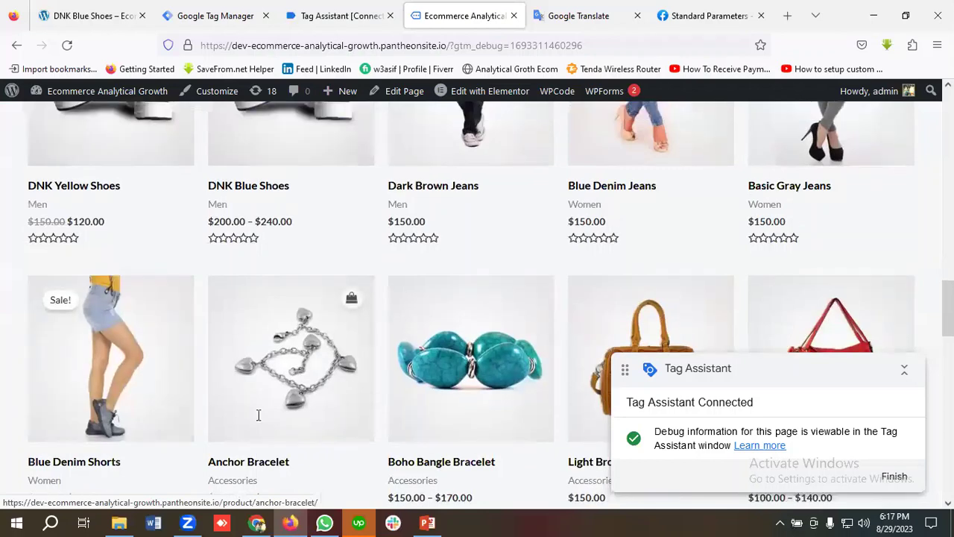
{"action": "scroll", "coordinate": [460, 305], "scroll_direction": "up", "scroll_amount": 3}
{"action": "left_click", "coordinate": [460, 306]}
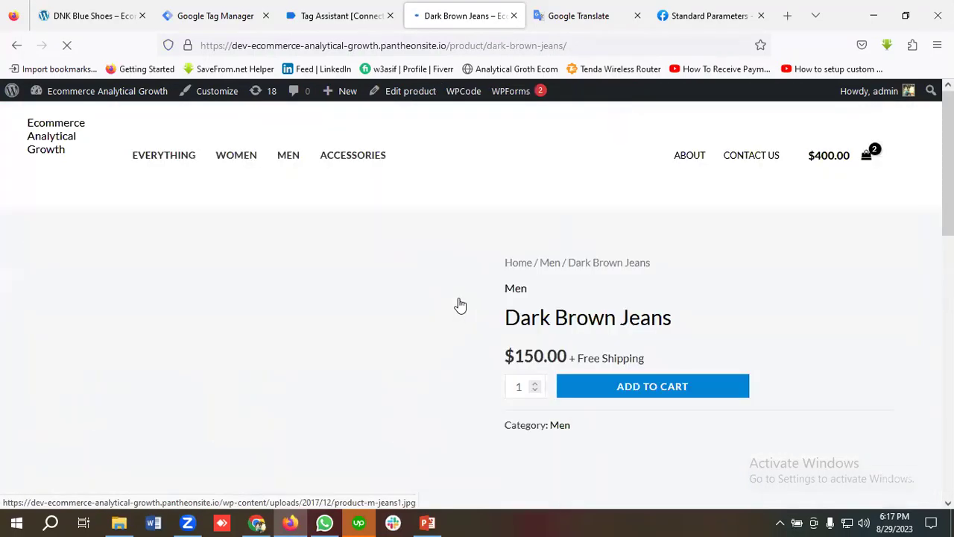
Add Dark Brown Jeans ($150.00) to the cart, bringing it to 3 items totalling $550.00
{"action": "scroll", "coordinate": [490, 302], "scroll_direction": "down", "scroll_amount": 1}
{"action": "scroll", "coordinate": [491, 302], "scroll_direction": "down", "scroll_amount": 1}
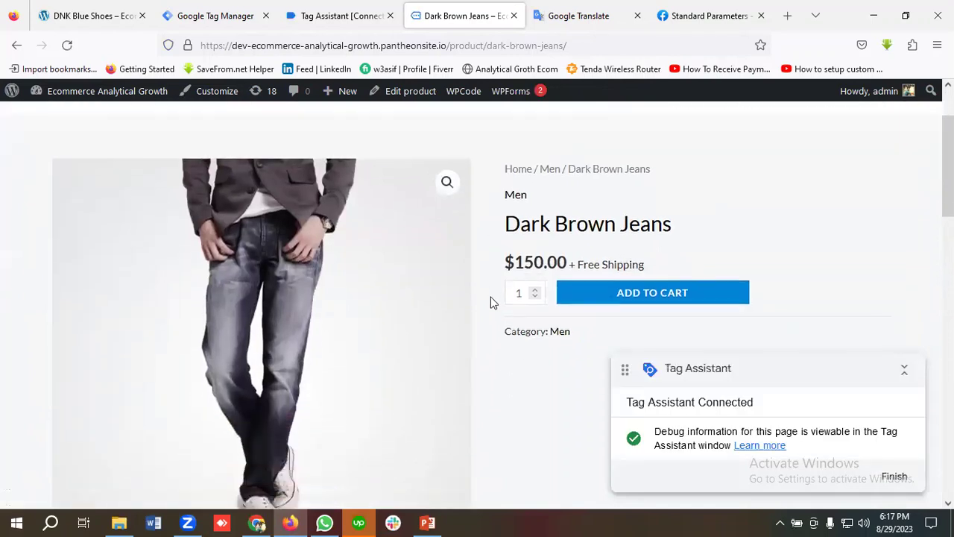
{"action": "scroll", "coordinate": [492, 304], "scroll_direction": "up", "scroll_amount": 1}
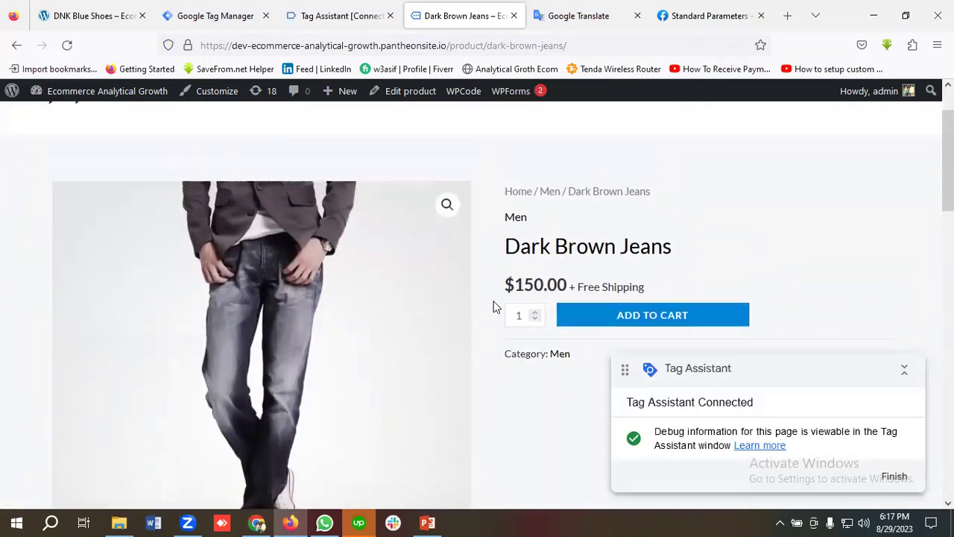
{"action": "left_click", "coordinate": [644, 318]}
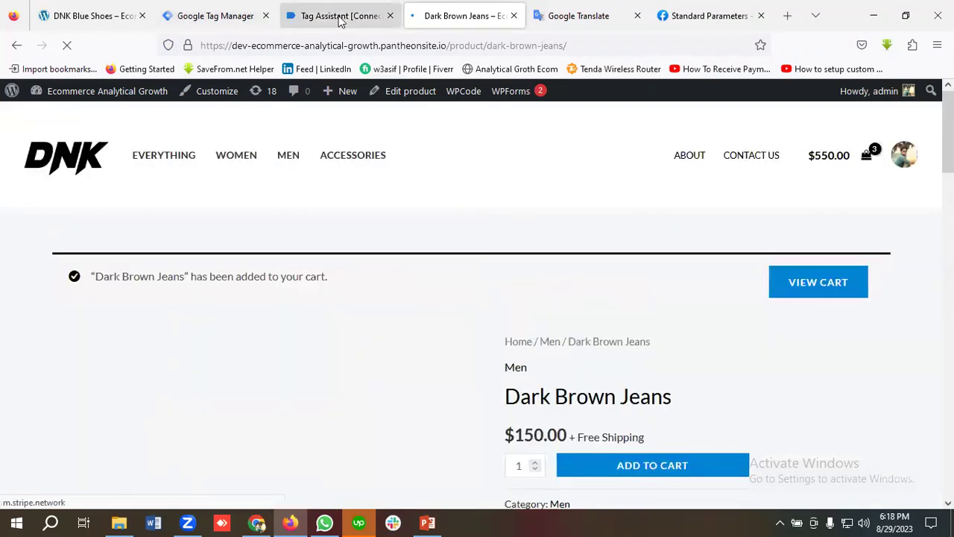
Show the view_item event's variables: Item Id 349, Dark Brown Jeans, value 150, USD
{"action": "left_click", "coordinate": [339, 18]}
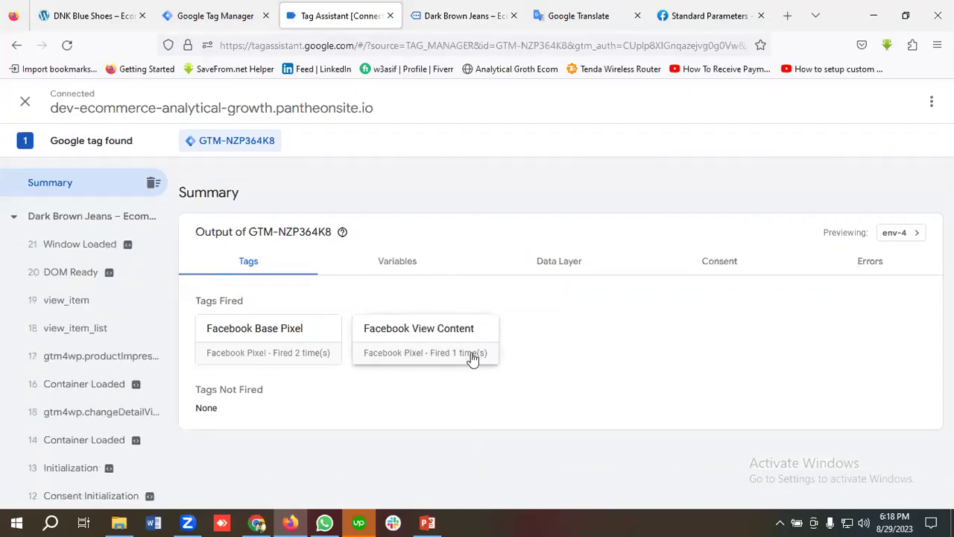
{"action": "left_click", "coordinate": [72, 303]}
{"action": "left_click", "coordinate": [406, 342]}
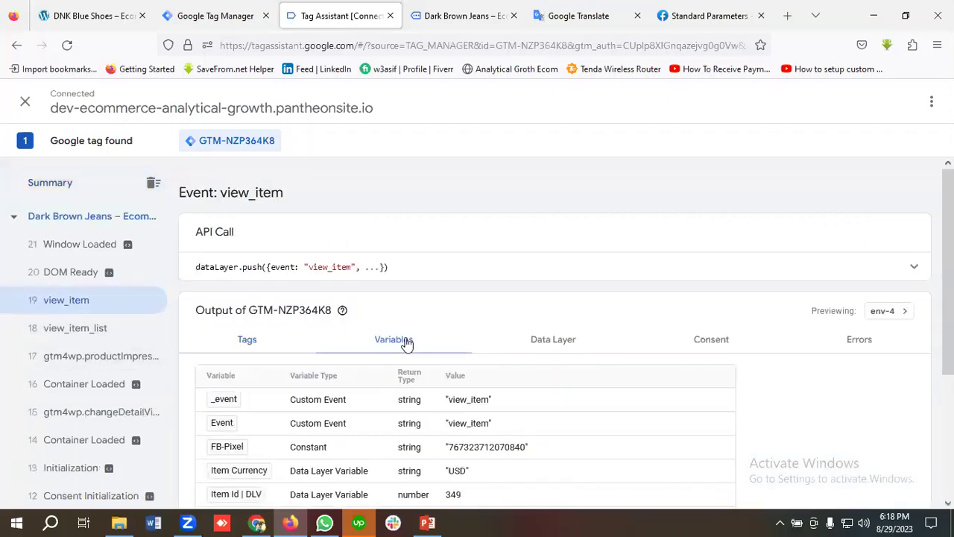
{"action": "scroll", "coordinate": [407, 341], "scroll_direction": "down", "scroll_amount": 3}
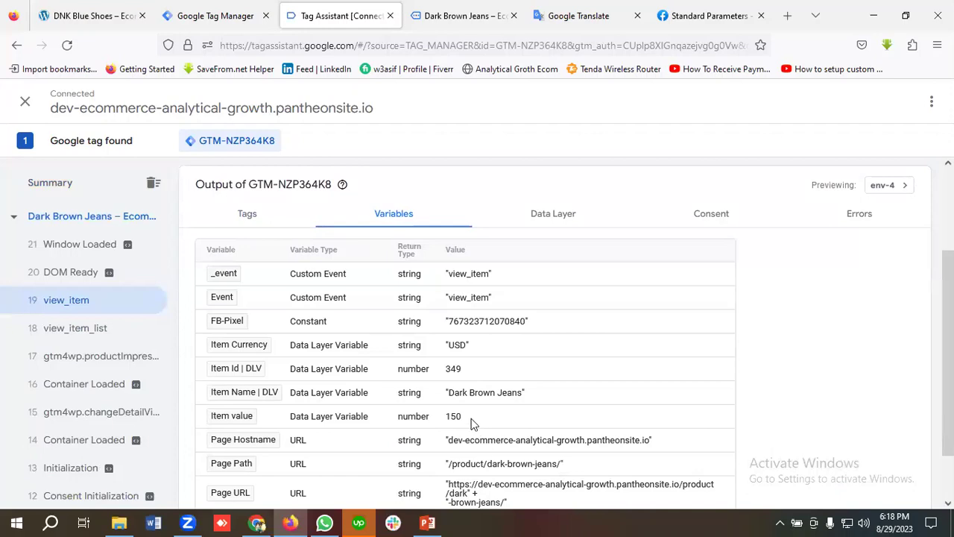
Scroll through the Dark Brown Jeans product page to review it
{"action": "left_click", "coordinate": [447, 15]}
{"action": "scroll", "coordinate": [484, 261], "scroll_direction": "down", "scroll_amount": 1}
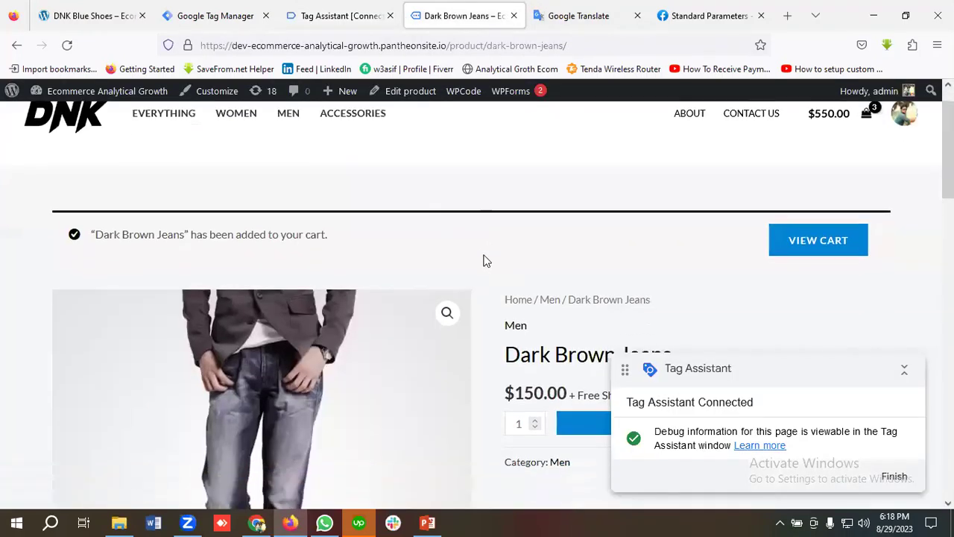
{"action": "scroll", "coordinate": [541, 351], "scroll_direction": "down", "scroll_amount": 3}
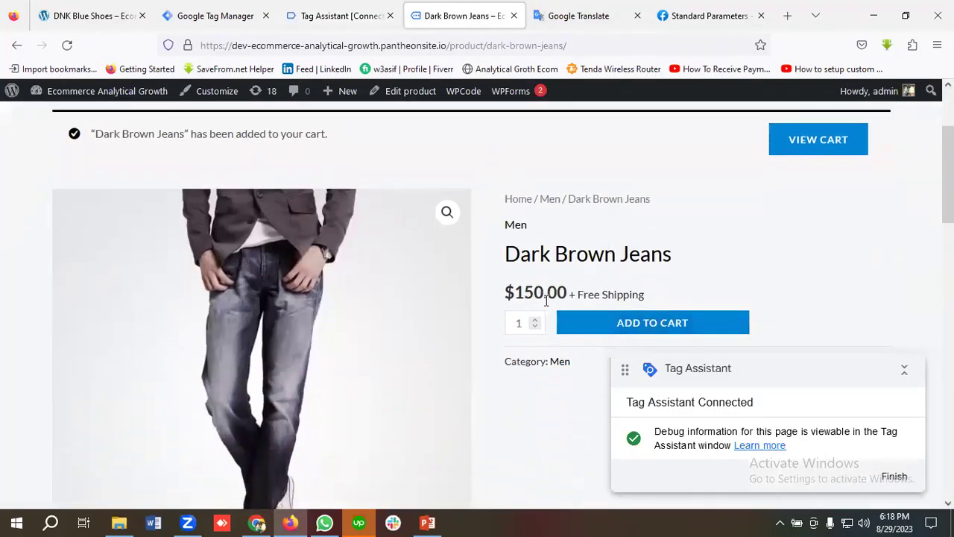
{"action": "scroll", "coordinate": [545, 301], "scroll_direction": "down", "scroll_amount": 5}
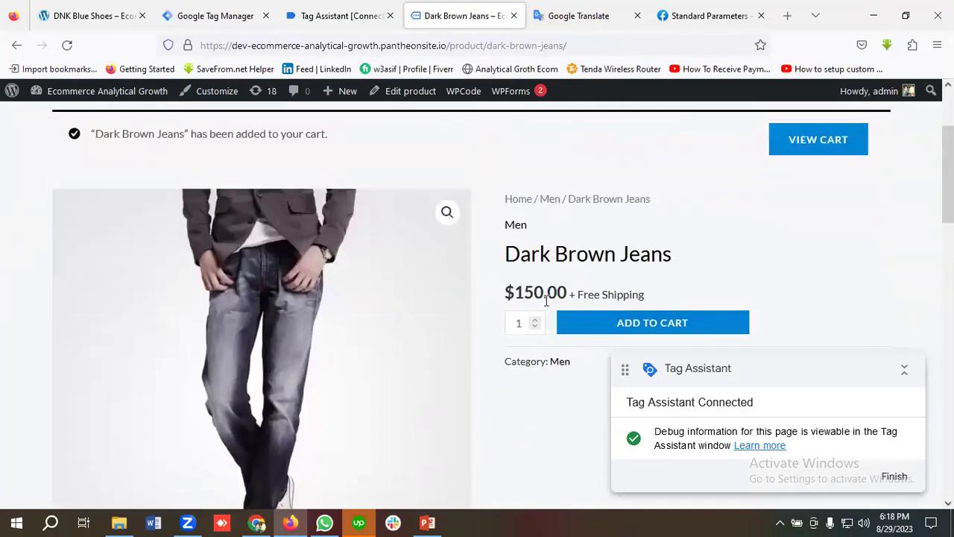
{"action": "scroll", "coordinate": [545, 300], "scroll_direction": "up", "scroll_amount": 2}
{"action": "scroll", "coordinate": [566, 299], "scroll_direction": "down", "scroll_amount": 2}
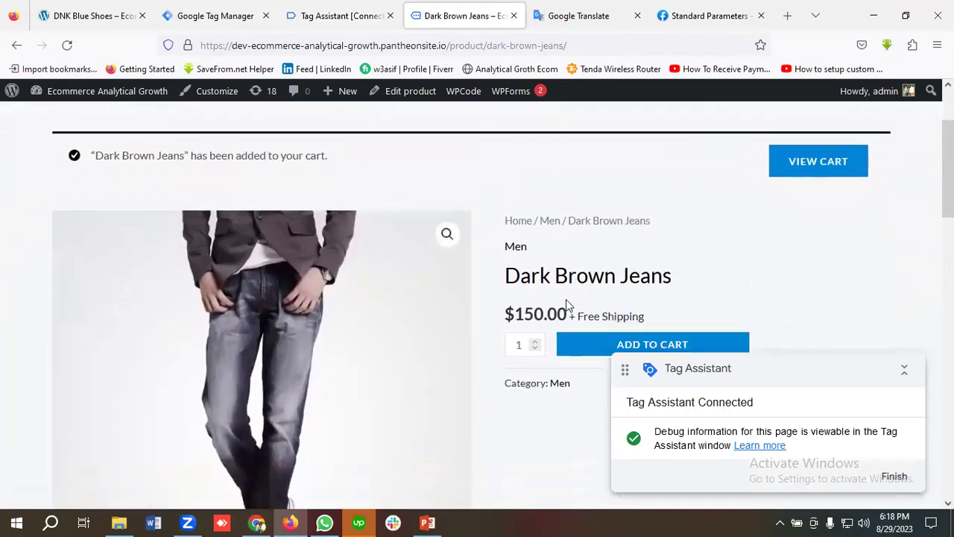
Show Tag Assistant's fired tags: Facebook Base Pixel twice, Facebook View Content once, none unfired
{"action": "left_click", "coordinate": [387, 13]}
{"action": "scroll", "coordinate": [430, 330], "scroll_direction": "down", "scroll_amount": 3}
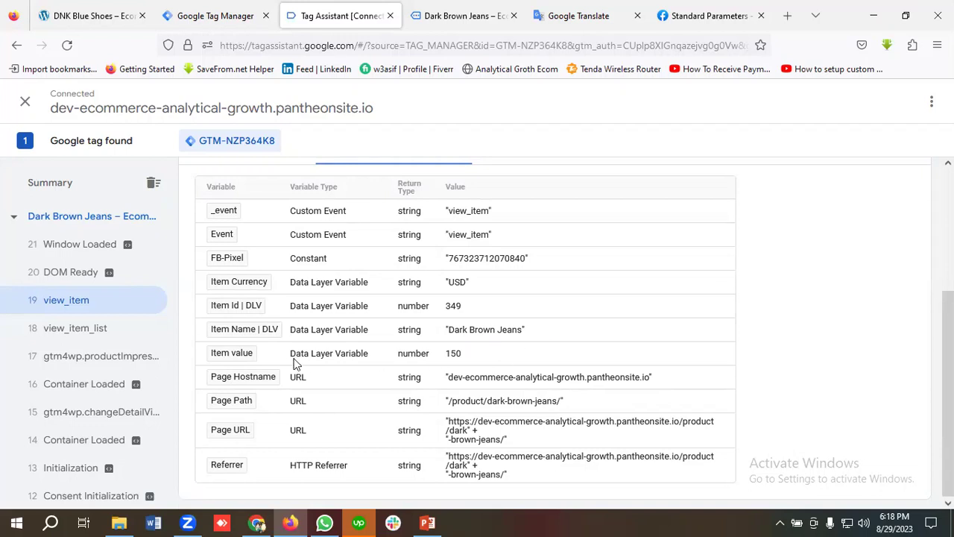
{"action": "scroll", "coordinate": [333, 367], "scroll_direction": "down", "scroll_amount": 1}
{"action": "scroll", "coordinate": [324, 373], "scroll_direction": "up", "scroll_amount": 3}
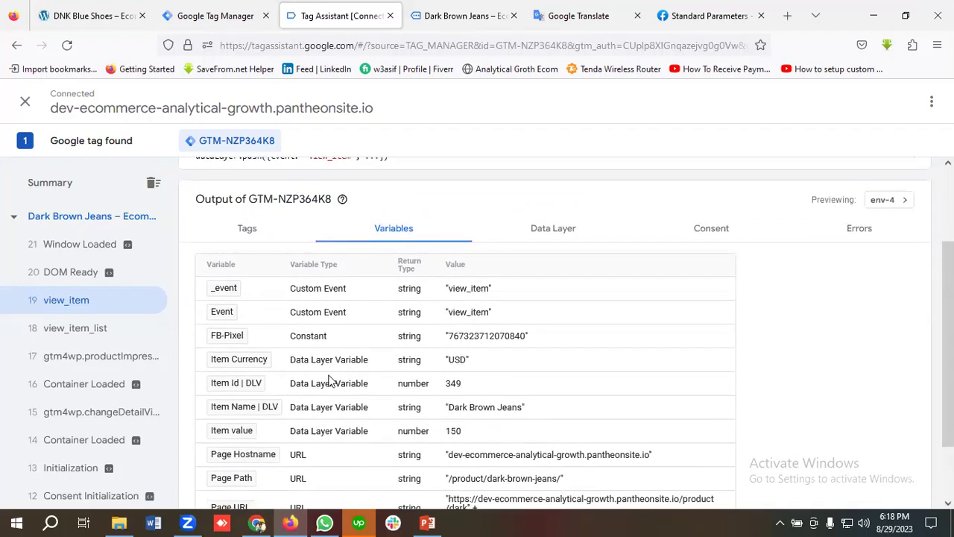
{"action": "scroll", "coordinate": [403, 393], "scroll_direction": "up", "scroll_amount": 2}
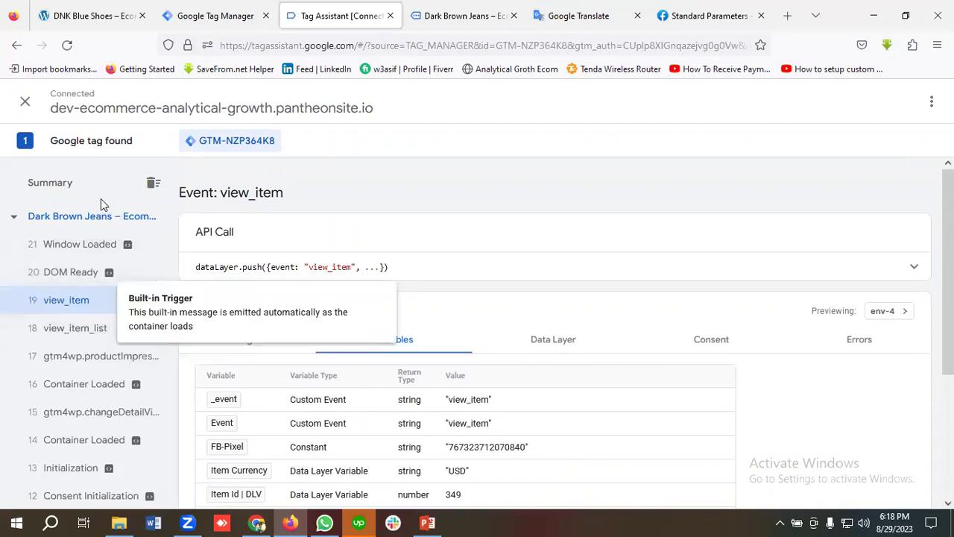
{"action": "left_click", "coordinate": [47, 186]}
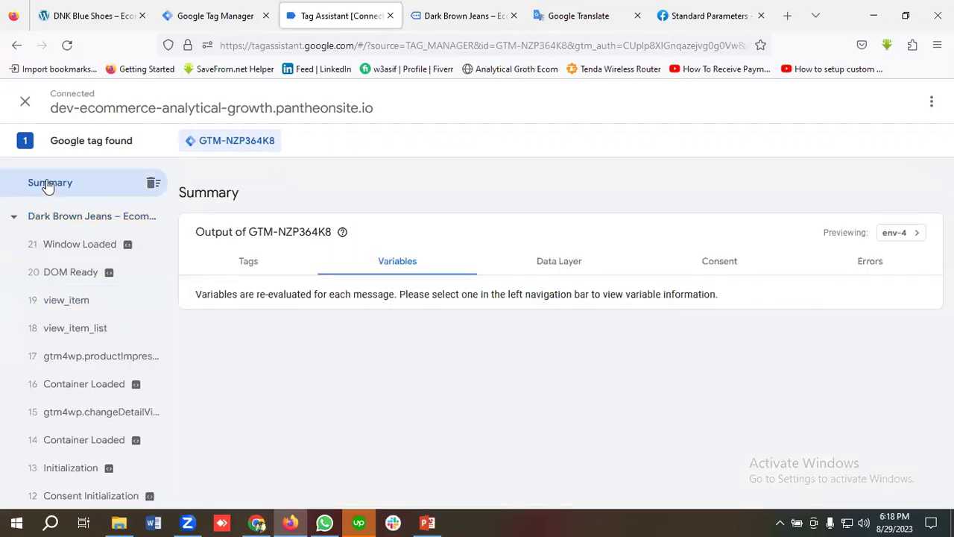
{"action": "left_click", "coordinate": [252, 267]}
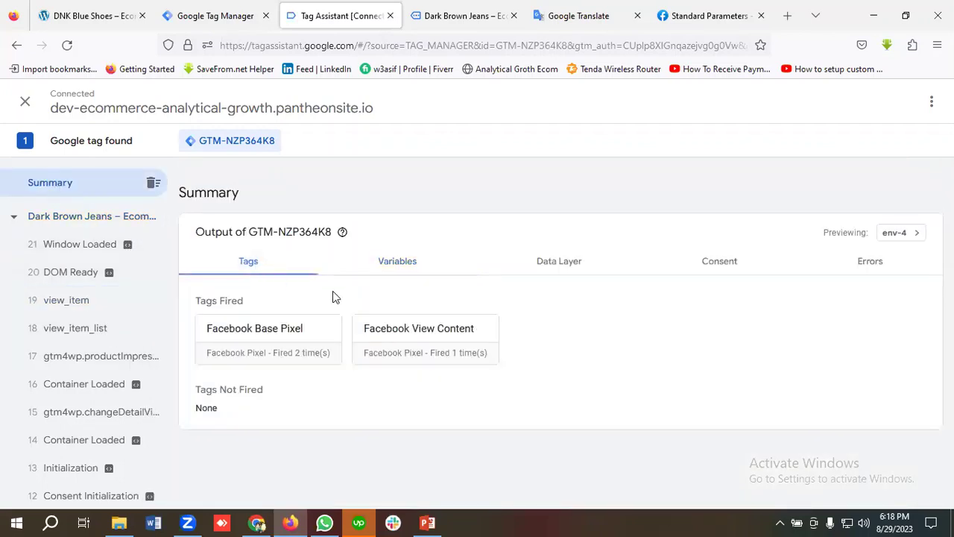